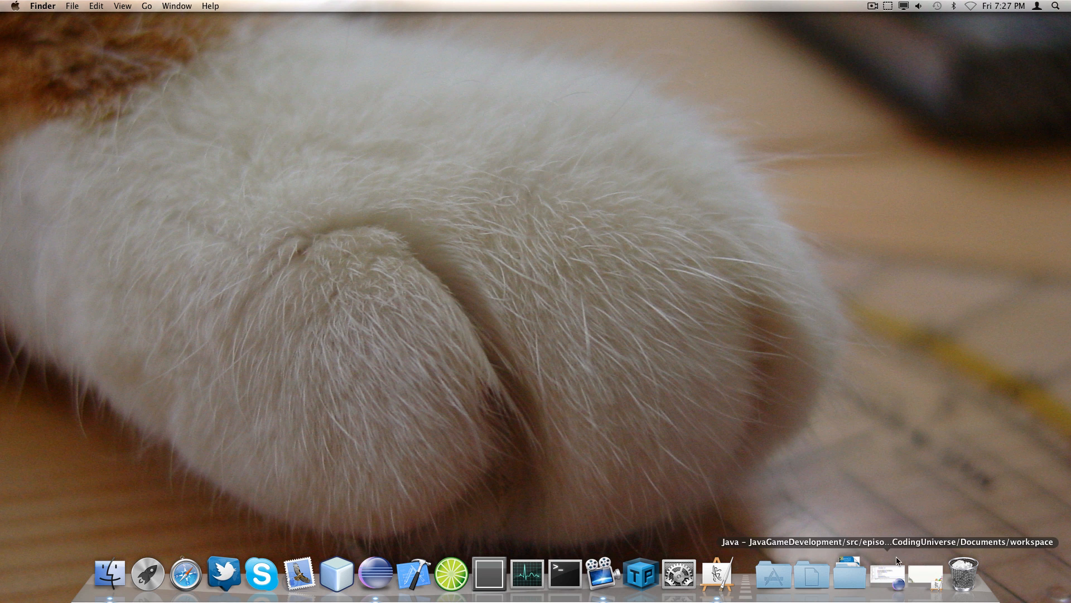
# Launch MineFront from Eclipse and walk through the grid corridor past the pyramid, then quit
pyautogui.click(887, 574)
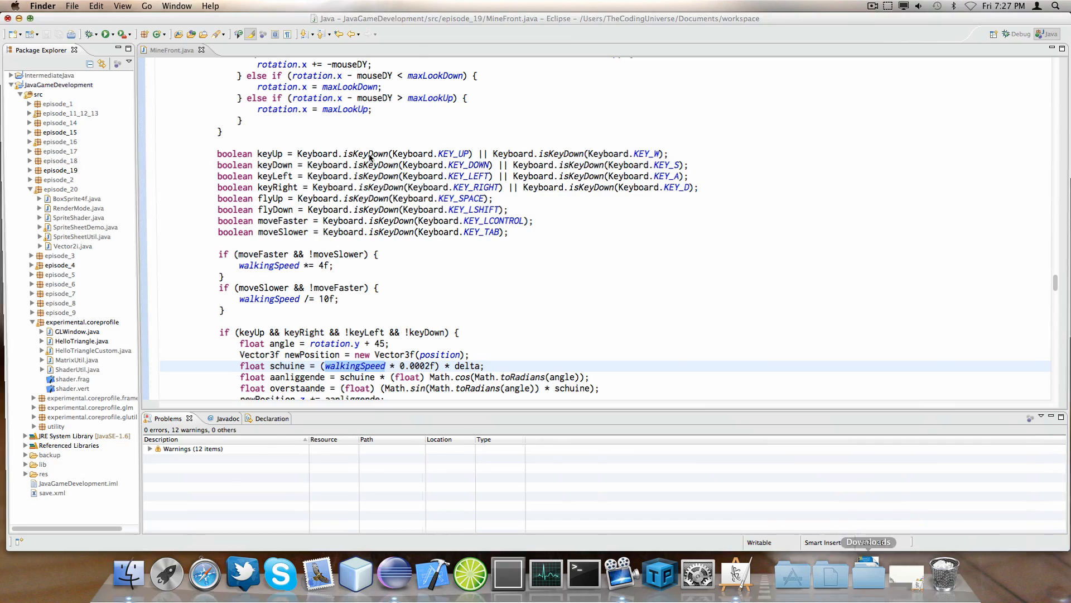
pyautogui.click(106, 34)
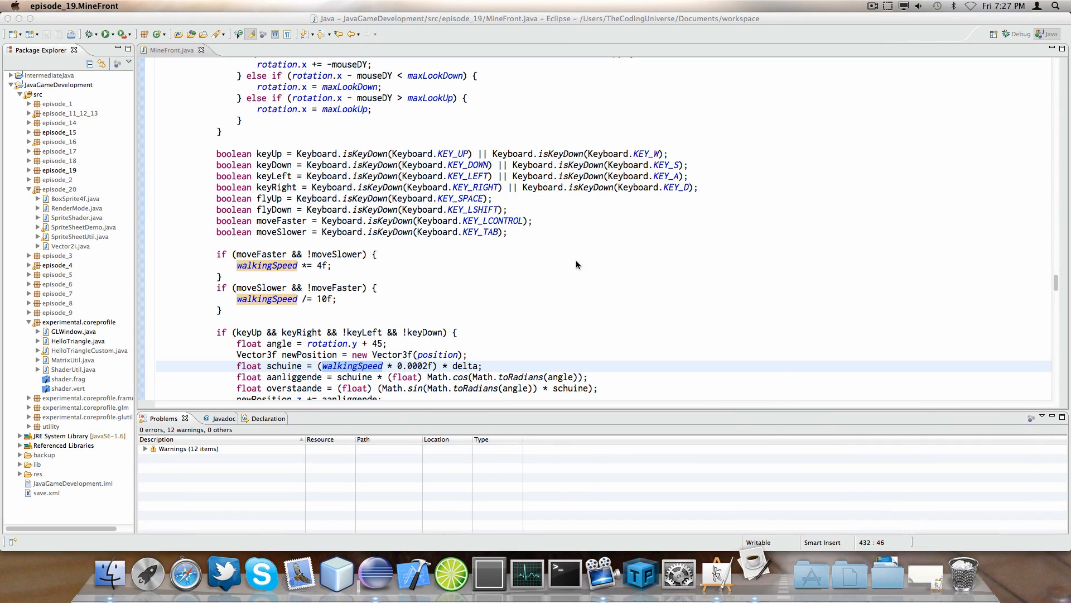
pyautogui.click(492, 225)
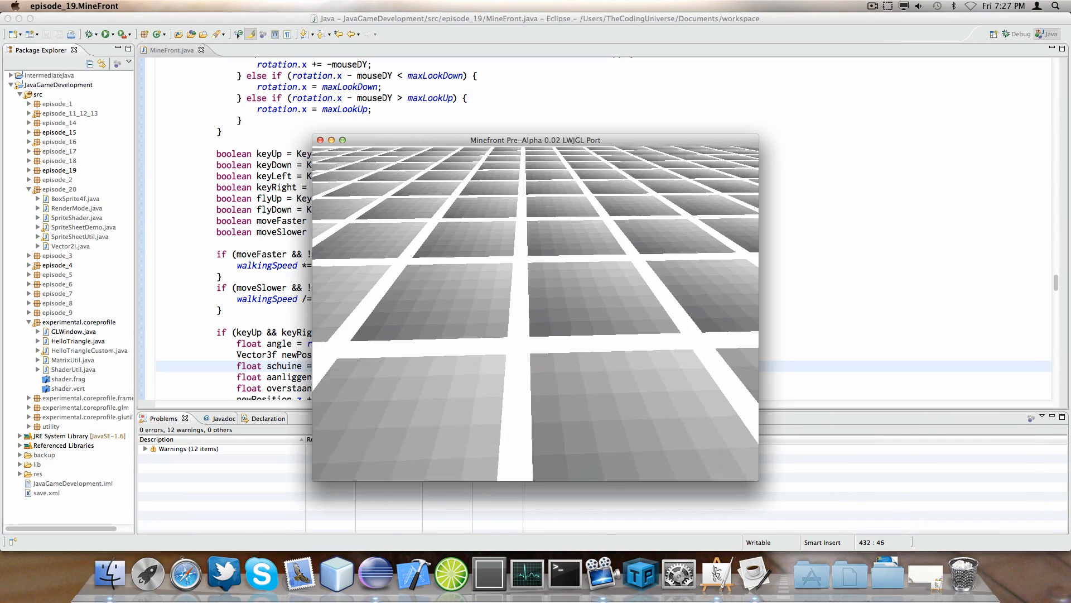
pyautogui.press('w')
pyautogui.press('w')
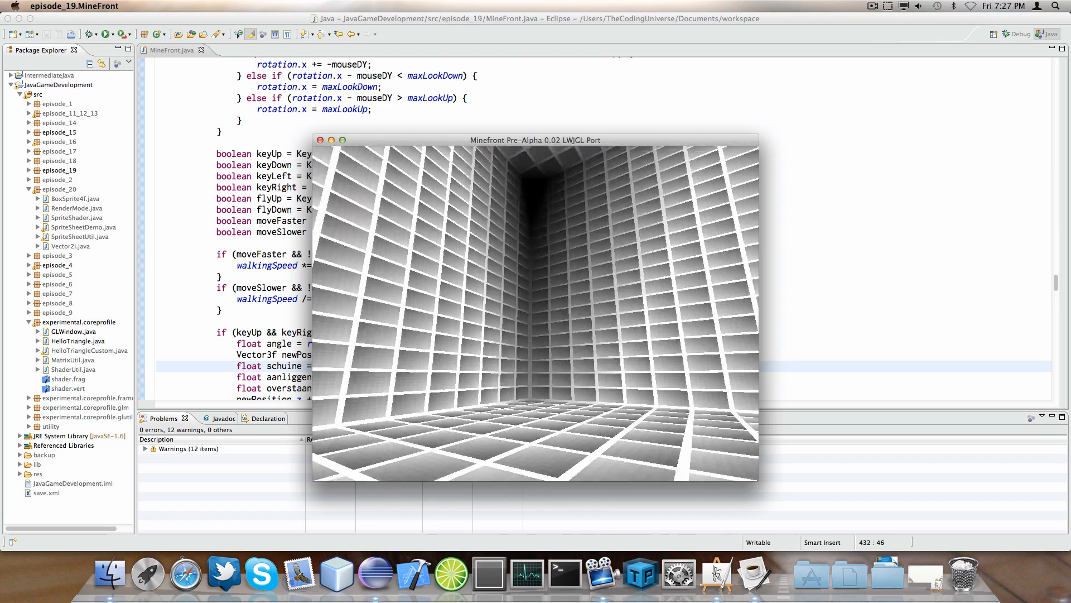
pyautogui.press('w')
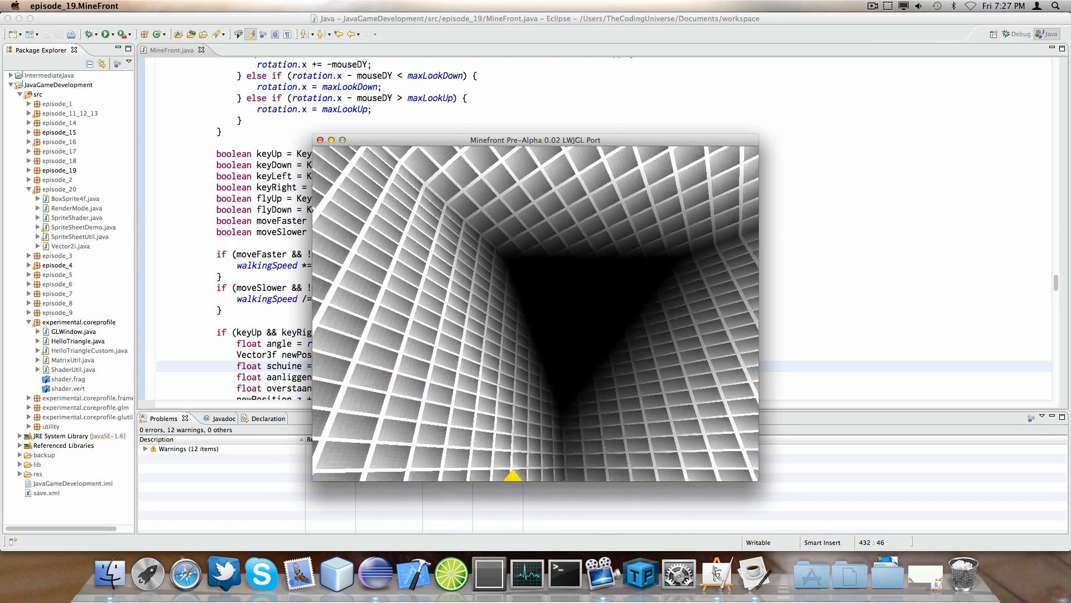
pyautogui.press('w')
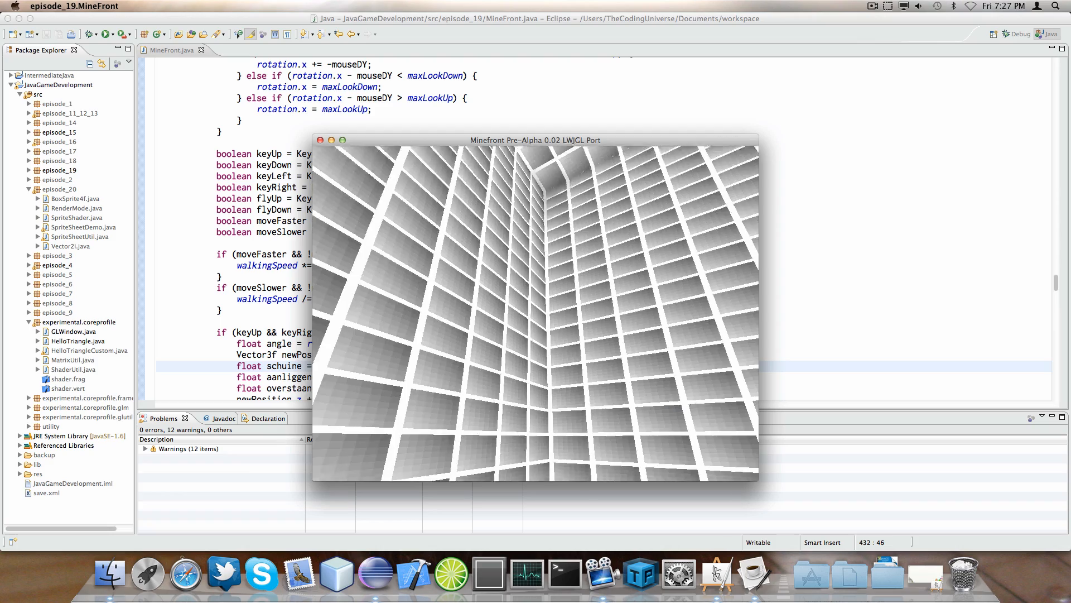
pyautogui.press('w')
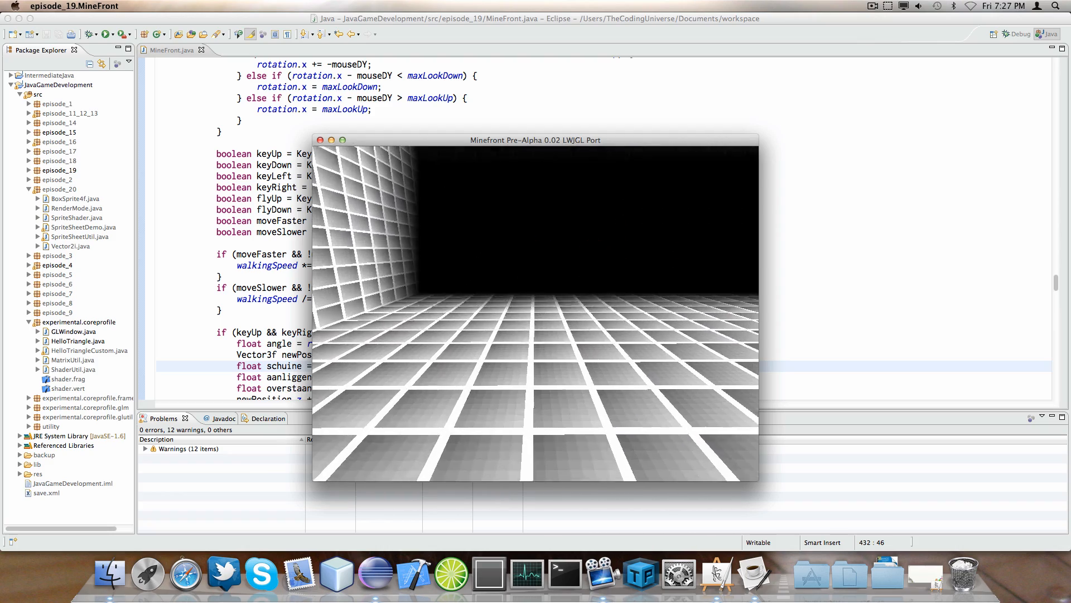
pyautogui.press('w')
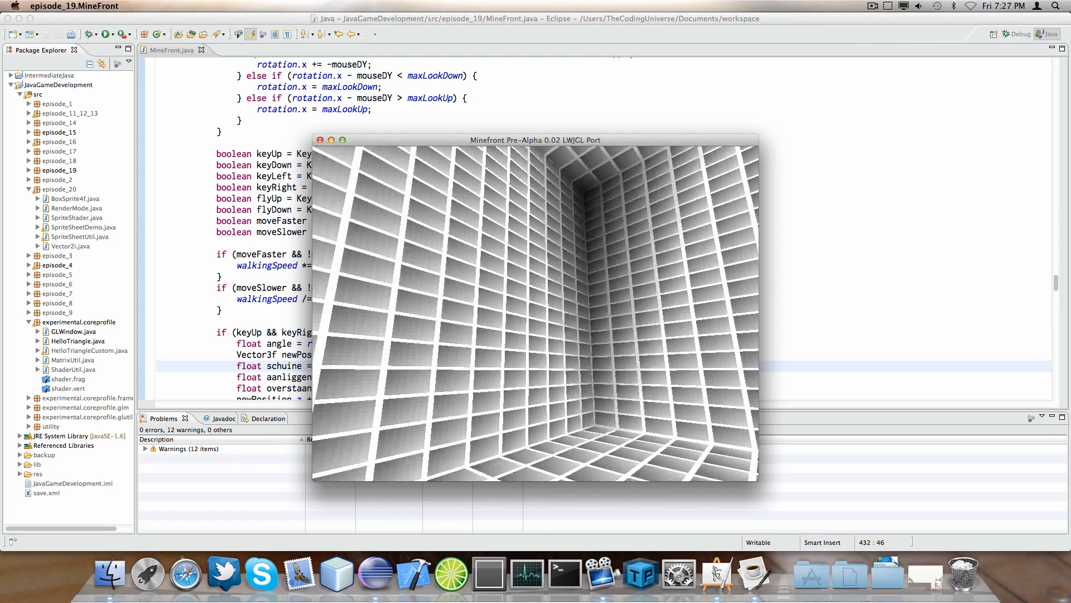
pyautogui.press('Escape')
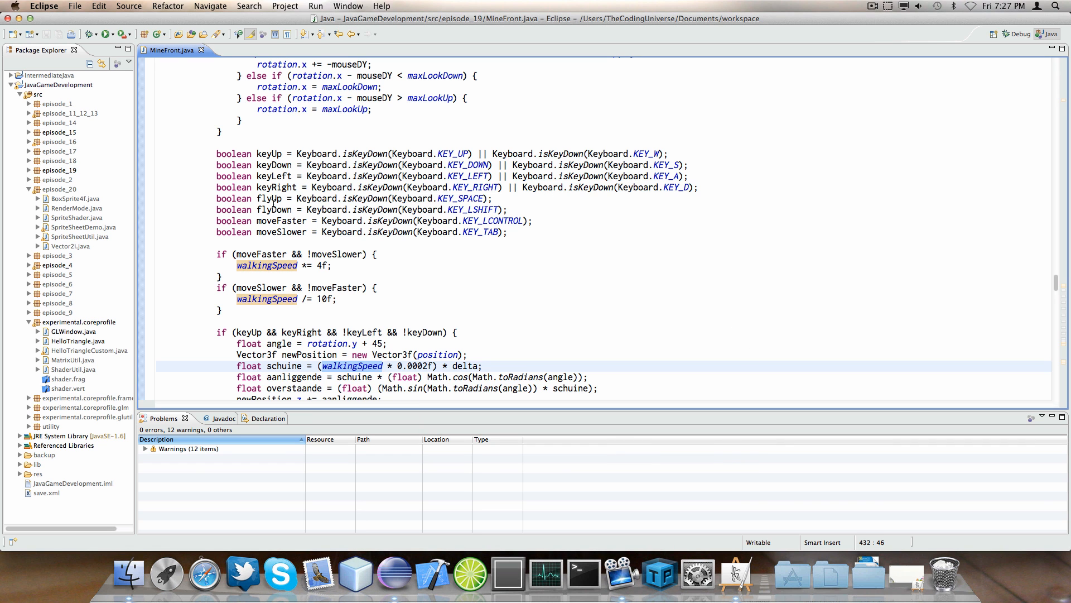
# Switch to the Trigonometry drawing in ArtRage with the rotx/roty axes layer shown on a clear canvas
pyautogui.click(20, 20)
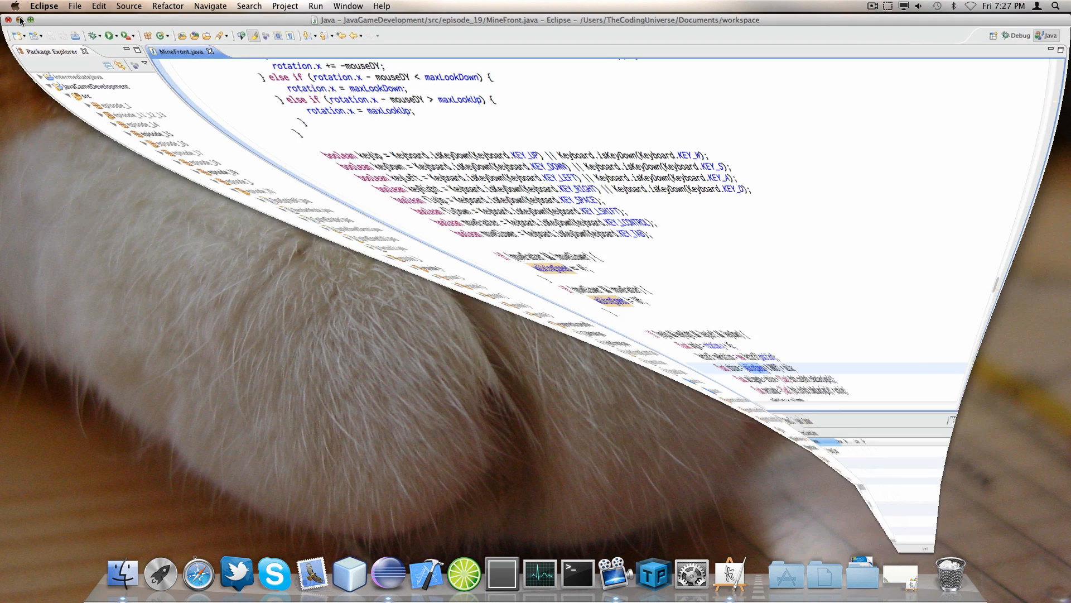
pyautogui.click(891, 572)
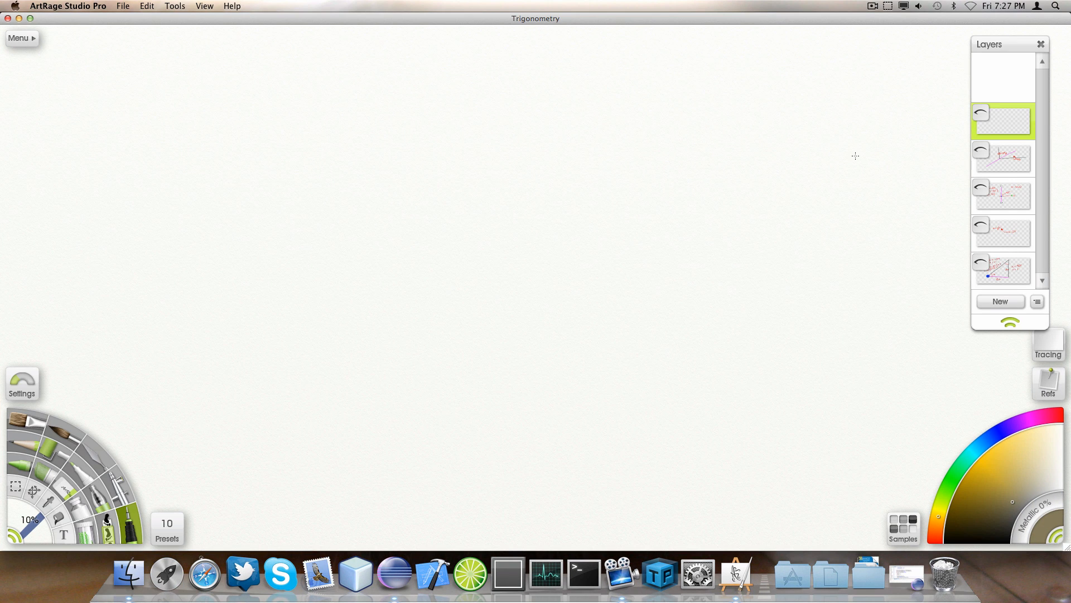
pyautogui.moveTo(1004, 158)
pyautogui.click(979, 148)
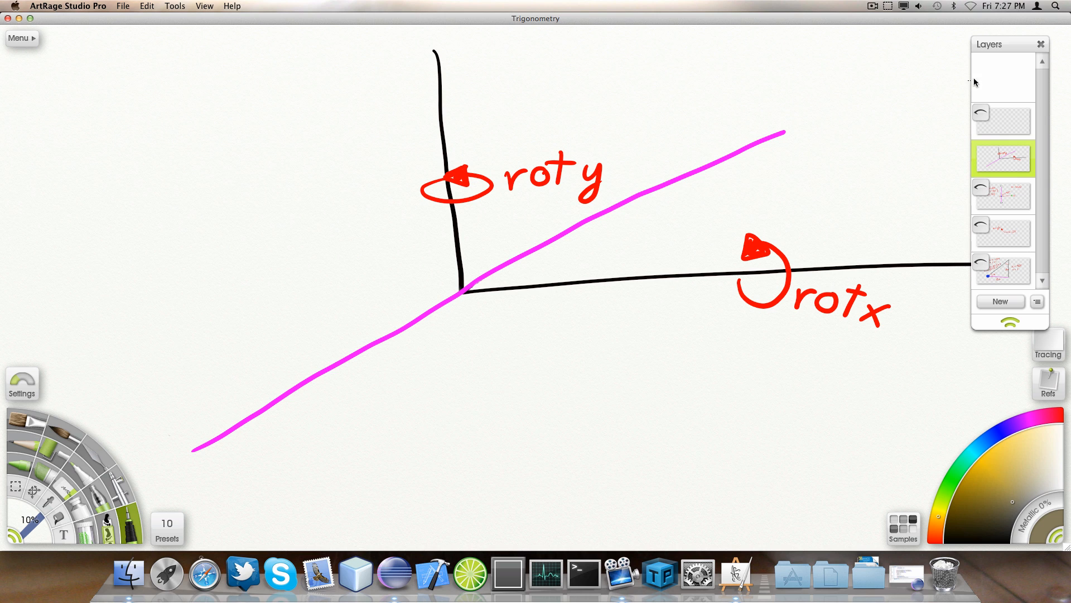
pyautogui.press('Tab')
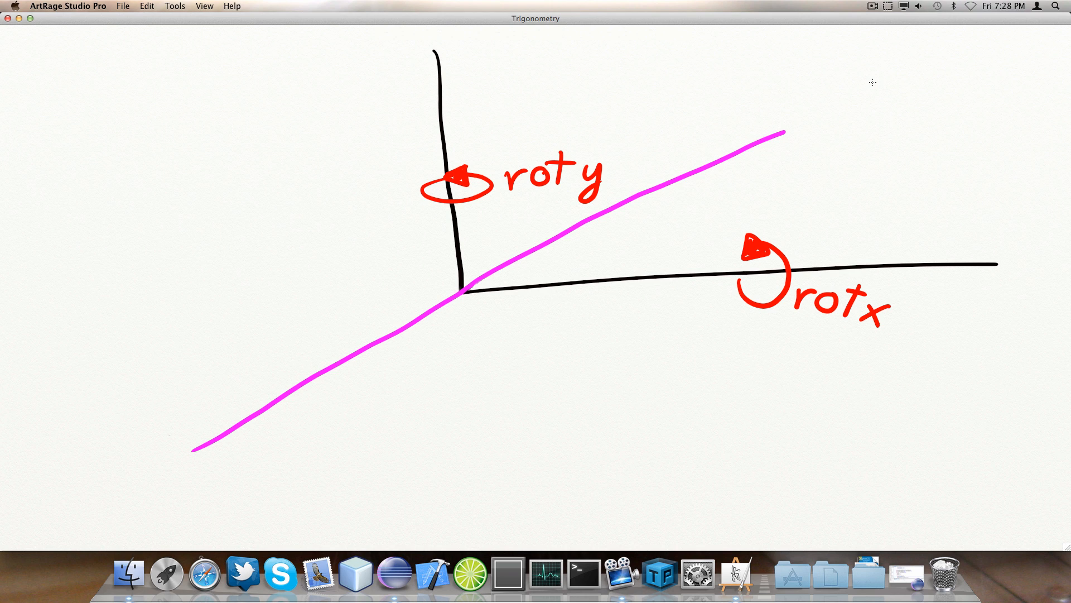
# Sketch and undo temporary arrows beside the vertical and horizontal axes
pyautogui.moveTo(348, 266); pyautogui.dragTo(251, 323)
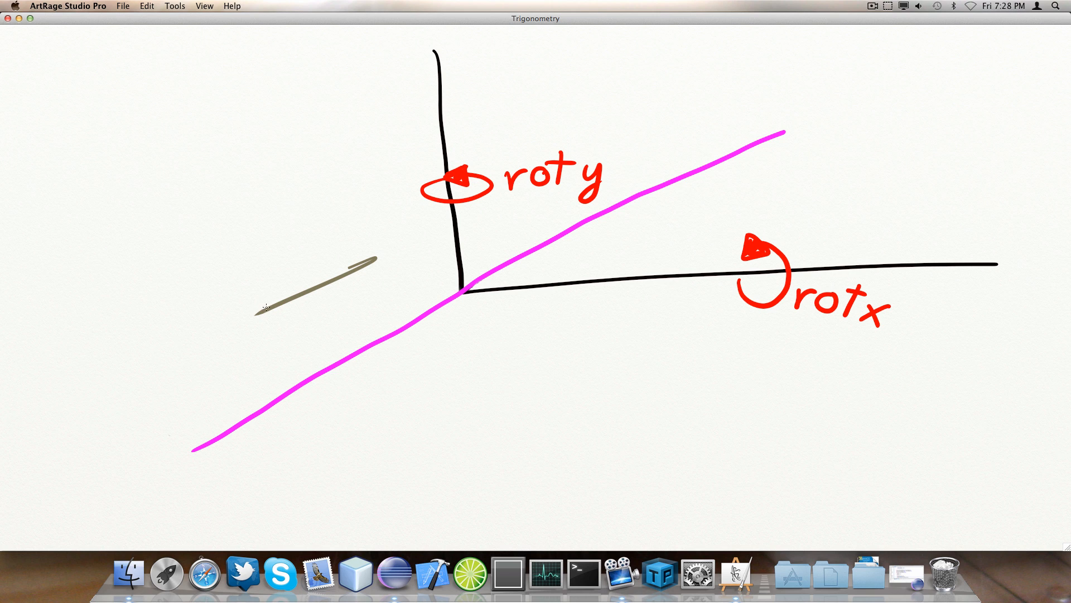
pyautogui.moveTo(280, 276)
pyautogui.mouseDown()
pyautogui.moveTo(249, 325)
pyautogui.moveTo(308, 326)
pyautogui.mouseUp()
pyautogui.press('super+z')
pyautogui.press('super+z')
pyautogui.moveTo(646, 232); pyautogui.dragTo(763, 185)
pyautogui.moveTo(720, 183); pyautogui.dragTo(763, 206)
pyautogui.press('super+z')
pyautogui.press('super+z')
pyautogui.press('super+z')
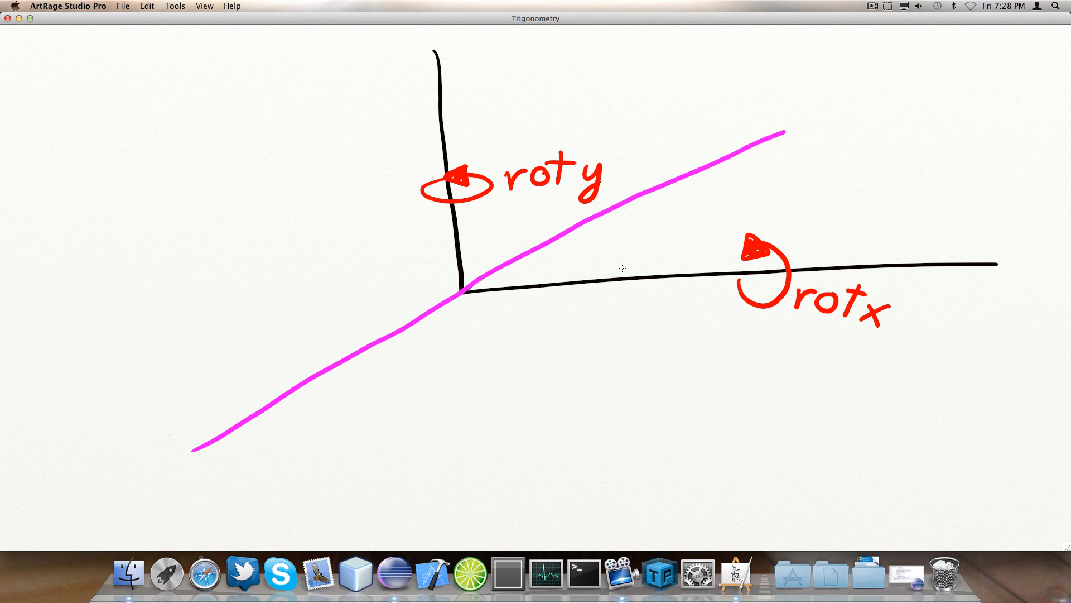
pyautogui.moveTo(945, 251); pyautogui.dragTo(757, 254)
pyautogui.press('super+z')
# Mark arrowheads on the axes and boxes around the roty and rotx labels, undoing them, then restore the panels
pyautogui.moveTo(406, 50); pyautogui.dragTo(395, 251)
pyautogui.press('super+z')
pyautogui.moveTo(409, 88)
pyautogui.mouseDown()
pyautogui.moveTo(434, 47)
pyautogui.moveTo(467, 96)
pyautogui.mouseUp()
pyautogui.press('super+z')
pyautogui.moveTo(965, 234)
pyautogui.mouseDown()
pyautogui.moveTo(1001, 268)
pyautogui.moveTo(930, 314)
pyautogui.mouseUp()
pyautogui.press('super+z')
pyautogui.moveTo(381, 147)
pyautogui.mouseDown()
pyautogui.moveTo(381, 229)
pyautogui.moveTo(397, 217)
pyautogui.moveTo(358, 222)
pyautogui.mouseUp()
pyautogui.press('super+z')
pyautogui.press('super+z')
pyautogui.press('super+z')
pyautogui.moveTo(704, 215)
pyautogui.mouseDown()
pyautogui.moveTo(703, 268)
pyautogui.moveTo(946, 335)
pyautogui.moveTo(678, 224)
pyautogui.mouseUp()
pyautogui.press('super+z')
pyautogui.press('Tab')
# Hide the axes layer and show the bottom layer's triangle diagram with the Δx/Δz sine and cosine equations on a clear canvas
pyautogui.click(982, 149)
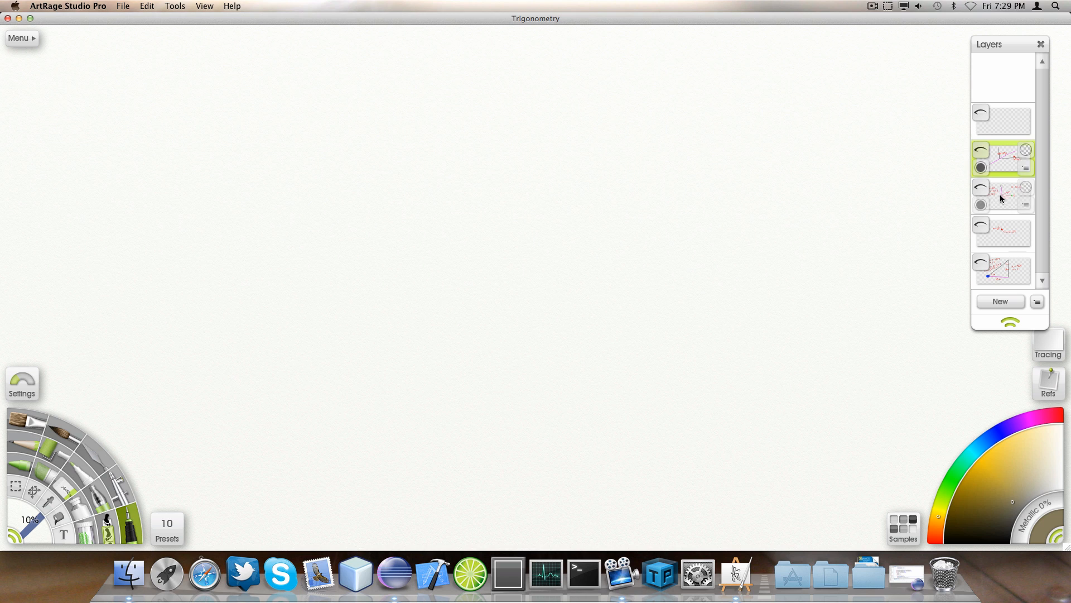
pyautogui.click(1000, 199)
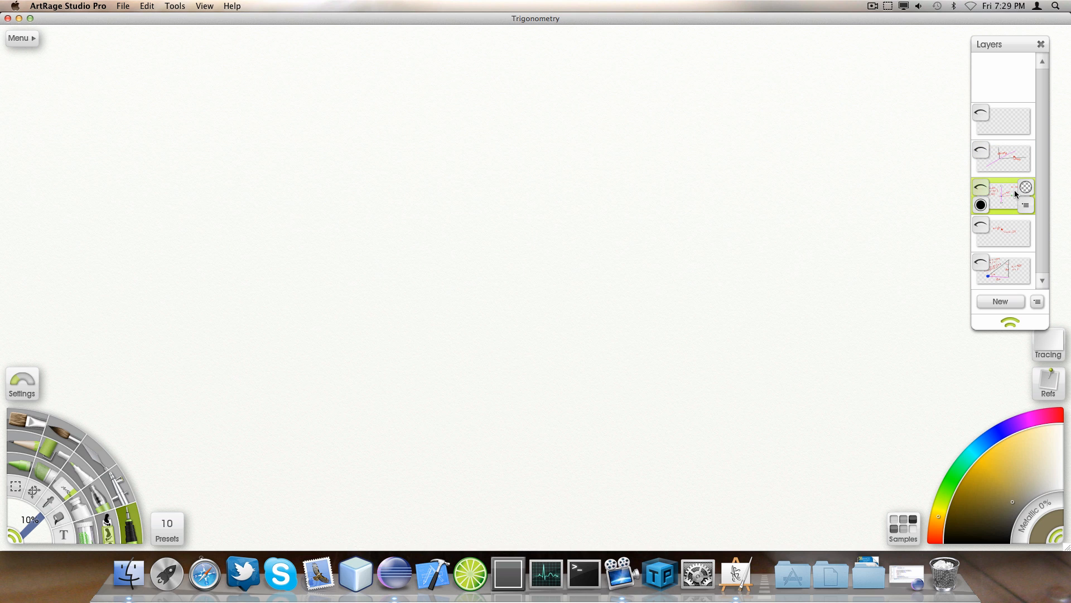
pyautogui.click(981, 189)
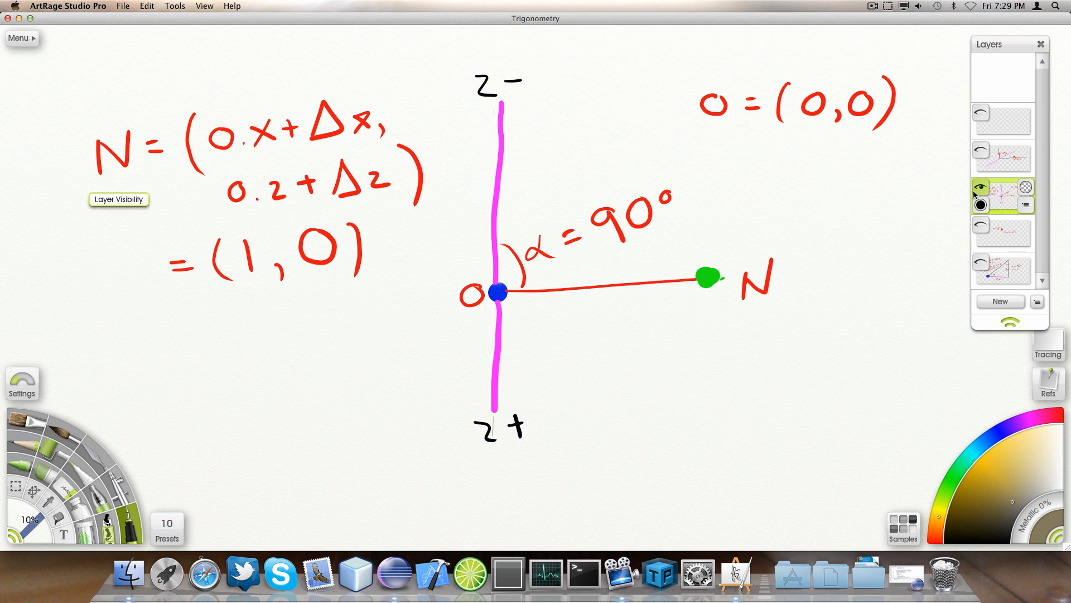
pyautogui.click(981, 189)
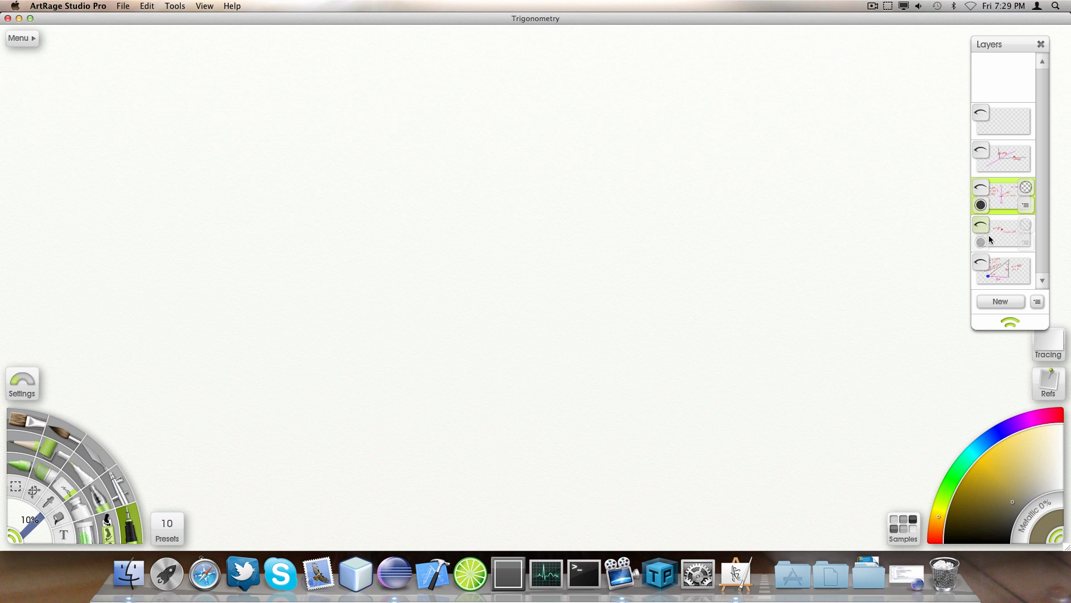
pyautogui.click(980, 262)
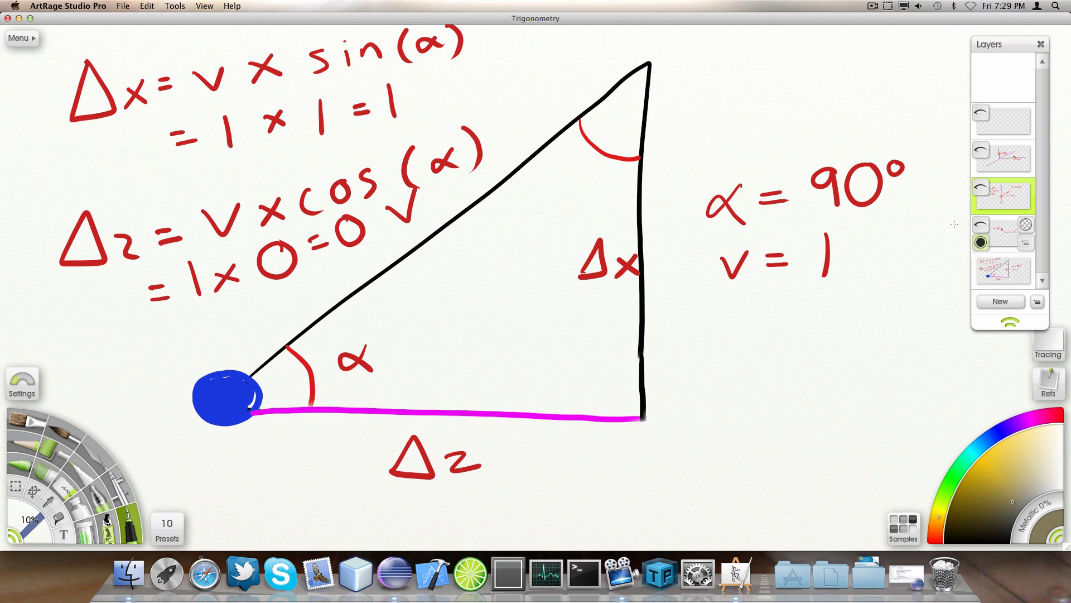
pyautogui.rightClick(912, 77)
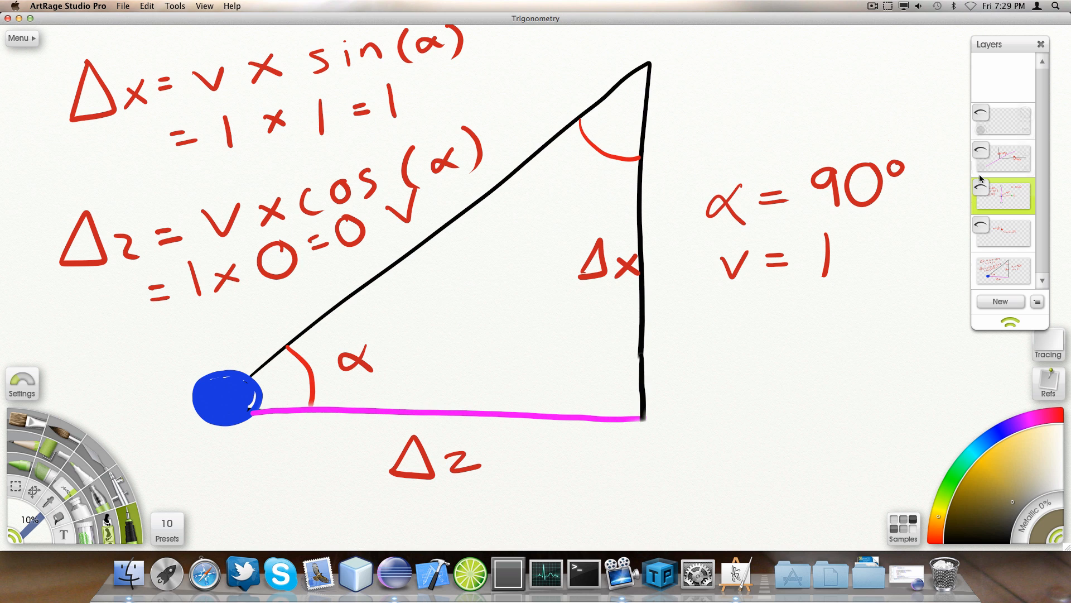
# Toggle layer visibility so only the triangle diagram layer shows, viewing it on a clear canvas
pyautogui.click(981, 226)
pyautogui.click(978, 149)
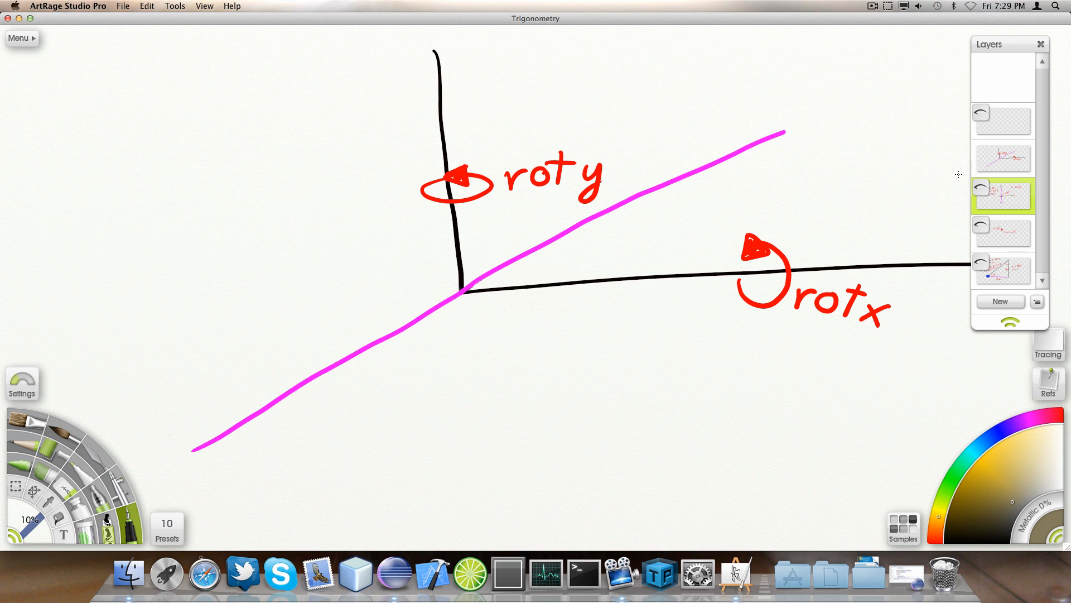
pyautogui.click(1003, 158)
pyautogui.click(980, 156)
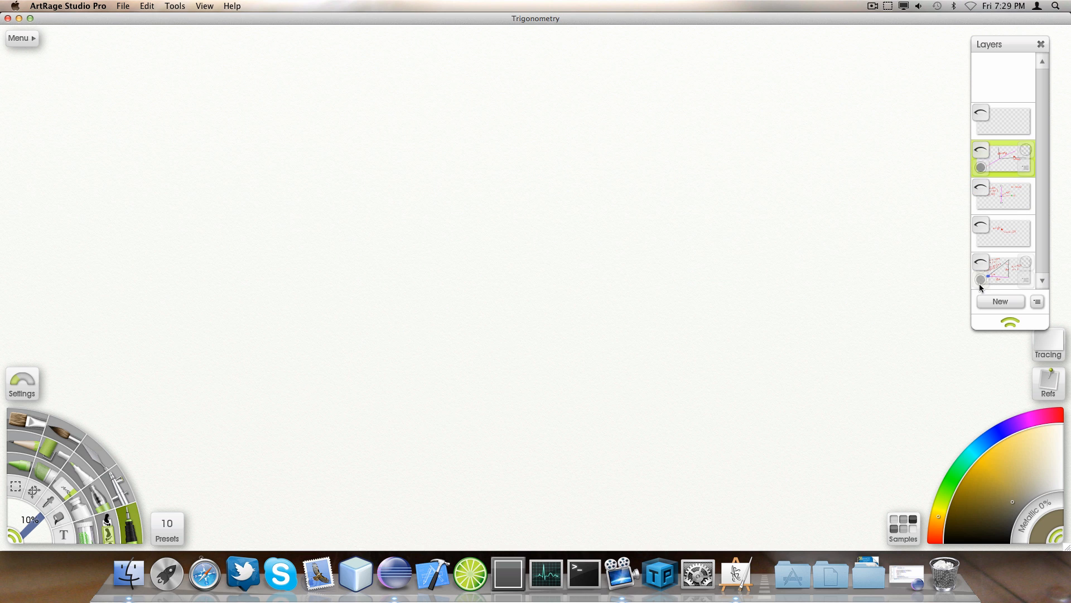
pyautogui.click(982, 264)
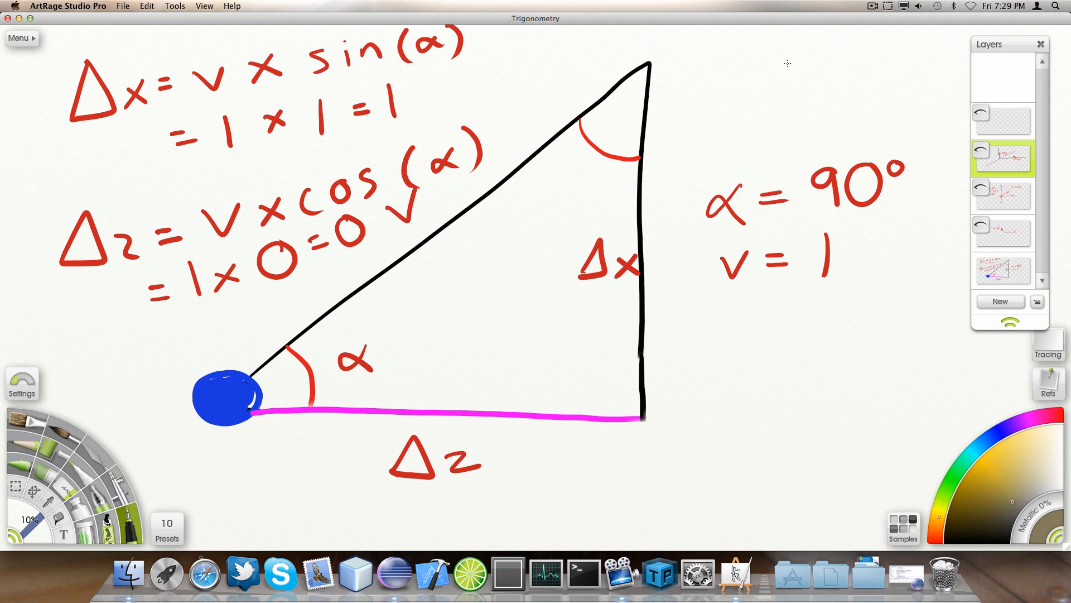
pyautogui.press('Return')
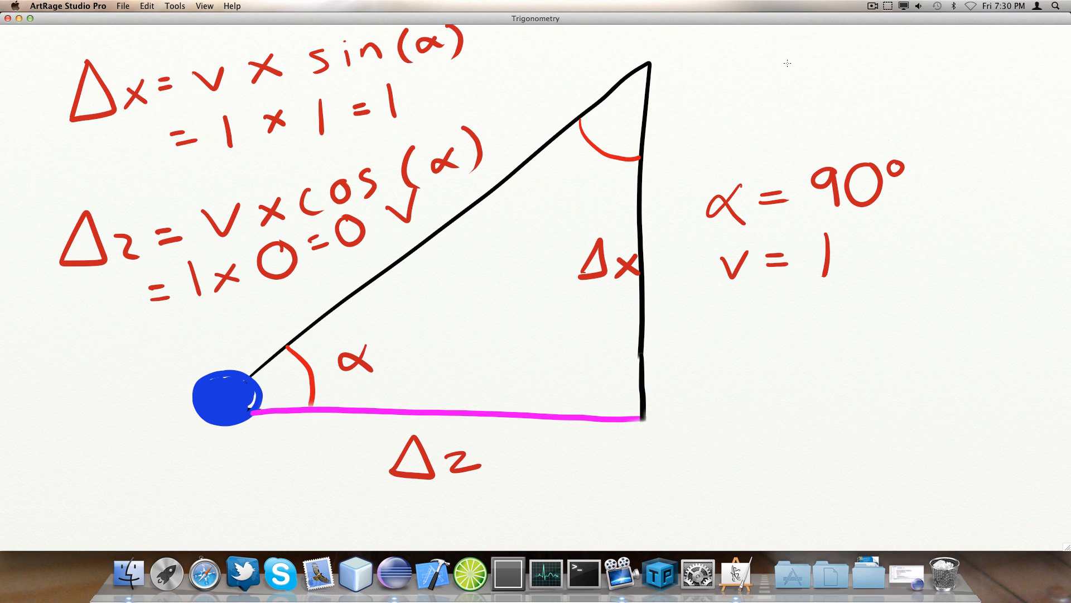
pyautogui.press('Return')
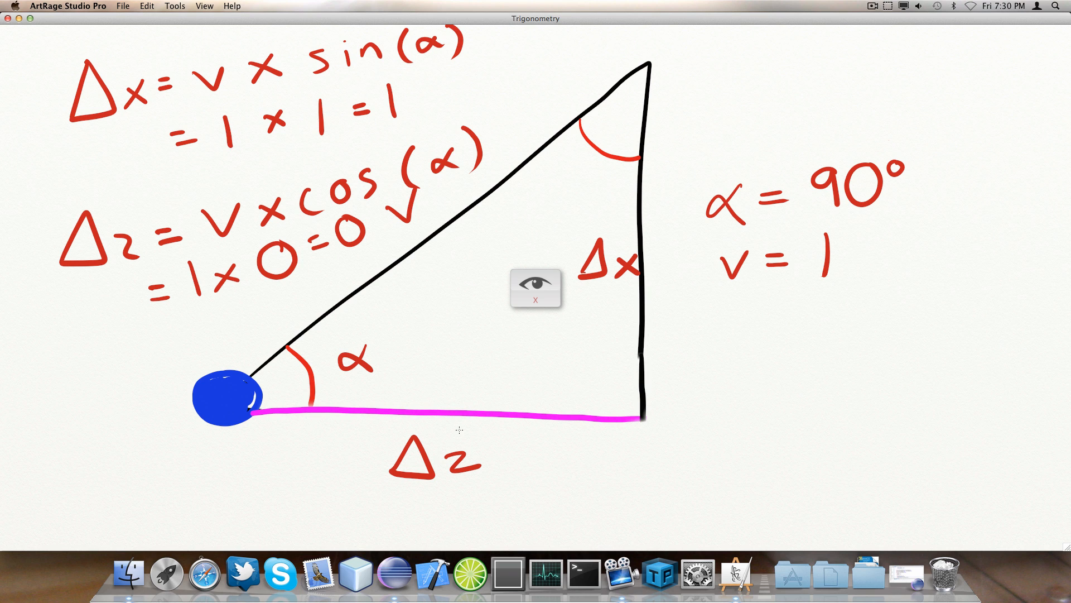
pyautogui.press('Tab')
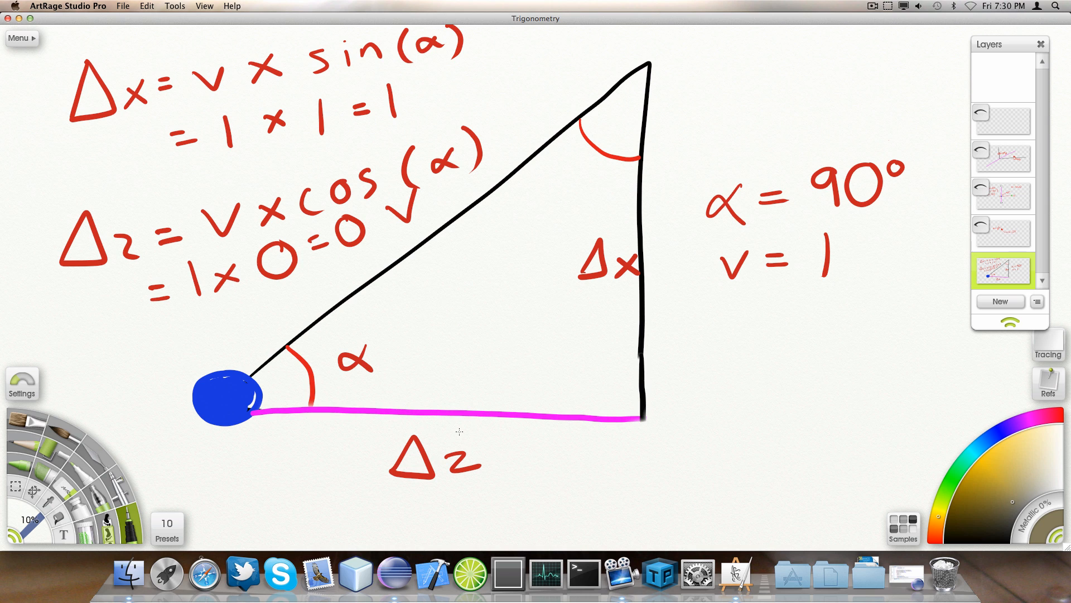
# Circle the Δz and Δx labels, then undo the loops, clearing the canvas
pyautogui.moveTo(471, 432); pyautogui.dragTo(429, 395)
pyautogui.moveTo(639, 228); pyautogui.dragTo(587, 200)
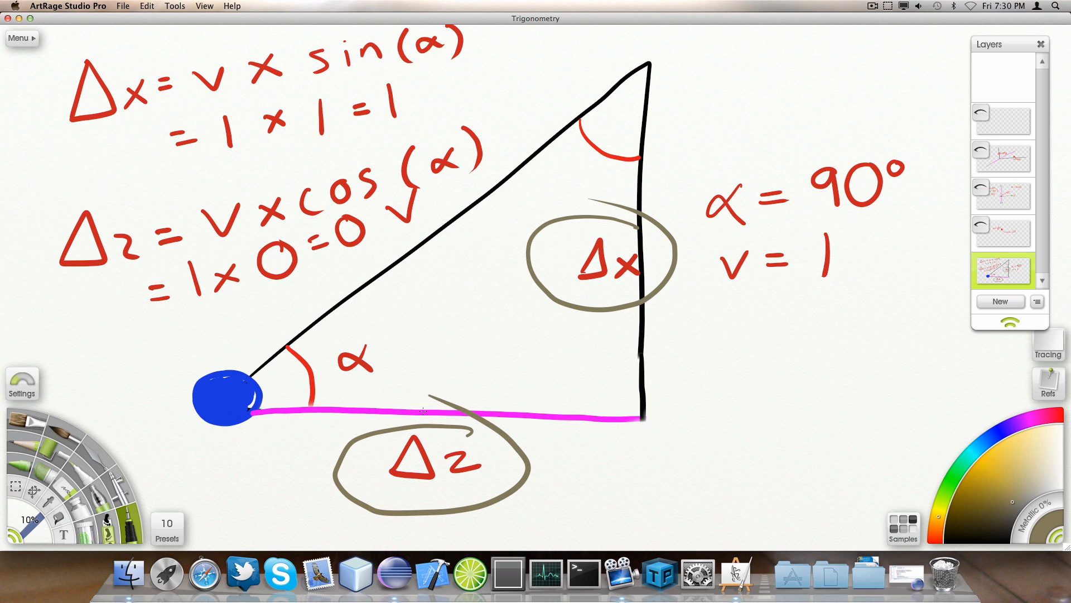
pyautogui.hotkey('ctrl', 'z')
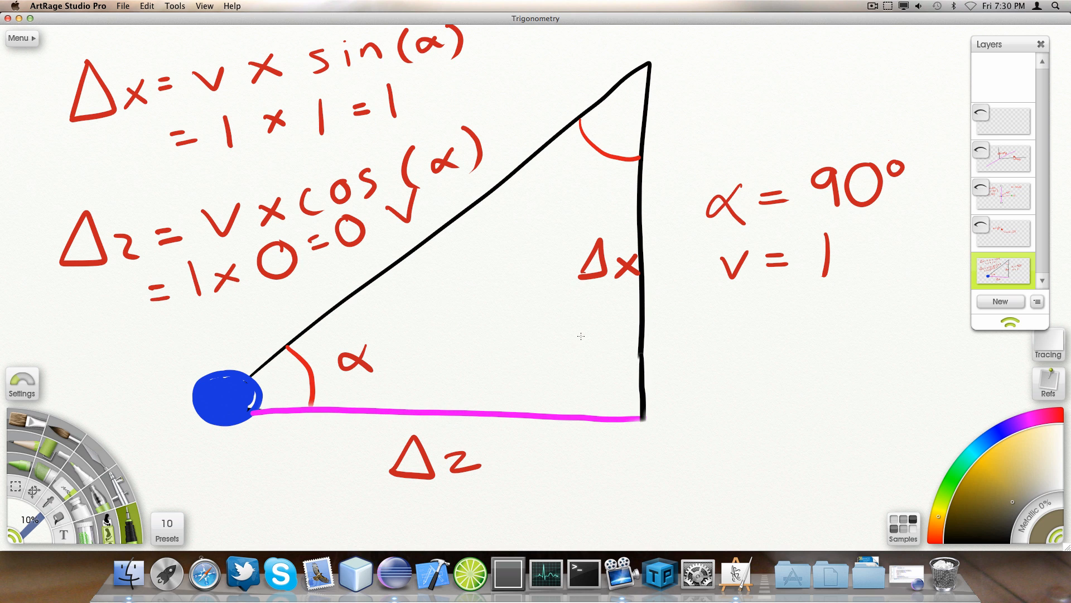
pyautogui.press('BackSpace')
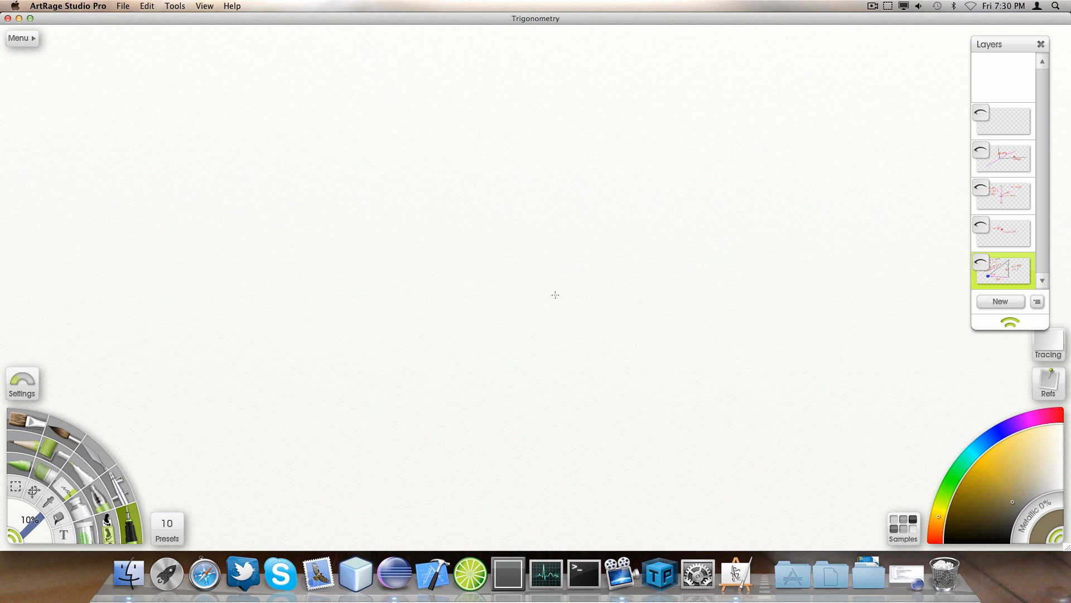
# Undo twice to restore the triangle diagram, then switch visibility to the rotx/roty axes layer
pyautogui.click(148, 6)
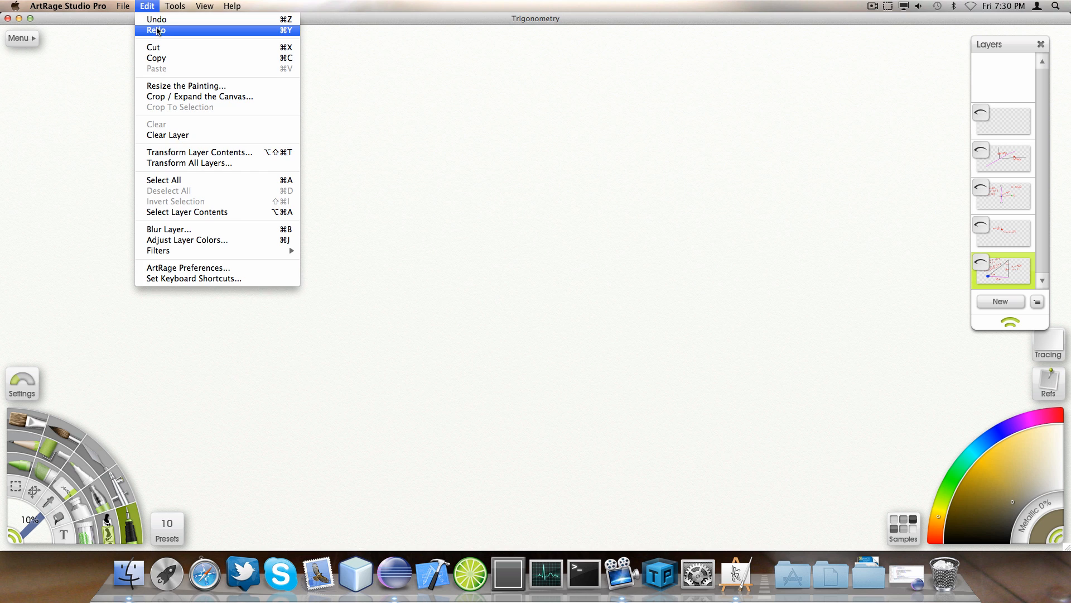
pyautogui.click(184, 31)
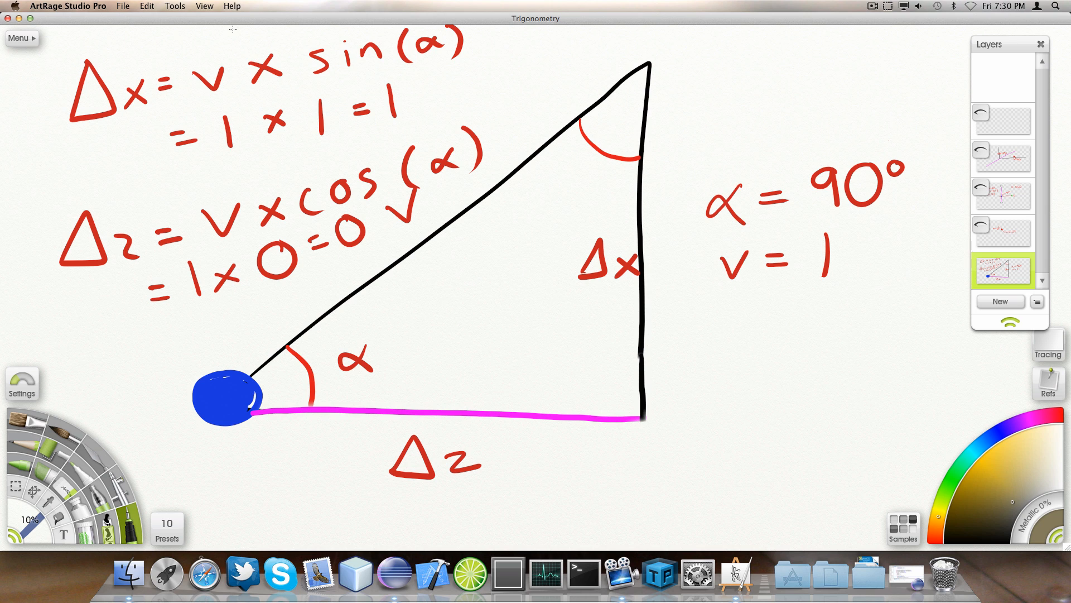
pyautogui.click(981, 262)
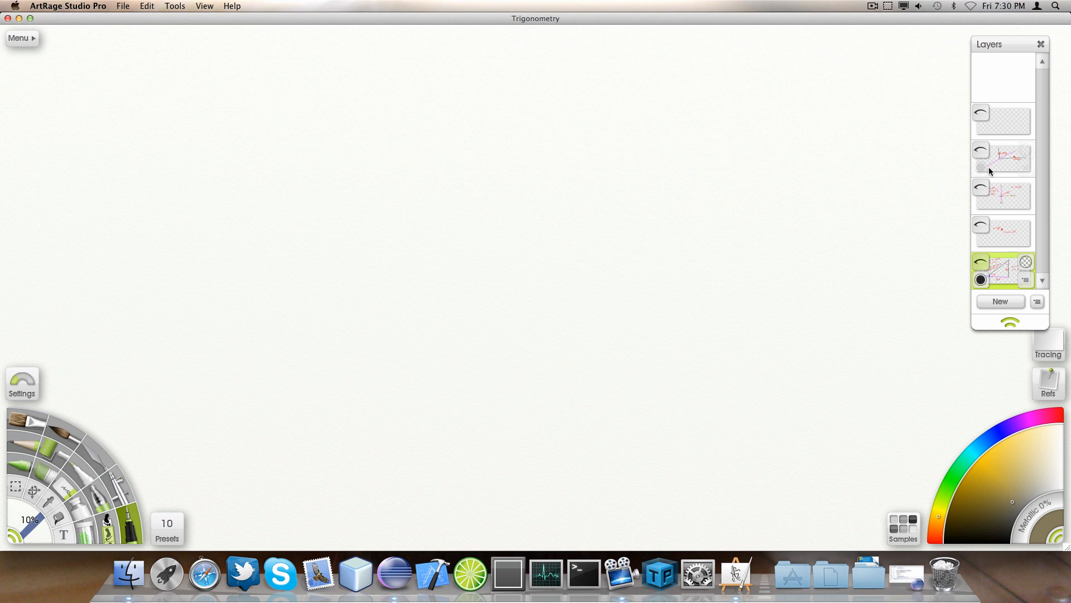
pyautogui.click(983, 153)
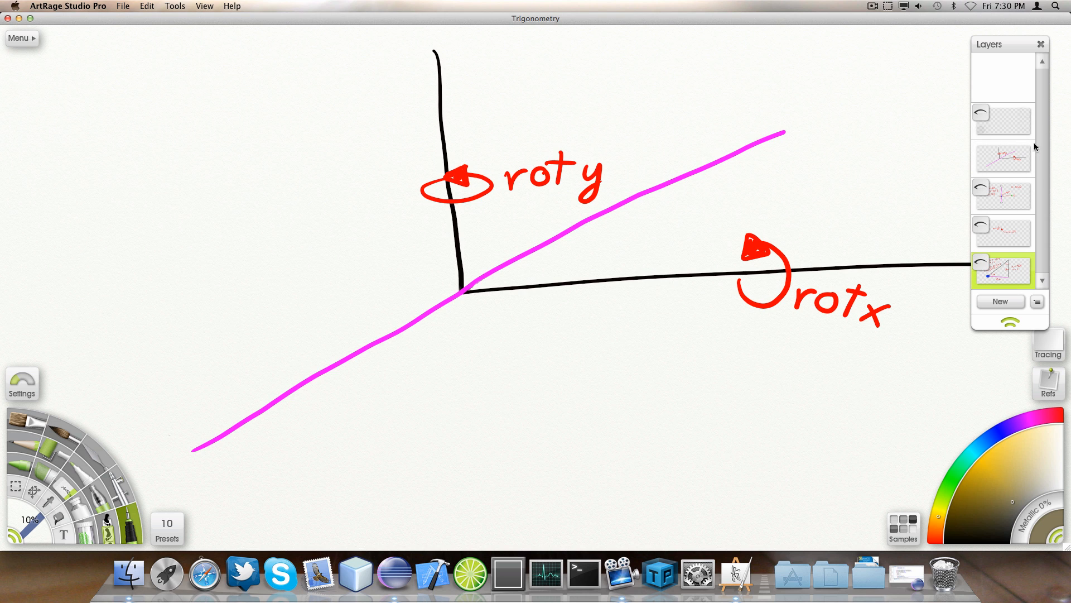
# Hide the axes layer and show the triangle diagram with Δx = v·sin(α), Δz = v·cos(α) for α=90°, v=1
pyautogui.click(981, 154)
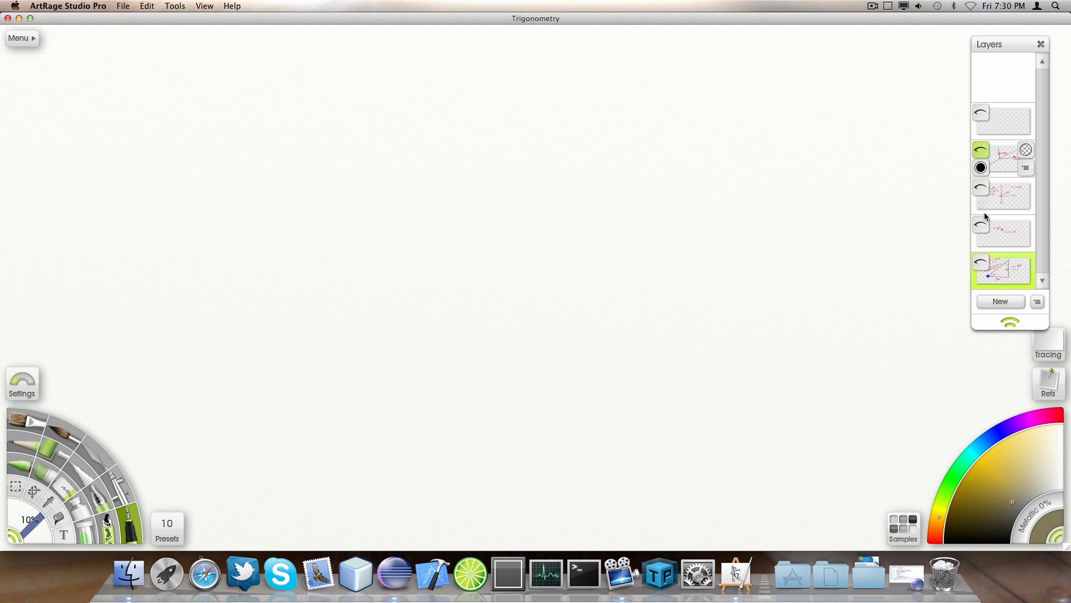
pyautogui.click(981, 263)
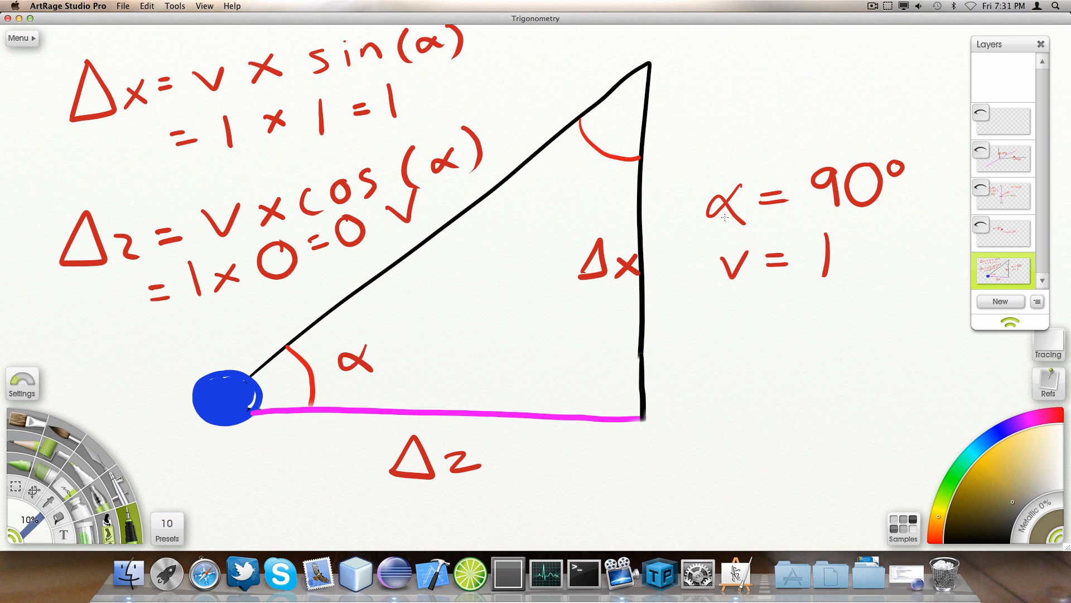
pyautogui.moveTo(707, 293); pyautogui.dragTo(860, 290)
pyautogui.hotkey('ctrl', 'z')
pyautogui.moveTo(648, 96); pyautogui.dragTo(623, 410)
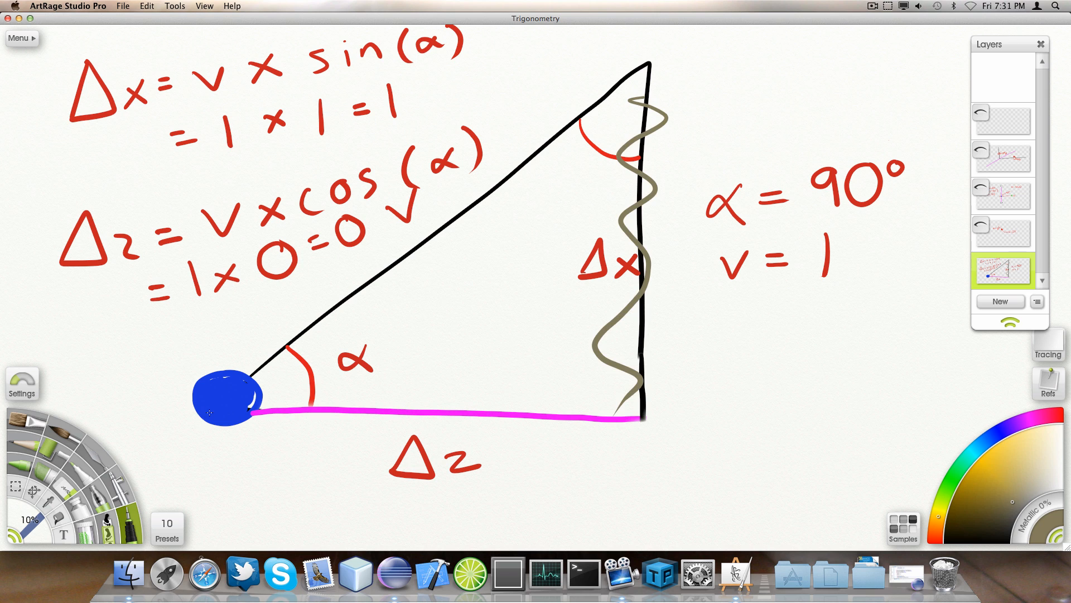
pyautogui.press('super+z')
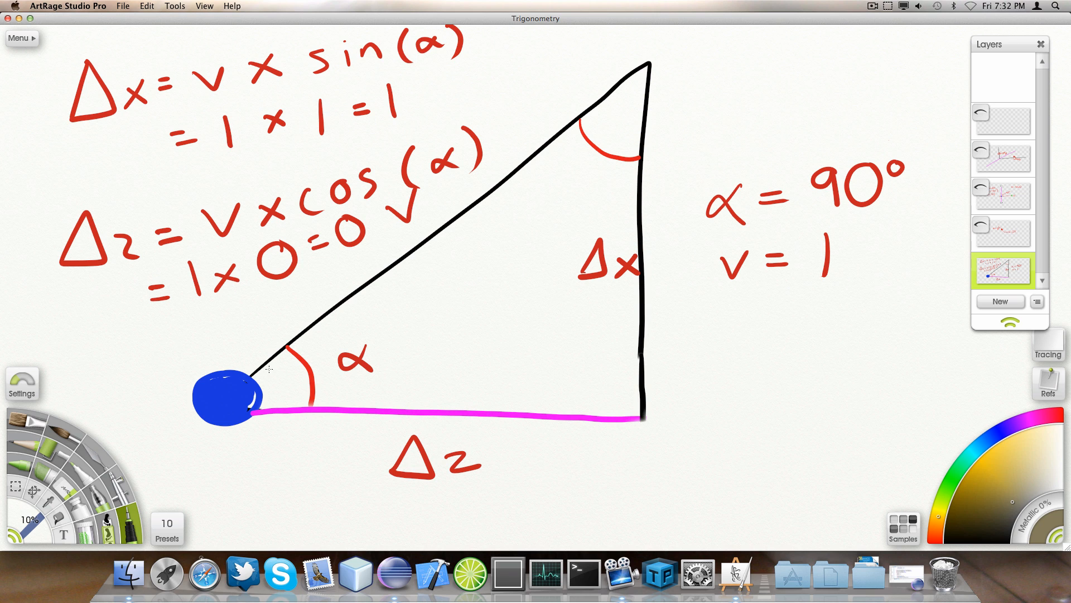
pyautogui.moveTo(251, 375); pyautogui.dragTo(672, 37)
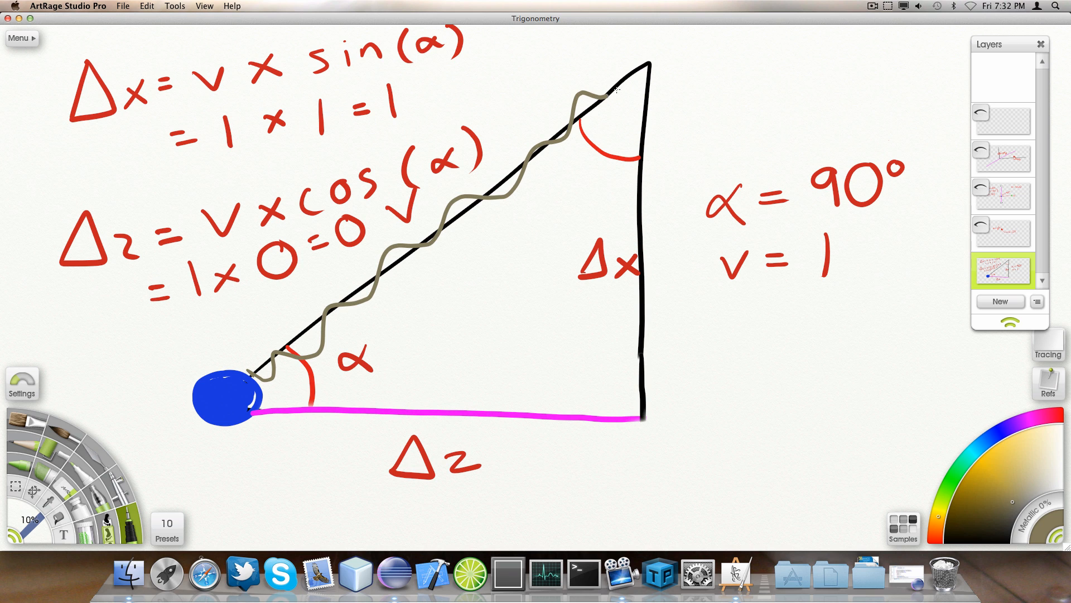
pyautogui.press('super+z')
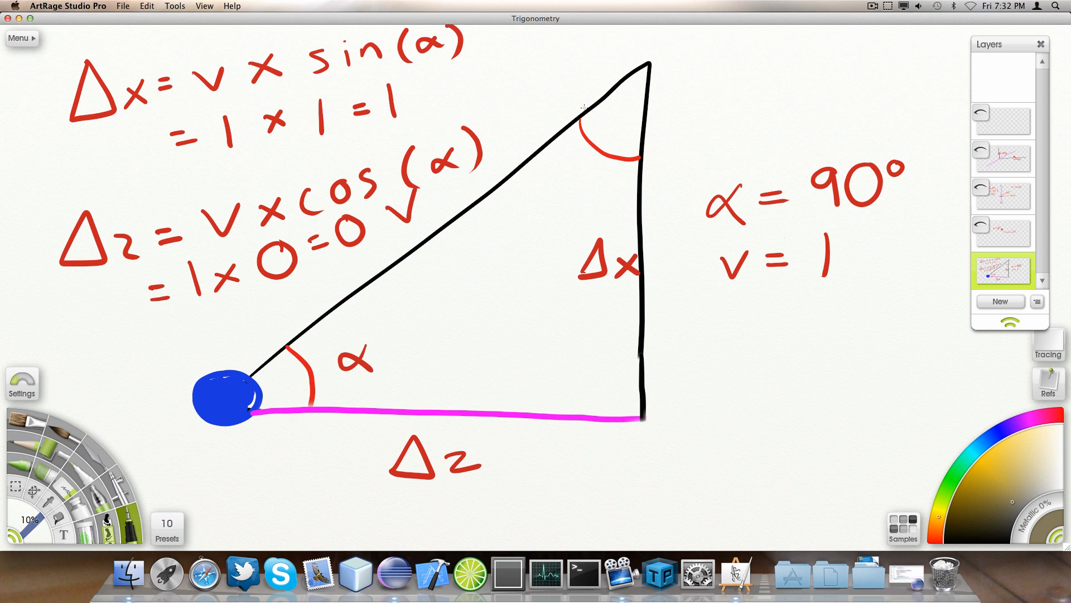
pyautogui.moveTo(335, 84); pyautogui.dragTo(302, 98)
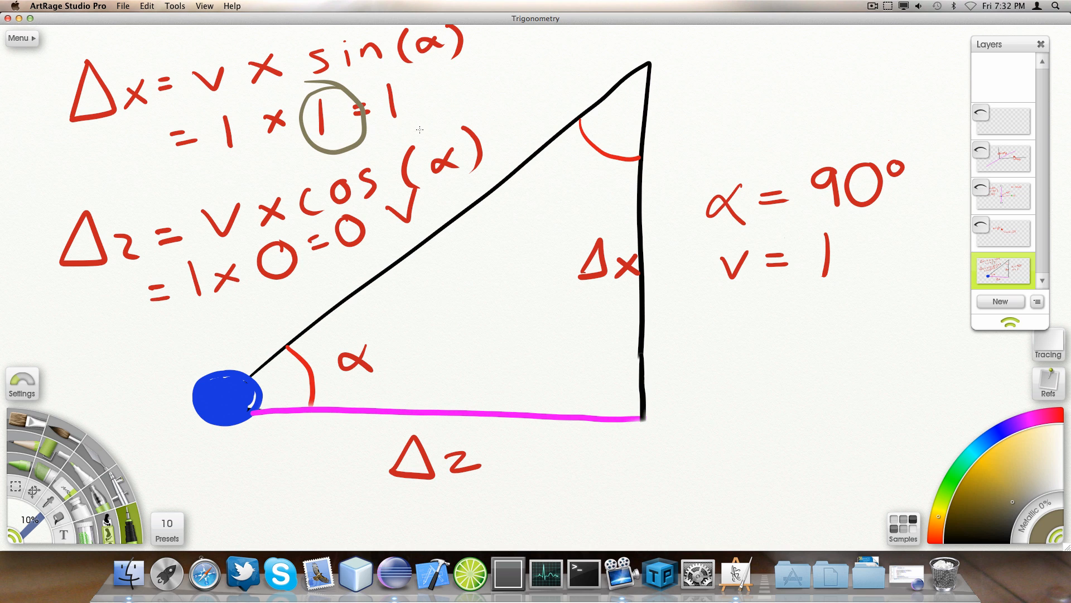
pyautogui.press('super+z')
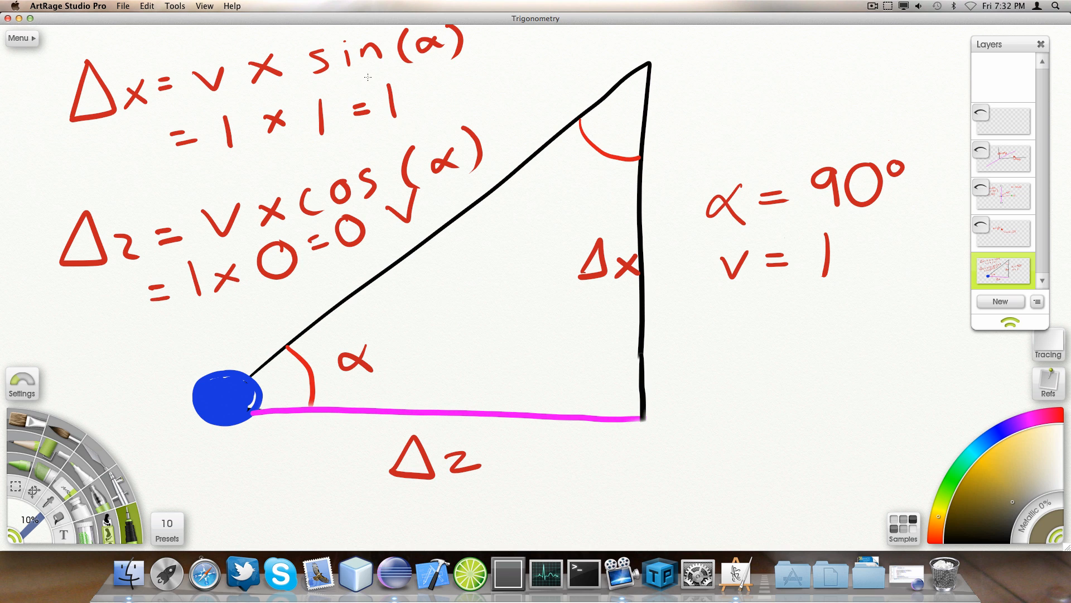
pyautogui.moveTo(370, 79); pyautogui.dragTo(385, 148)
pyautogui.moveTo(373, 73); pyautogui.dragTo(373, 133)
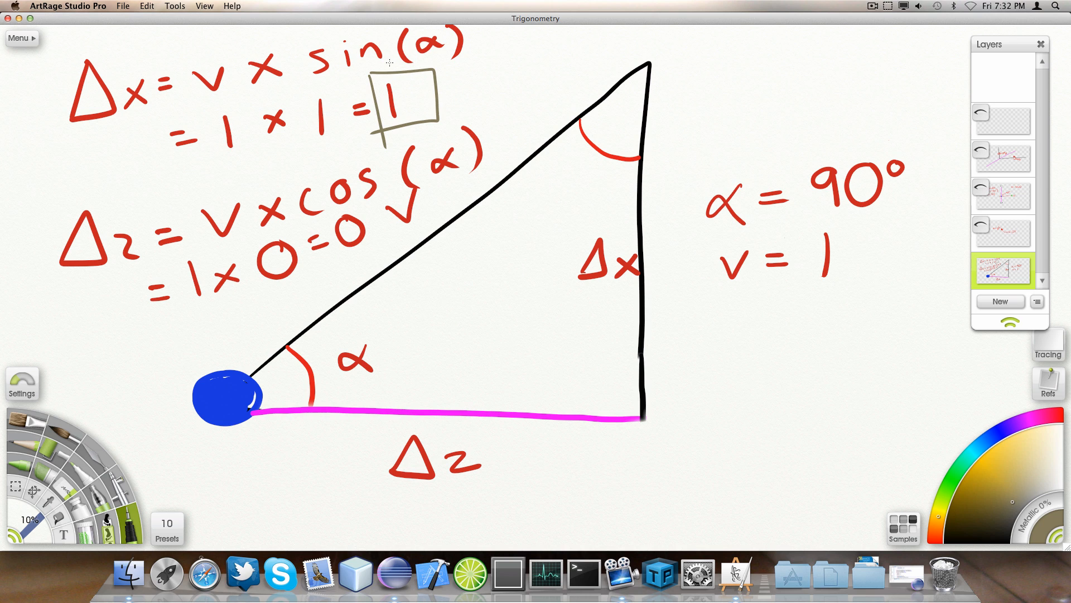
pyautogui.press('super+z')
pyautogui.press('super+z')
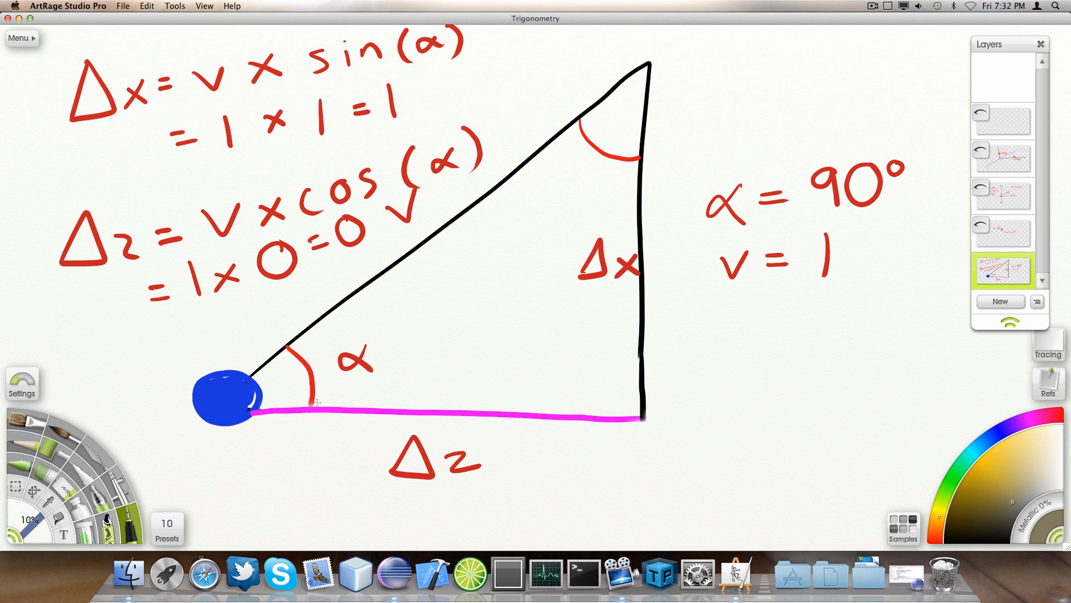
pyautogui.moveTo(268, 411); pyautogui.dragTo(674, 423)
pyautogui.moveTo(256, 364)
pyautogui.mouseDown()
pyautogui.moveTo(623, 71)
pyautogui.moveTo(649, 63)
pyautogui.mouseUp()
pyautogui.press('super+z')
pyautogui.press('super+z')
# Run MineFront from Eclipse, look around the grid room to the pyramid, quit, and switch to the trigonometry drawing
pyautogui.click(394, 574)
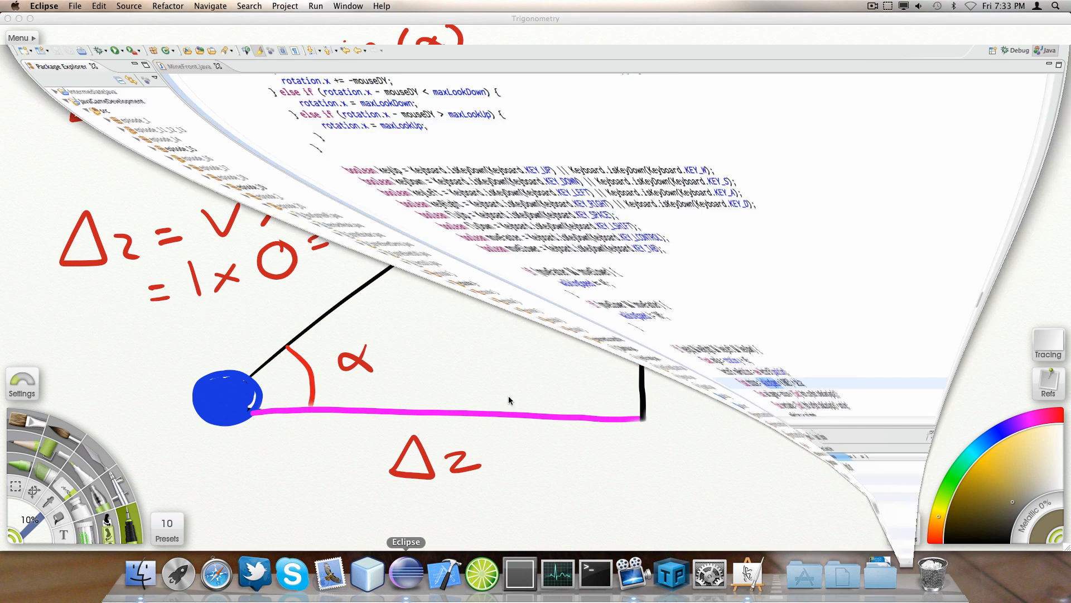
pyautogui.click(438, 176)
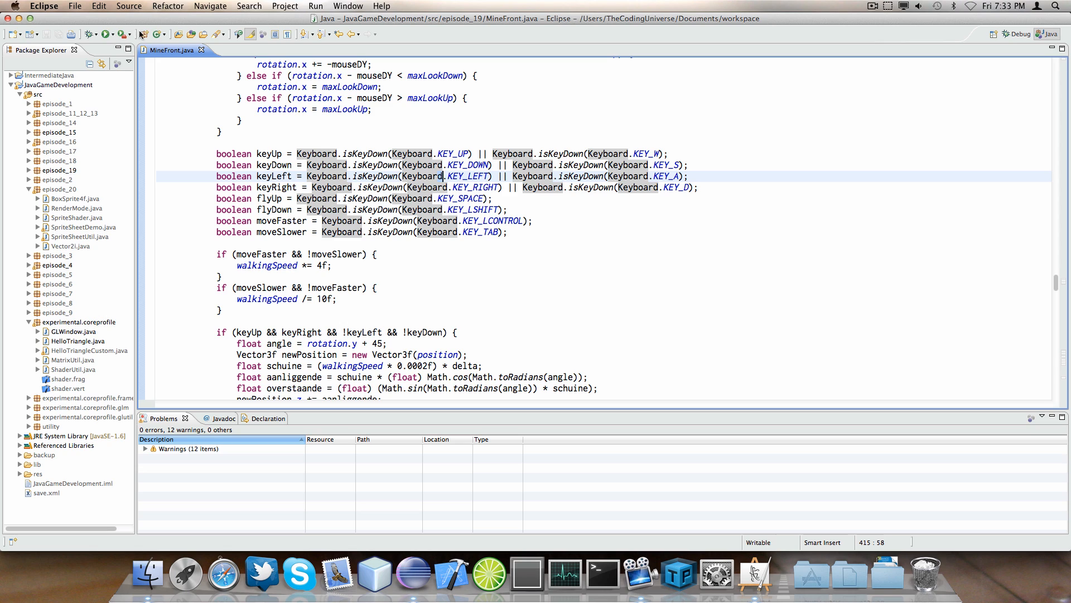
pyautogui.press('super+F11')
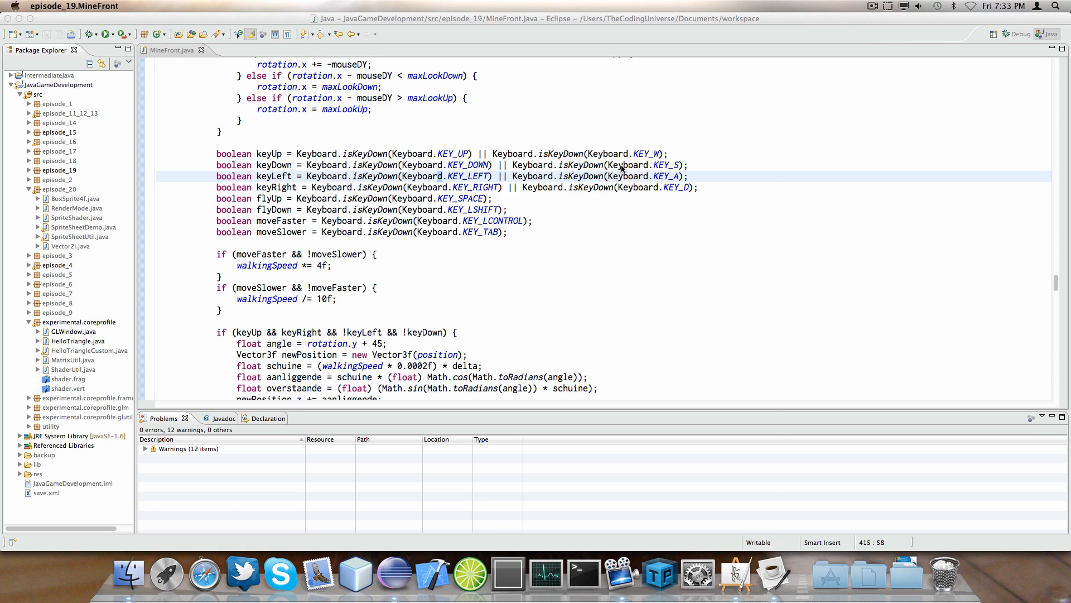
pyautogui.click(497, 290)
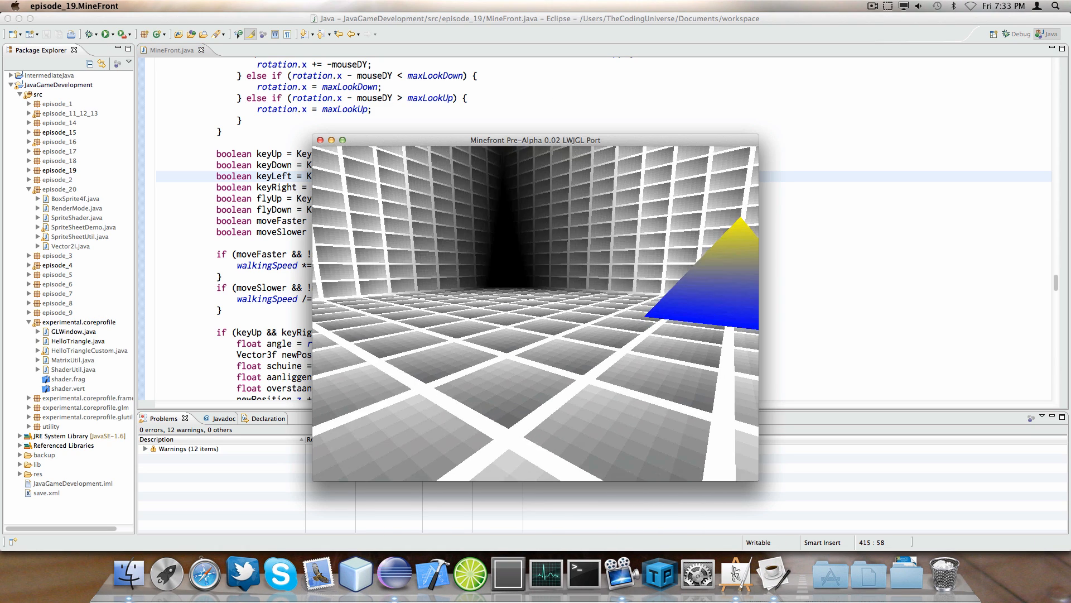
pyautogui.press('Right')
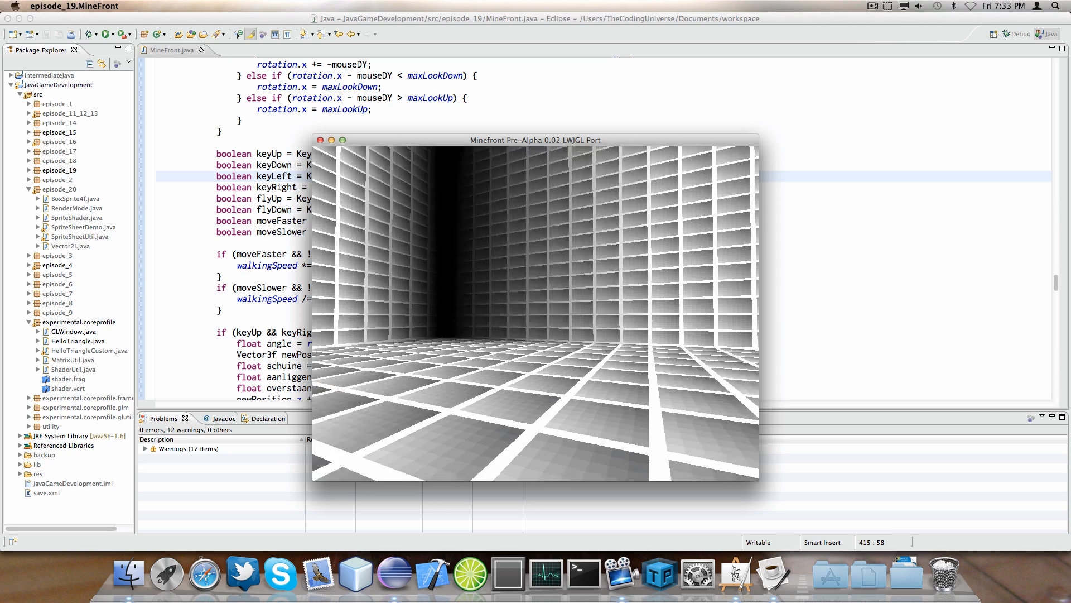
pyautogui.press('Left')
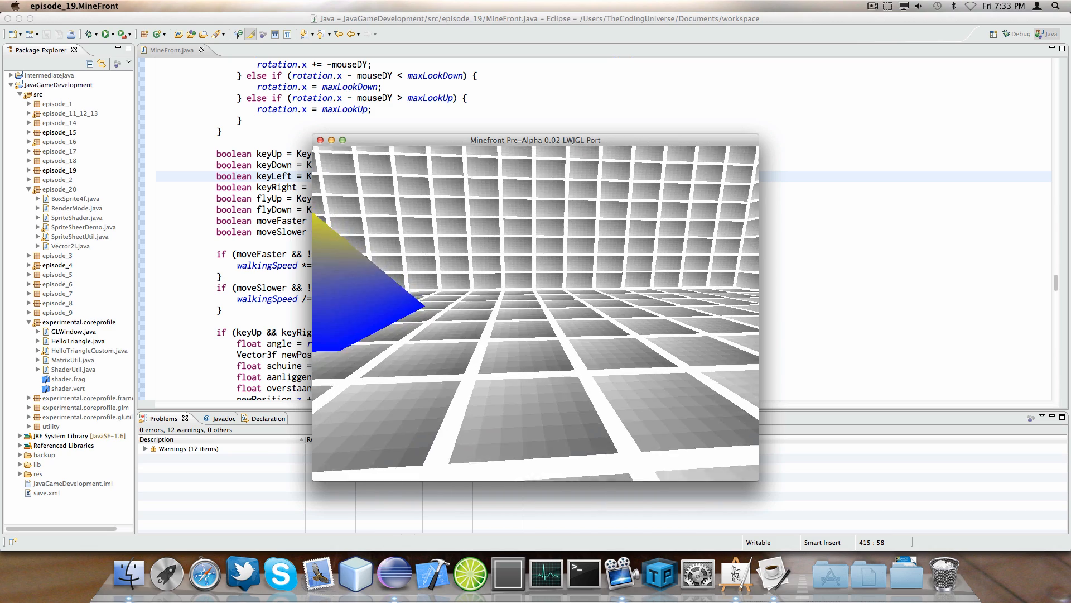
pyautogui.press('Escape')
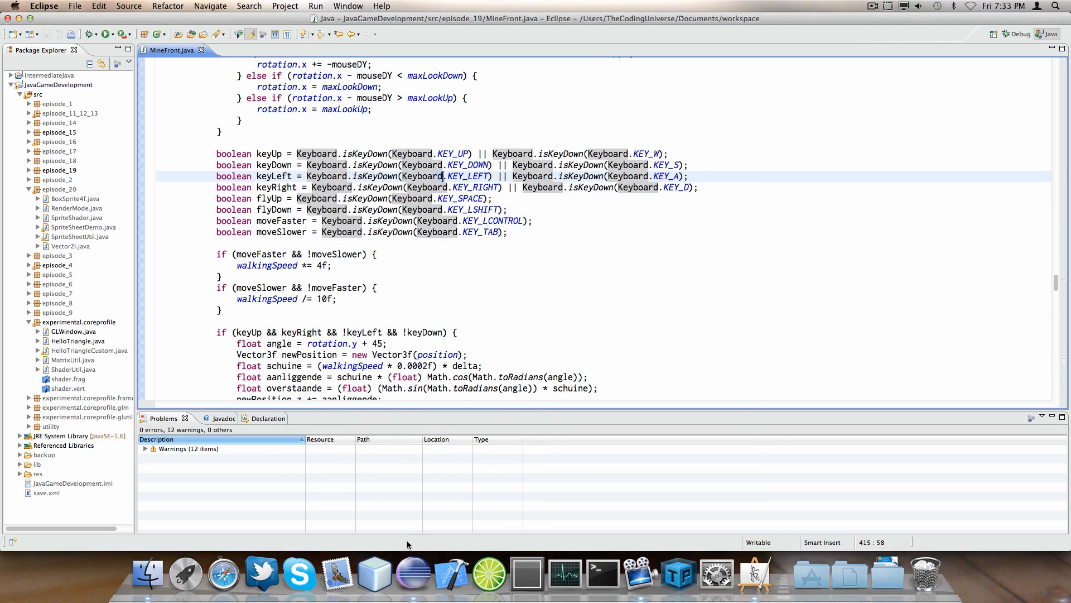
pyautogui.click(747, 574)
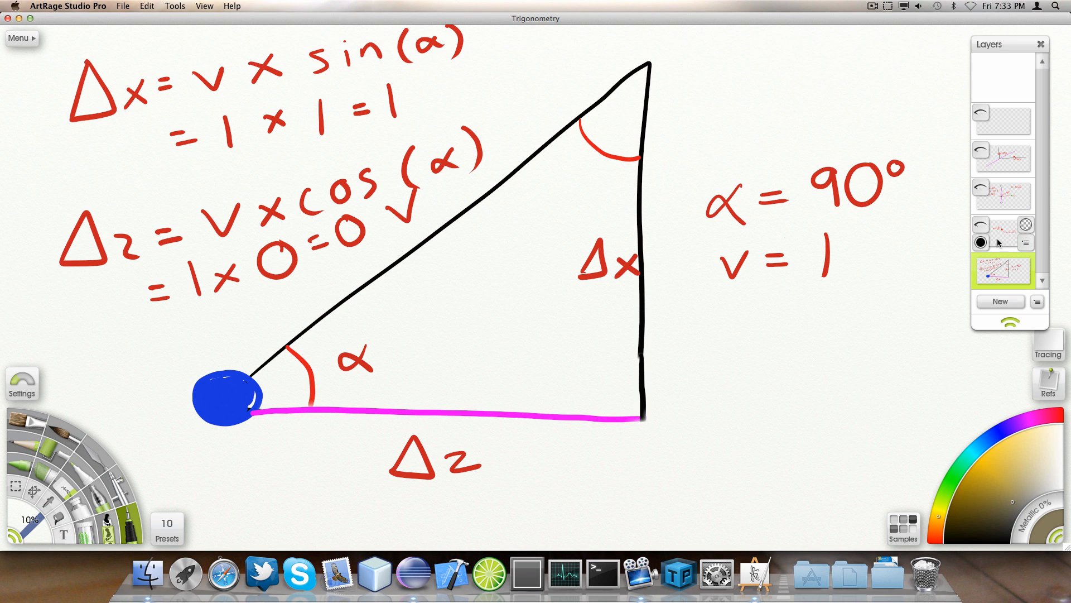
# Hide the triangle layer and show the N = (O.x+Δx, O.z+Δz) = (1,0) diagram layer, making it active
pyautogui.moveTo(1002, 270)
pyautogui.click(981, 263)
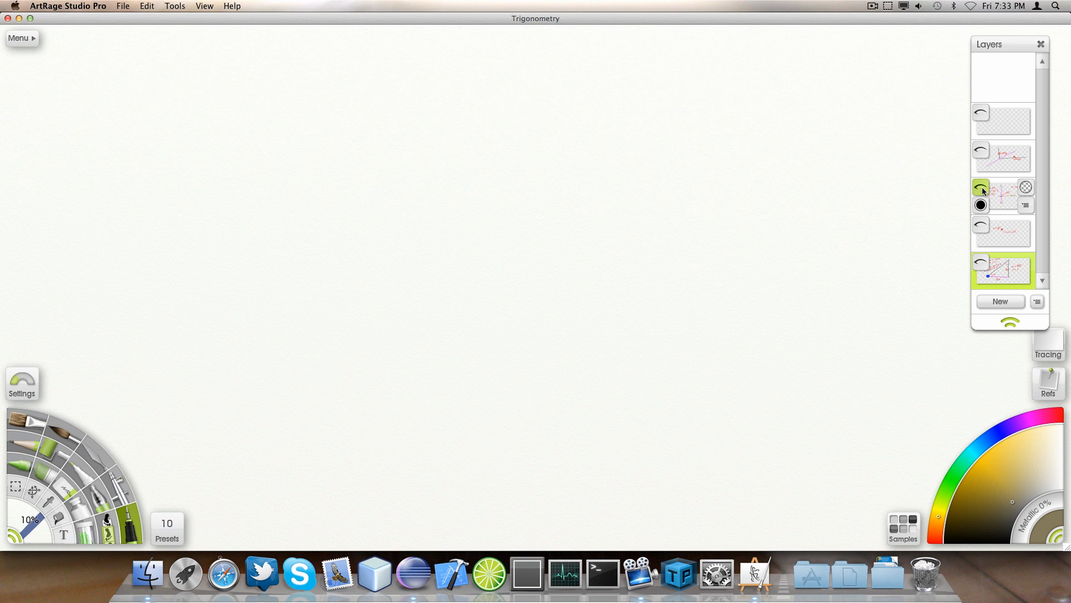
pyautogui.click(982, 187)
pyautogui.press('Return')
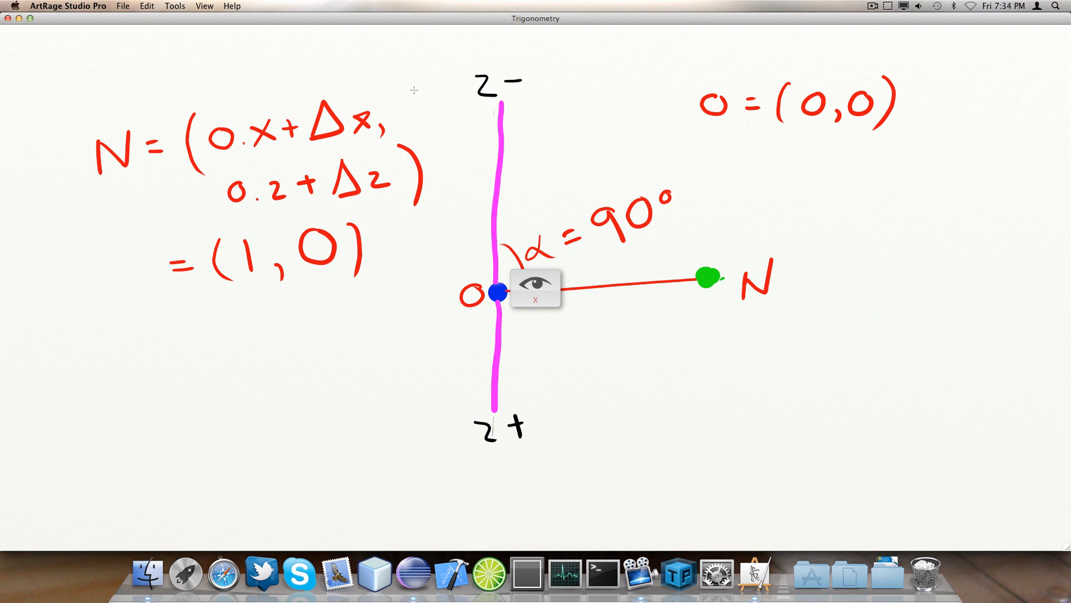
pyautogui.press('Tab')
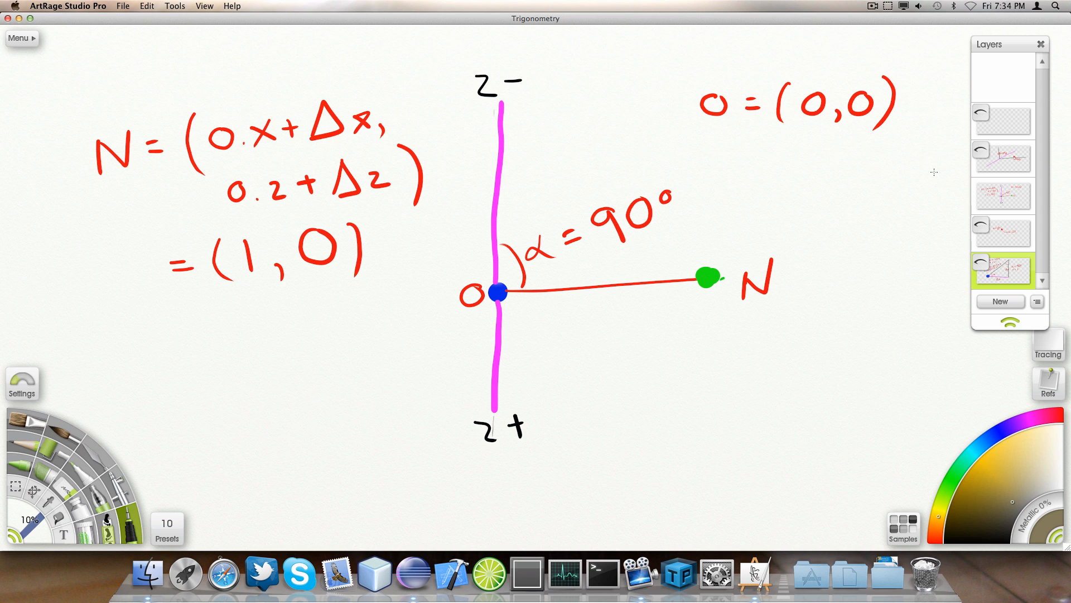
pyautogui.click(980, 188)
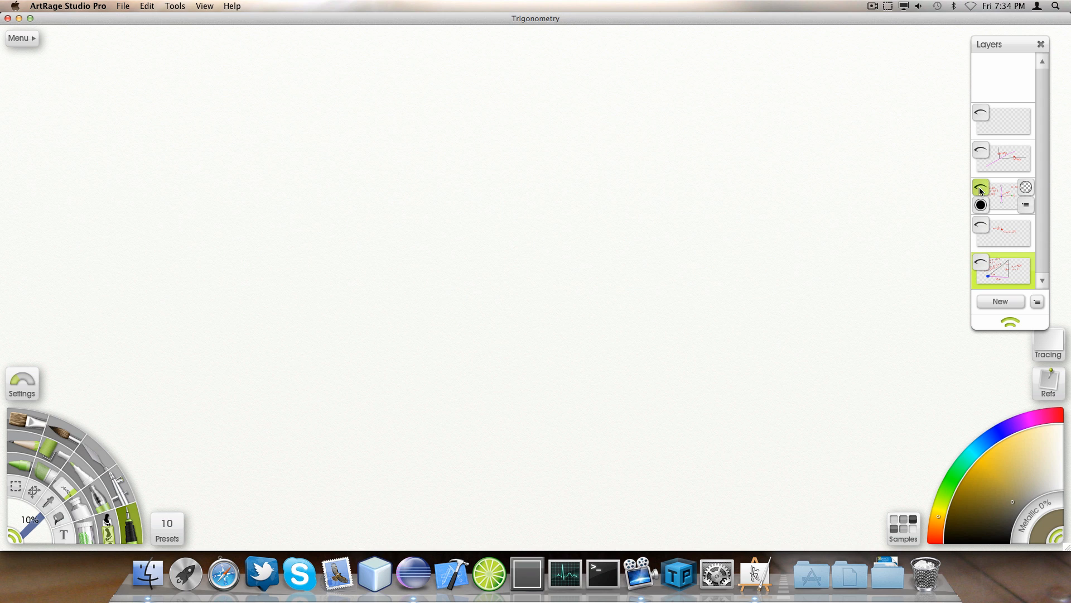
pyautogui.click(981, 188)
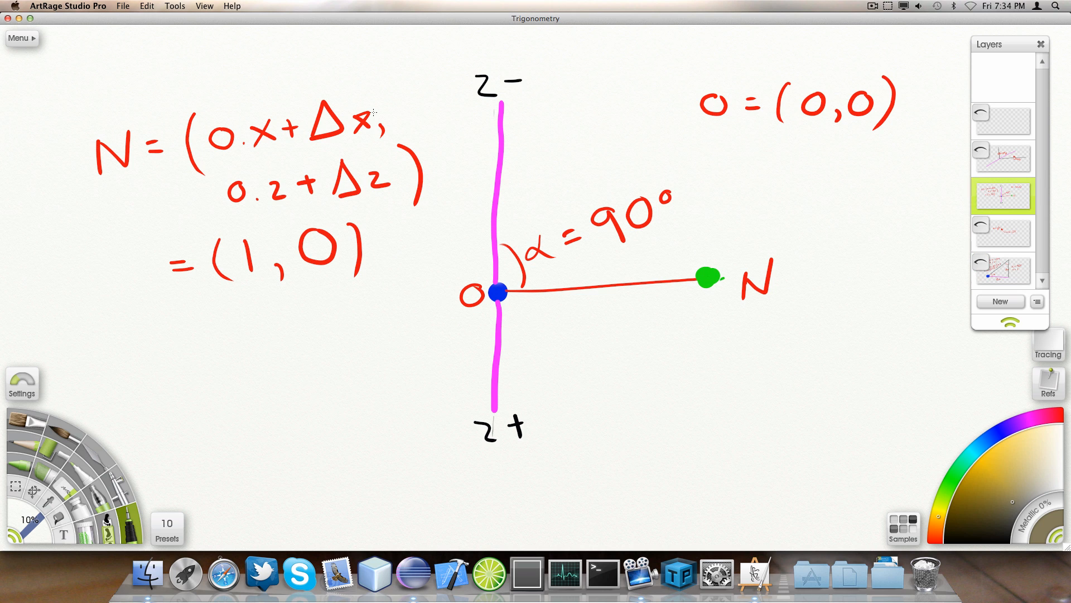
# Write 'Δy,' after Δx in the N formula, undoing stray boxes and a wavy line along the z axis
pyautogui.moveTo(414, 118)
pyautogui.mouseDown()
pyautogui.moveTo(466, 126)
pyautogui.moveTo(452, 157)
pyautogui.mouseUp()
pyautogui.moveTo(406, 90)
pyautogui.mouseDown()
pyautogui.moveTo(412, 138)
pyautogui.moveTo(474, 67)
pyautogui.moveTo(421, 133)
pyautogui.mouseUp()
pyautogui.press('super+z')
pyautogui.press('super+z')
pyautogui.press('super+z')
pyautogui.moveTo(479, 117); pyautogui.dragTo(481, 128)
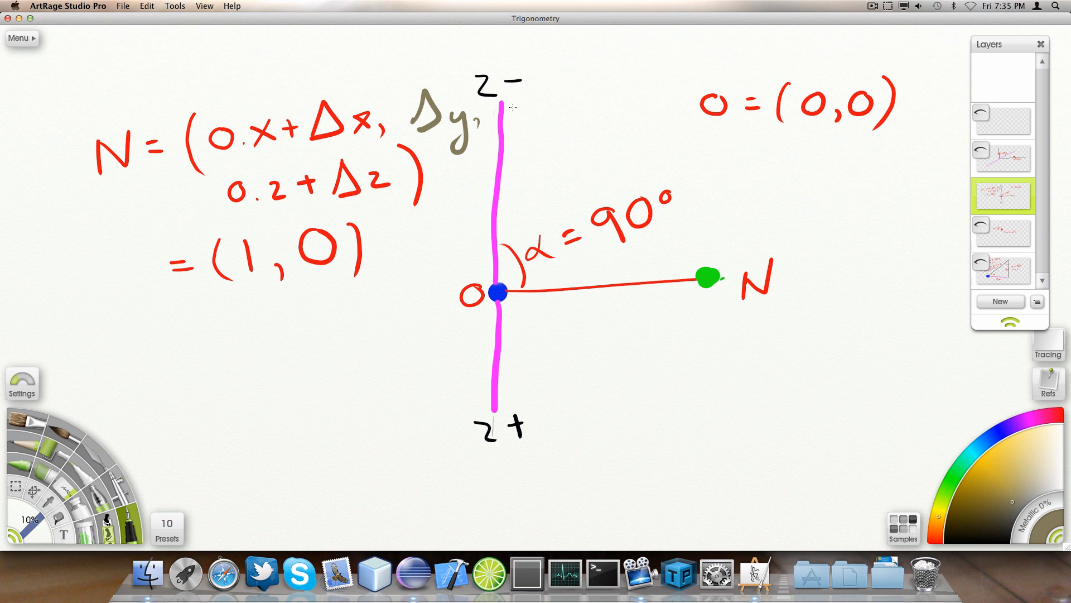
pyautogui.moveTo(507, 108)
pyautogui.mouseDown()
pyautogui.moveTo(486, 356)
pyautogui.moveTo(502, 410)
pyautogui.mouseUp()
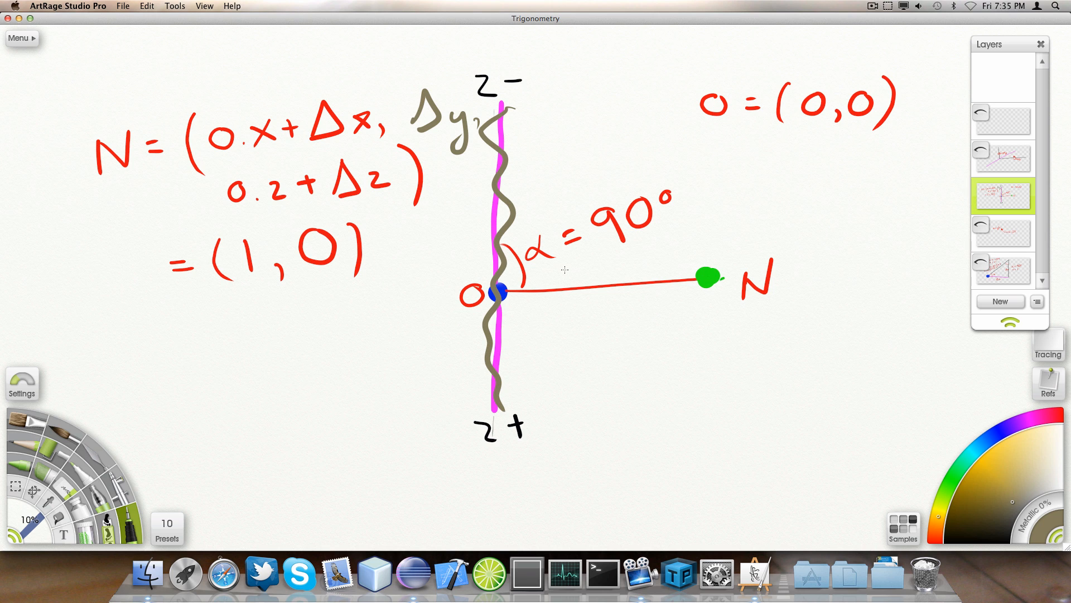
pyautogui.hotkey('ctrl', 'z')
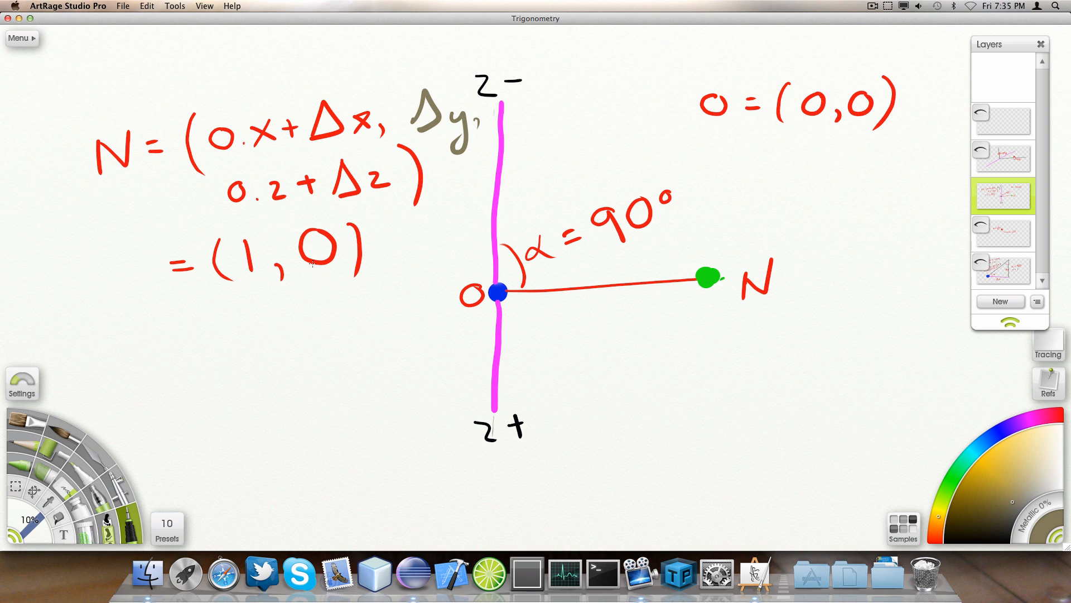
pyautogui.moveTo(173, 88)
pyautogui.mouseDown()
pyautogui.moveTo(356, 69)
pyautogui.moveTo(170, 88)
pyautogui.mouseUp()
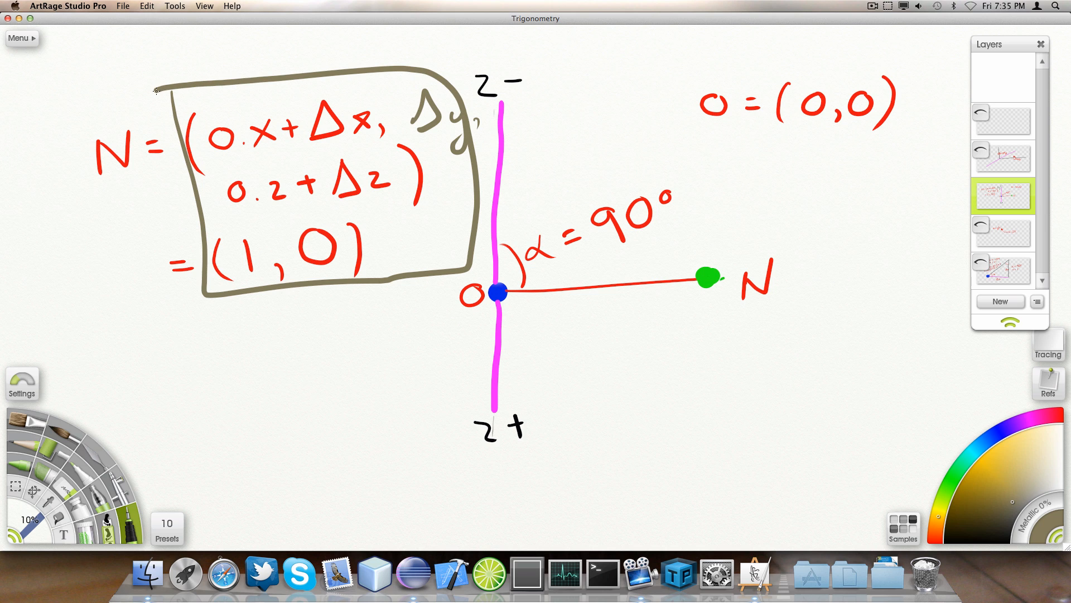
pyautogui.press('super+z')
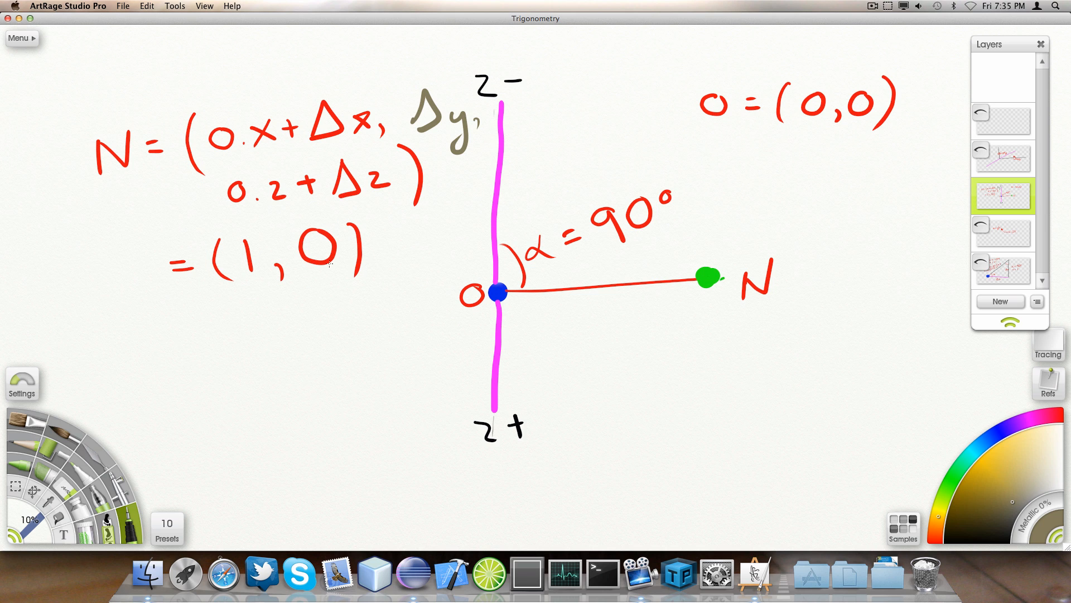
# Jot a delta symbol and '0,' below (1,0), undo a stray triangle, and return to the MineFront code
pyautogui.moveTo(300, 292); pyautogui.dragTo(278, 367)
pyautogui.moveTo(302, 287); pyautogui.dragTo(281, 326)
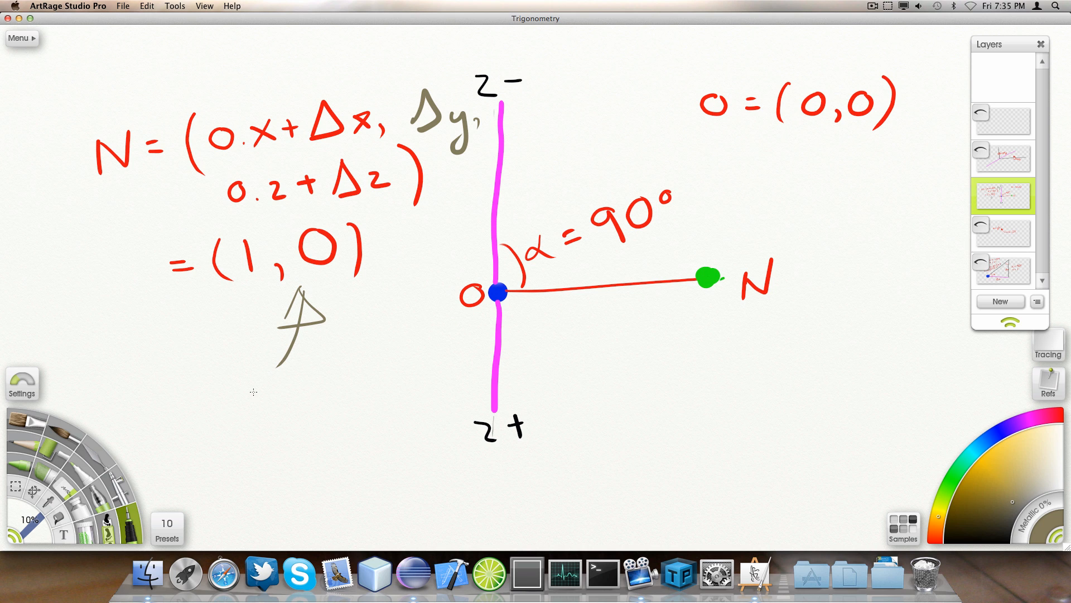
pyautogui.moveTo(253, 392); pyautogui.dragTo(259, 439)
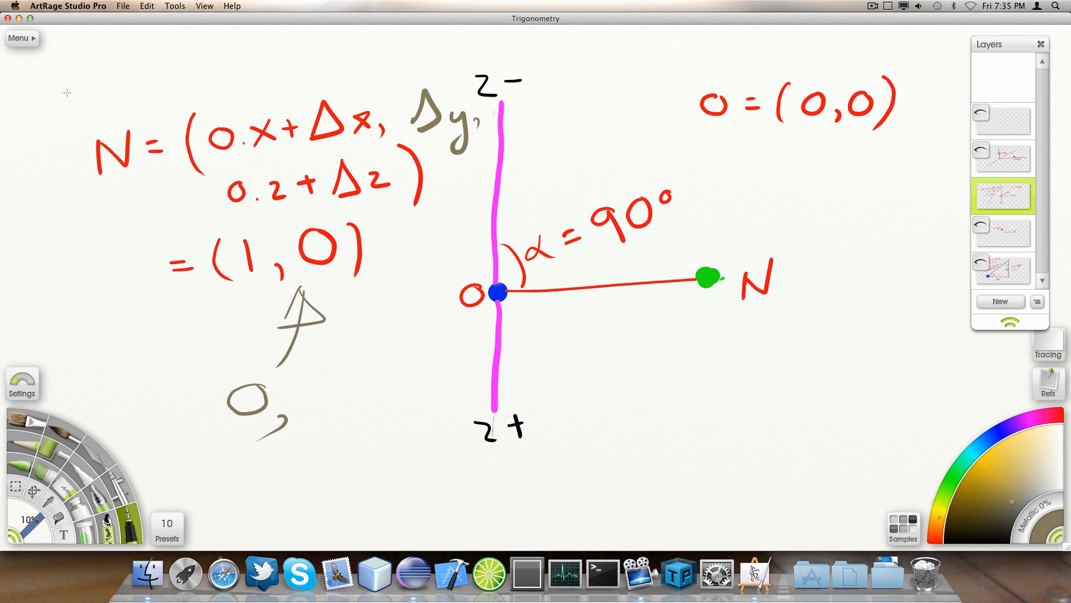
pyautogui.moveTo(69, 92)
pyautogui.mouseDown()
pyautogui.moveTo(42, 159)
pyautogui.moveTo(141, 233)
pyautogui.moveTo(52, 197)
pyautogui.mouseUp()
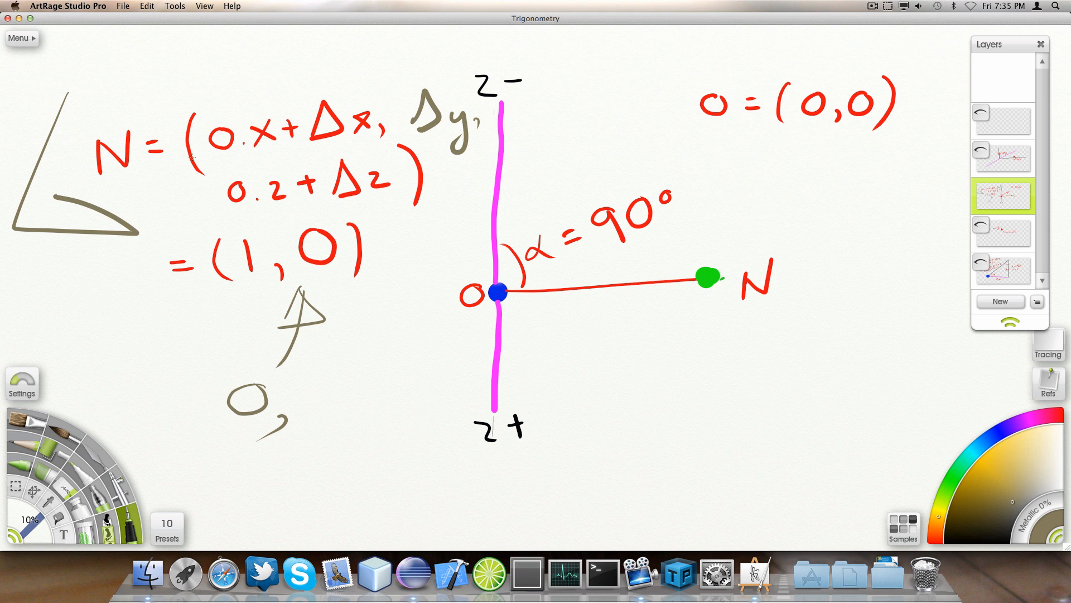
pyautogui.press('super+z')
pyautogui.click(413, 574)
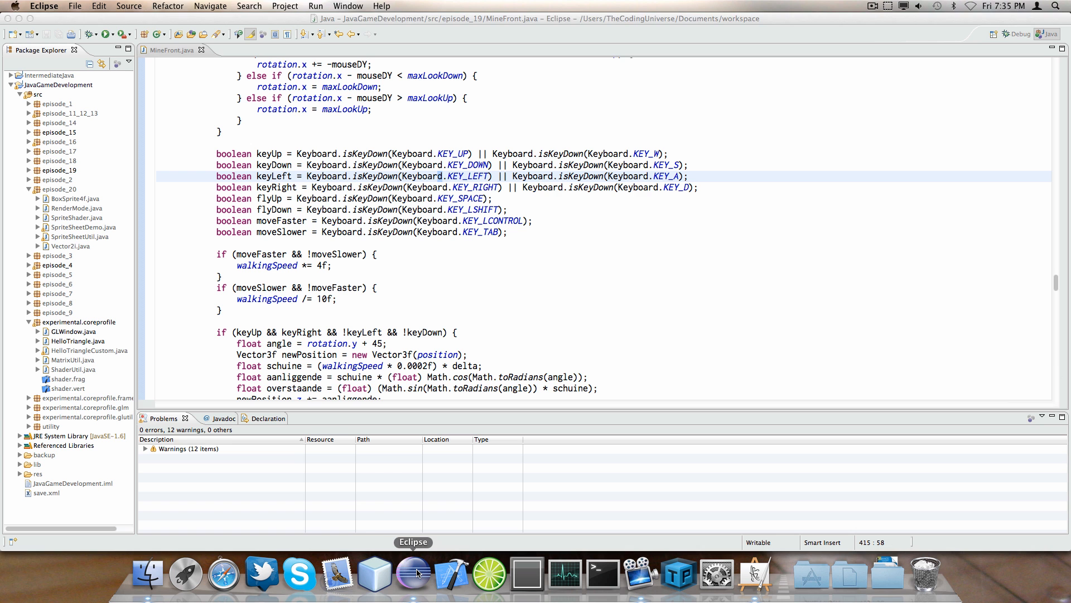
pyautogui.click(106, 35)
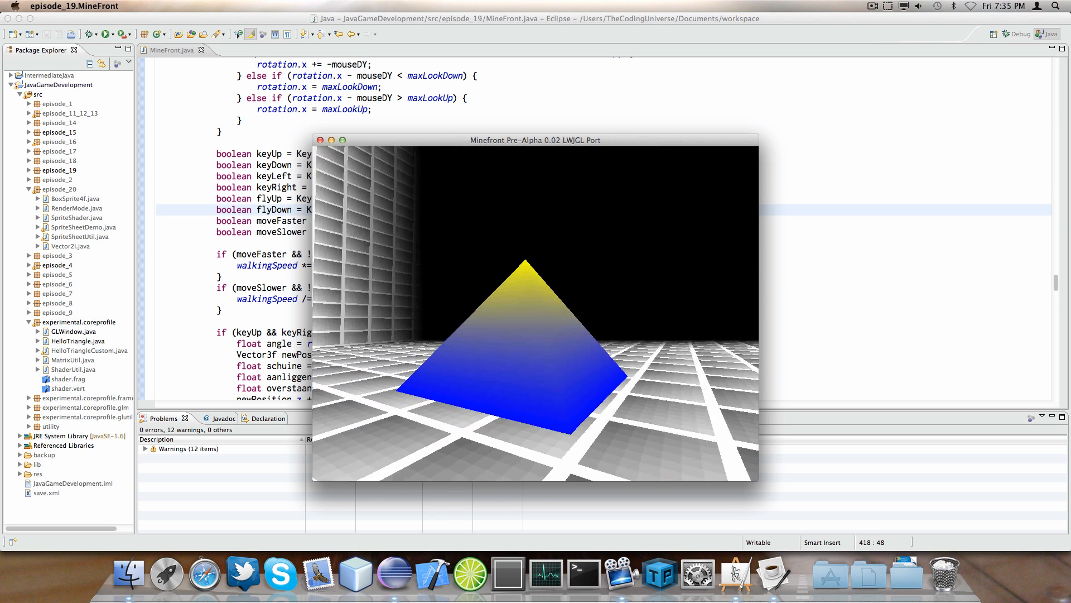
pyautogui.press('Escape')
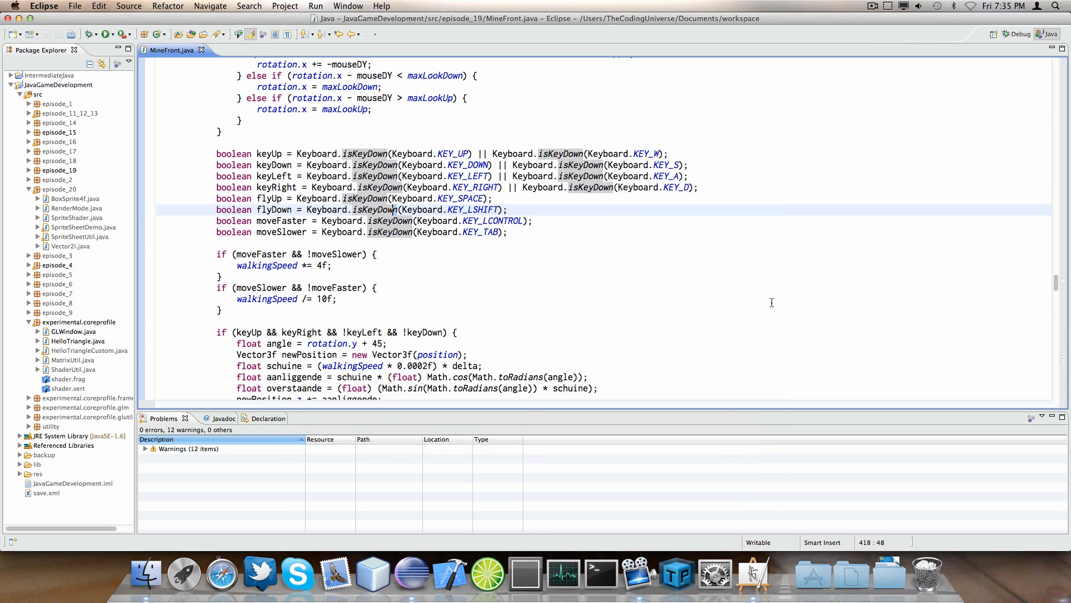
pyautogui.click(693, 334)
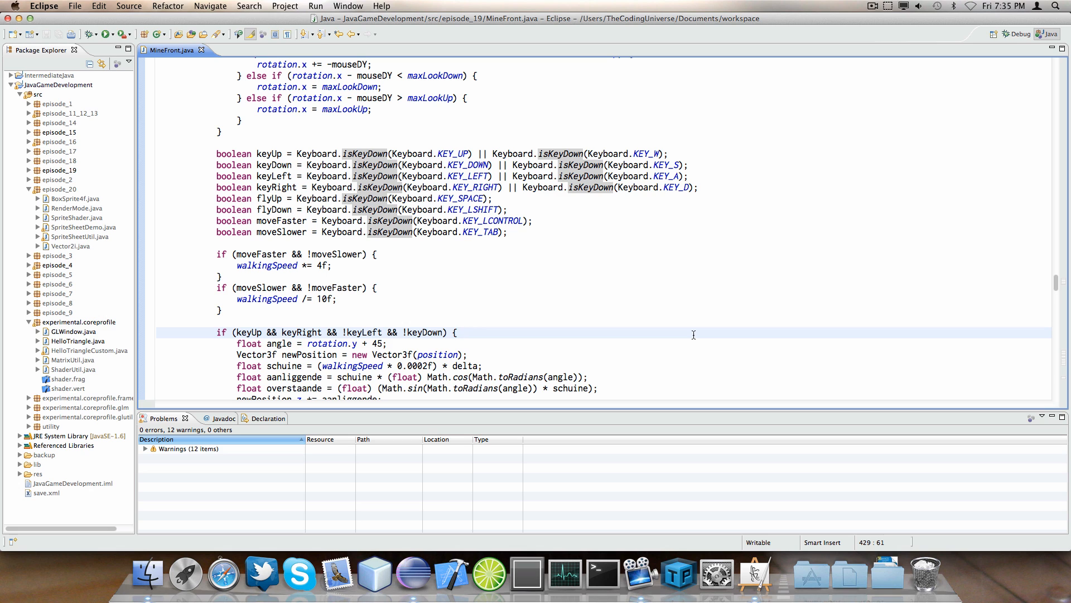
pyautogui.press('Down')
pyautogui.press('Down')
pyautogui.press('Down')
pyautogui.press('Down')
pyautogui.press('Down')
pyautogui.press('Down')
pyautogui.press('Down')
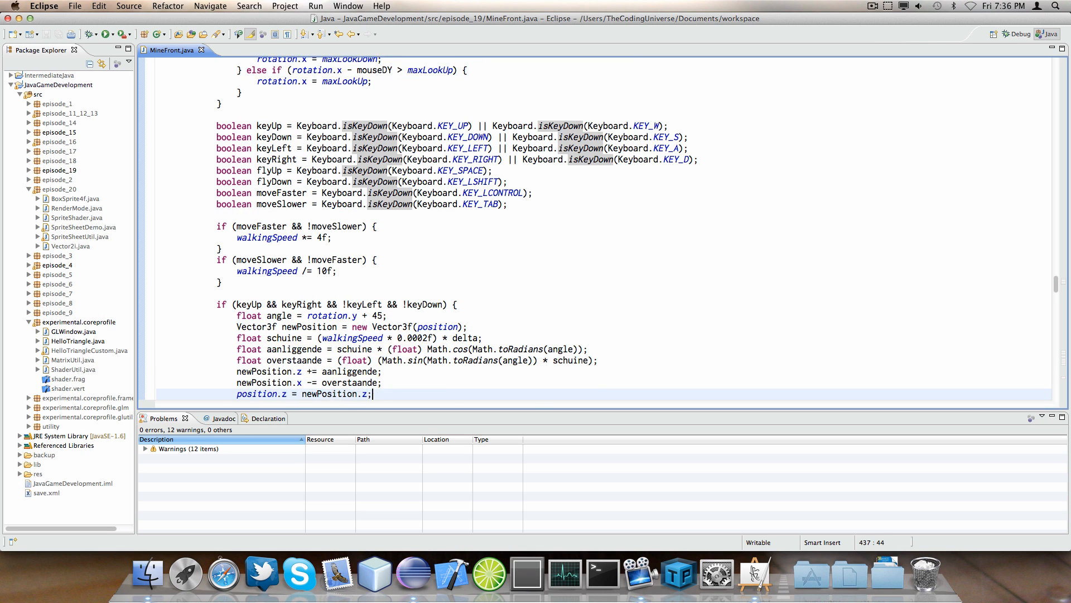
pyautogui.press('Down')
pyautogui.press('Down')
pyautogui.press('Down')
pyautogui.press('Down')
pyautogui.press('Up')
pyautogui.press('Up')
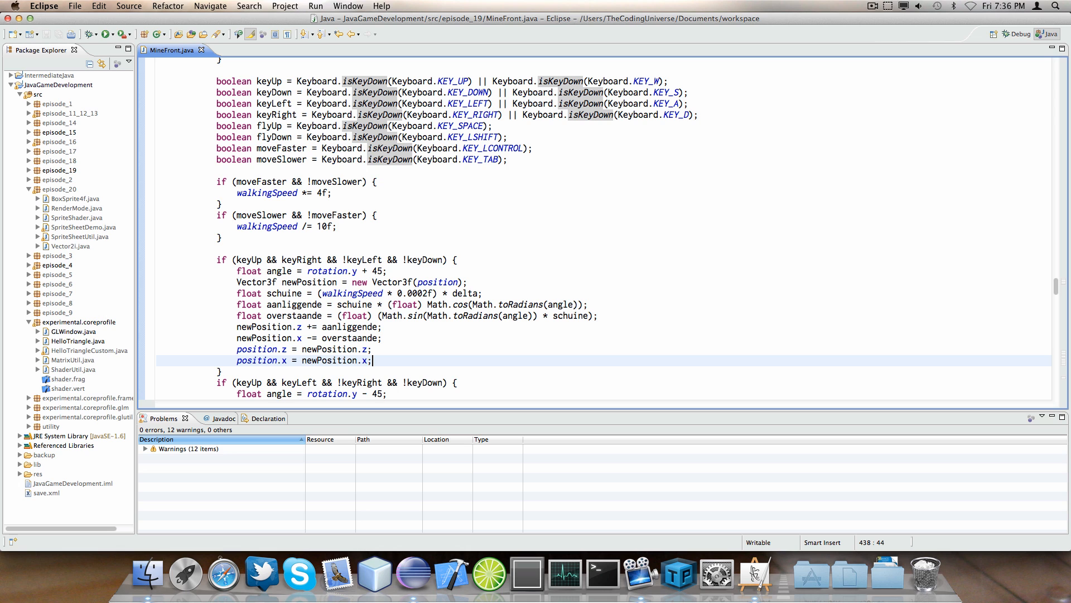
pyautogui.click(211, 81)
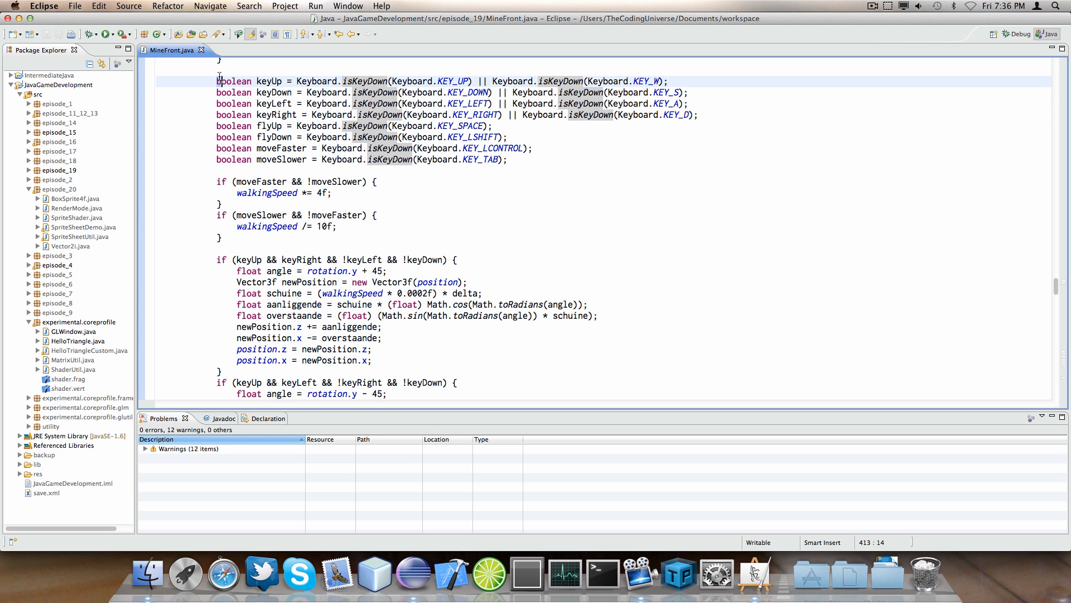
pyautogui.moveTo(212, 81); pyautogui.dragTo(522, 157)
pyautogui.click(523, 159)
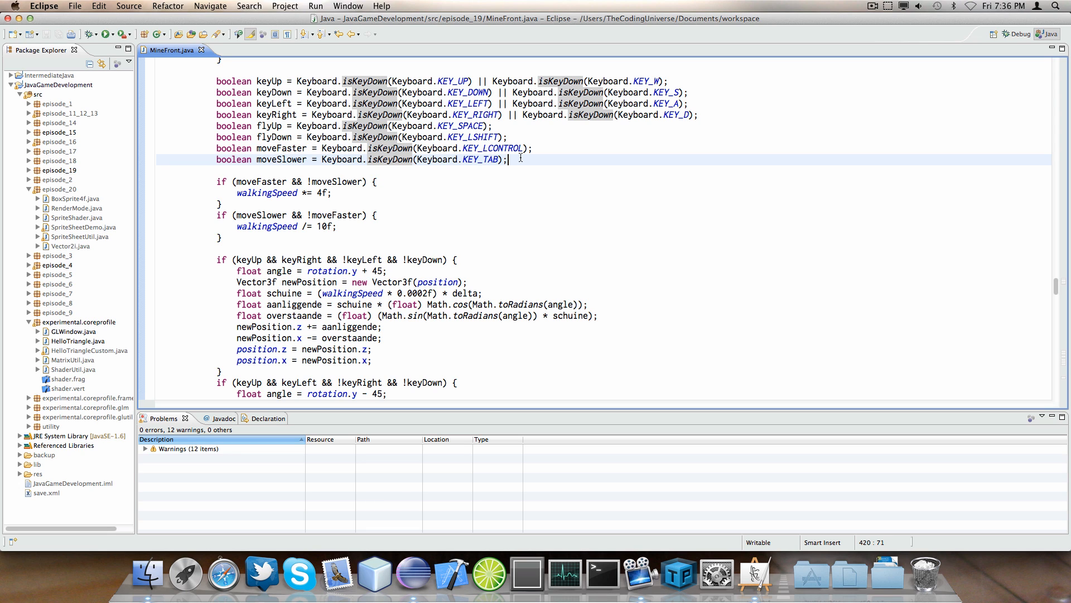
pyautogui.click(508, 149)
pyautogui.press('Up')
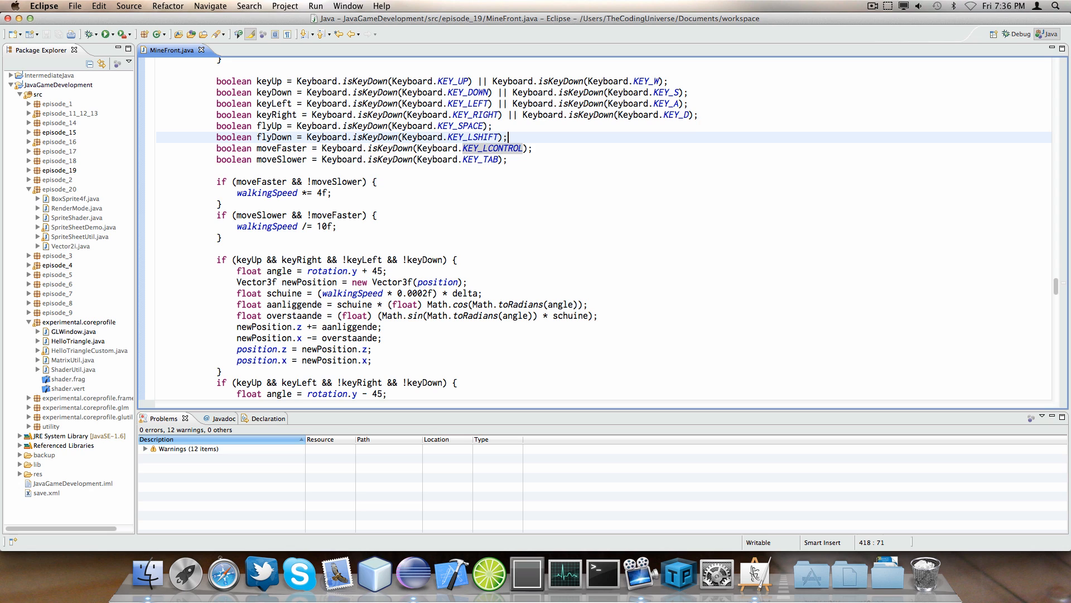
pyautogui.press('Up')
pyautogui.press('Up')
pyautogui.press('Up')
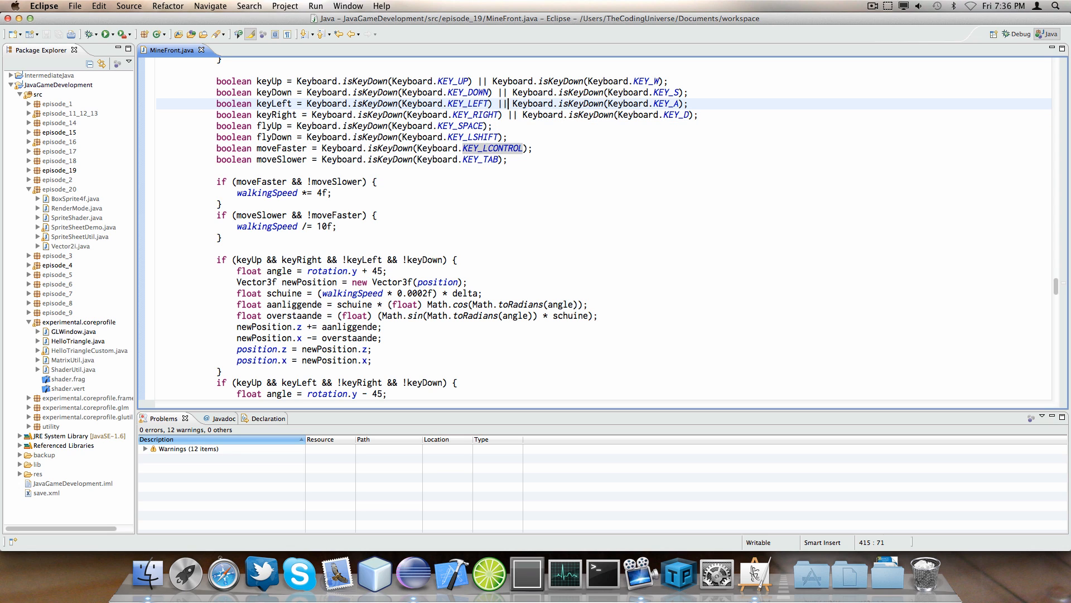
pyautogui.press('Up')
pyautogui.press('Up')
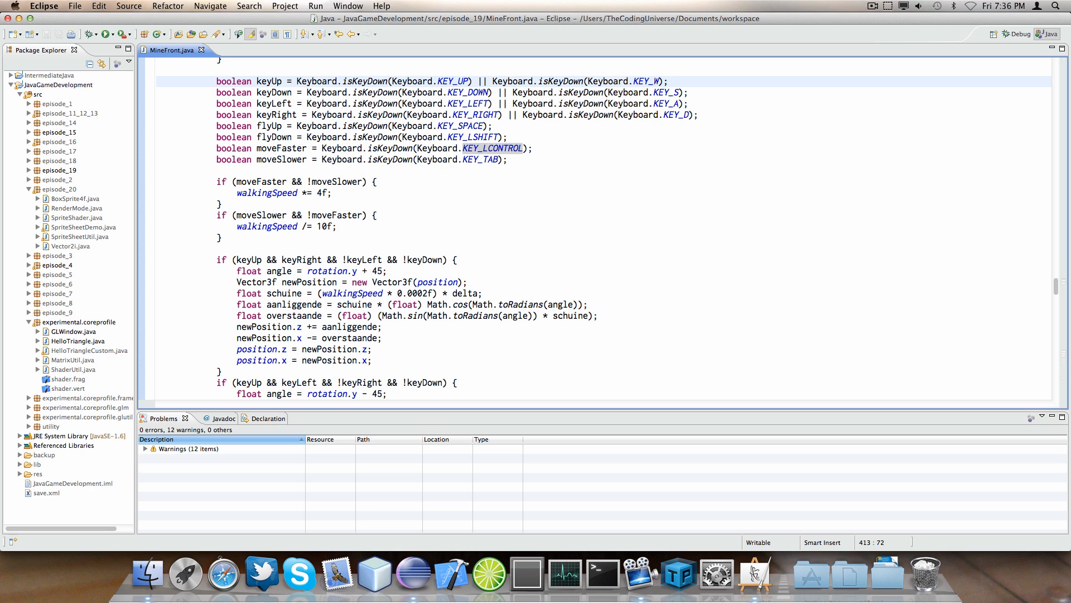
pyautogui.press('Down')
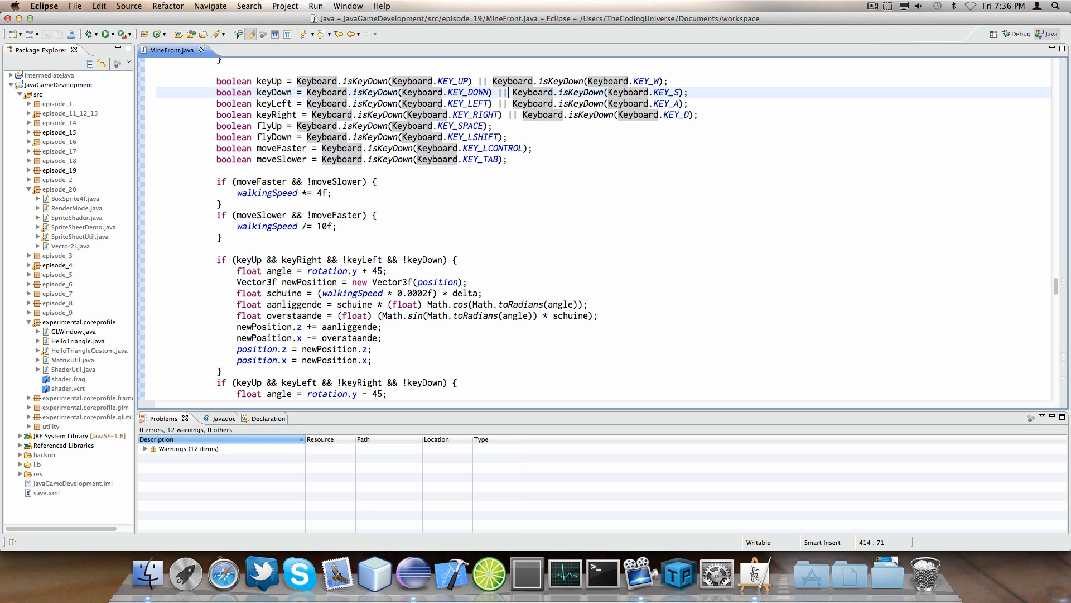
pyautogui.click(377, 182)
pyautogui.moveTo(216, 92); pyautogui.dragTo(297, 82)
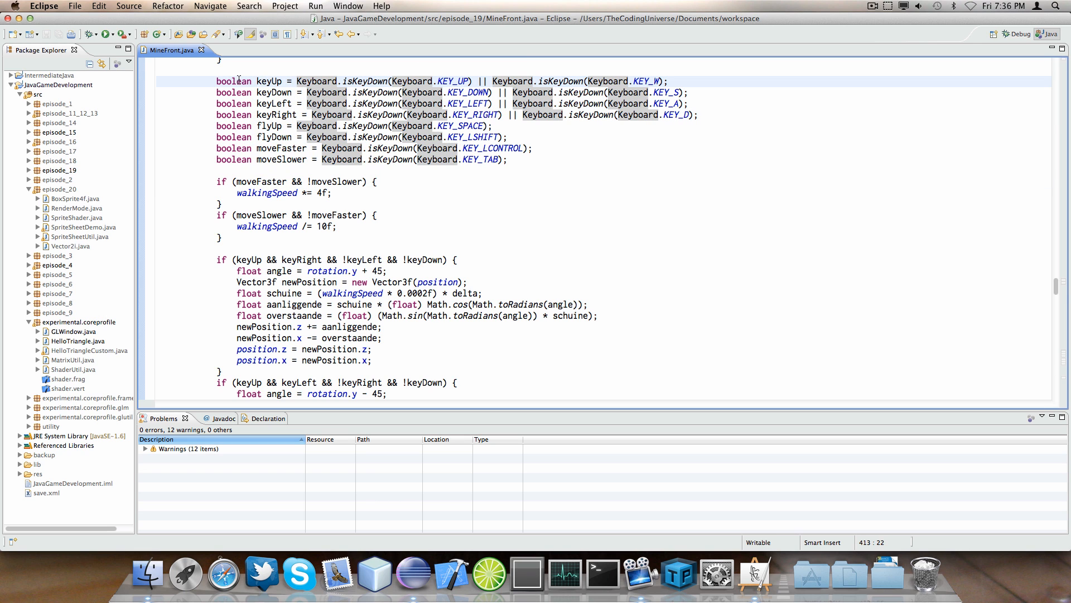
pyautogui.moveTo(220, 67)
pyautogui.mouseDown()
pyautogui.moveTo(294, 104)
pyautogui.moveTo(507, 159)
pyautogui.mouseUp()
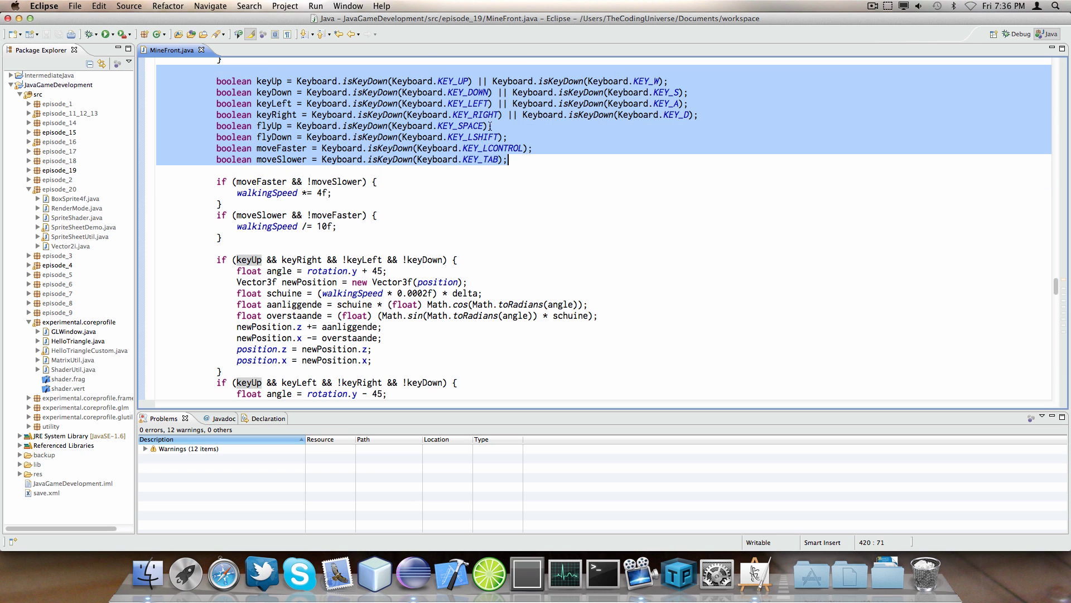
pyautogui.click(271, 81)
pyautogui.press('Down')
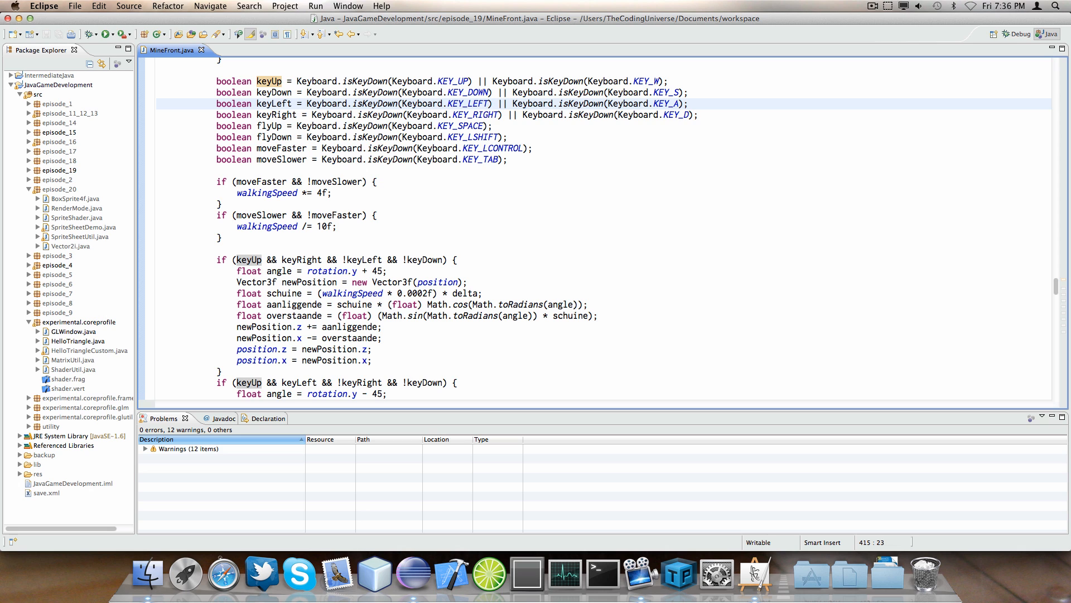
pyautogui.press('Down')
pyautogui.press('Down')
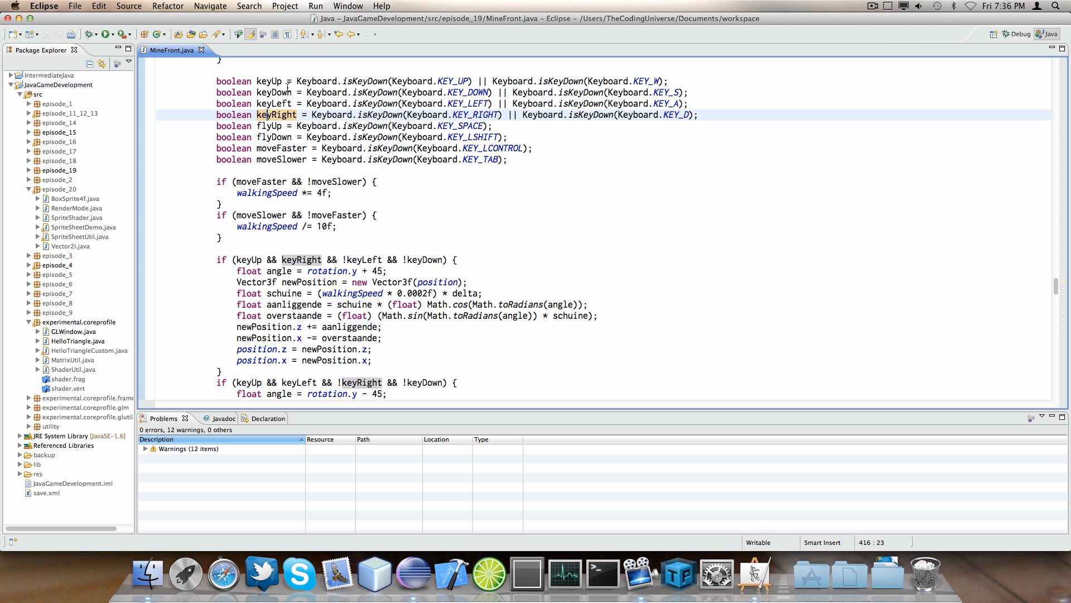
pyautogui.moveTo(296, 81); pyautogui.dragTo(712, 96)
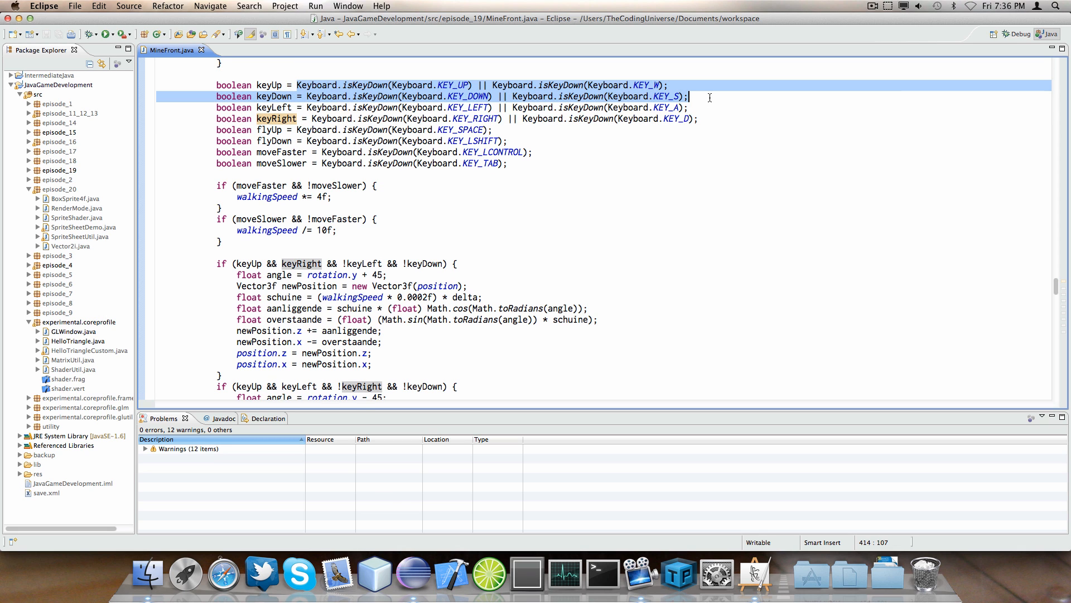
pyautogui.click(680, 75)
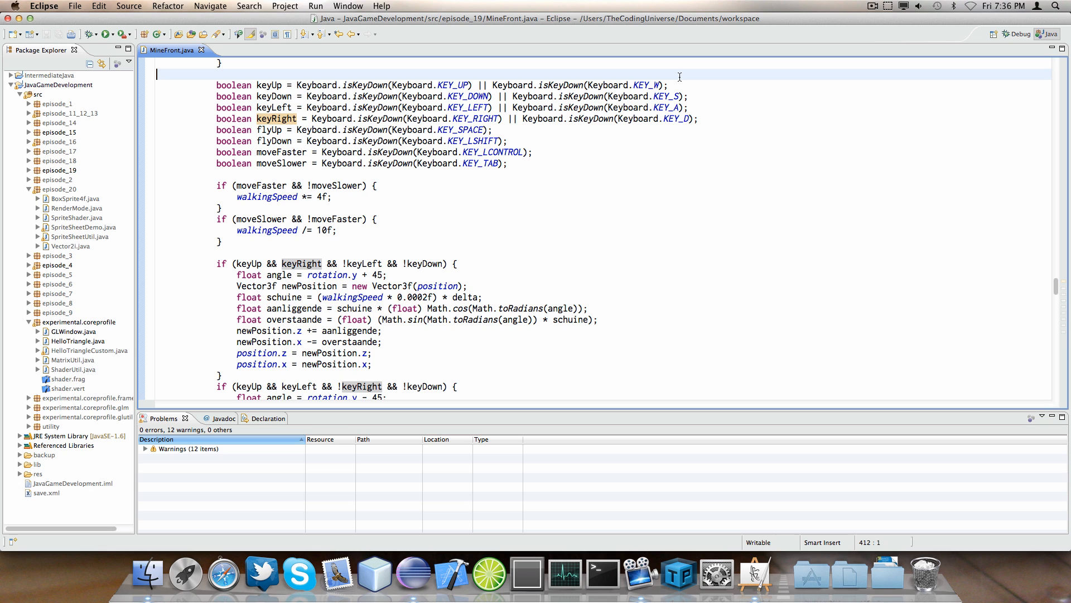
pyautogui.press('Down')
pyautogui.press('Down')
pyautogui.press('Down')
pyautogui.press('Down')
pyautogui.press('Down')
pyautogui.press('Down')
pyautogui.press('Down')
pyautogui.press('Down')
pyautogui.press('Down')
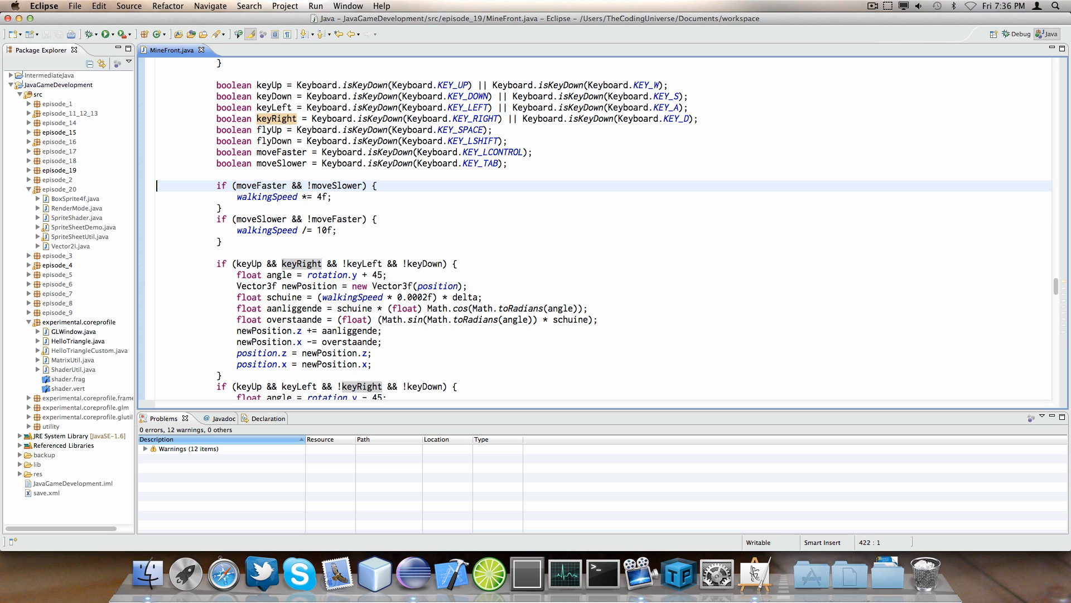
pyautogui.press('Down')
pyautogui.press('Down')
pyautogui.press('Down')
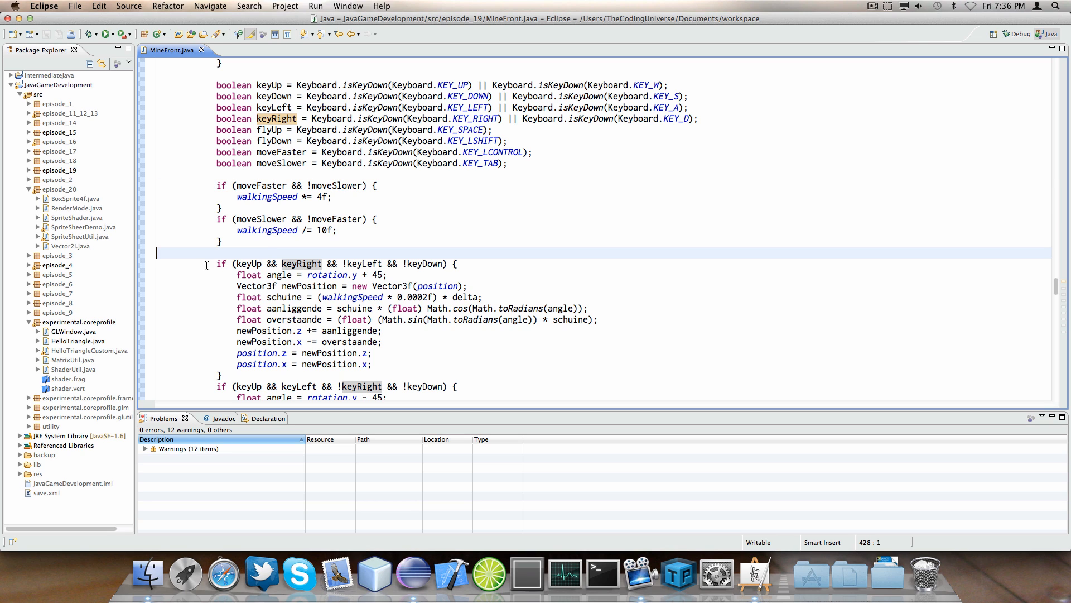
pyautogui.moveTo(216, 263); pyautogui.dragTo(326, 263)
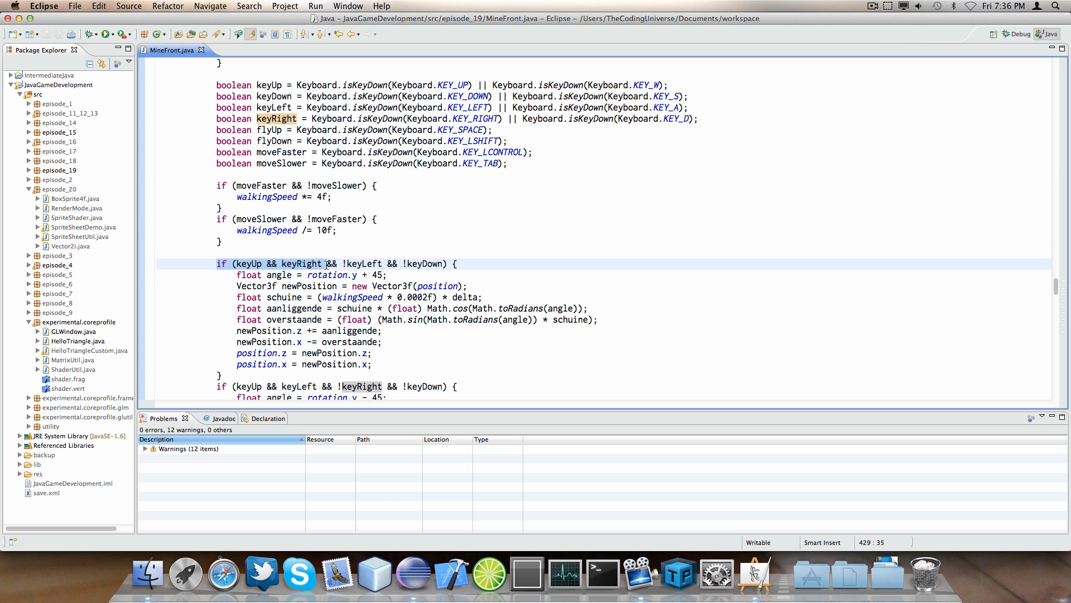
pyautogui.click(300, 263)
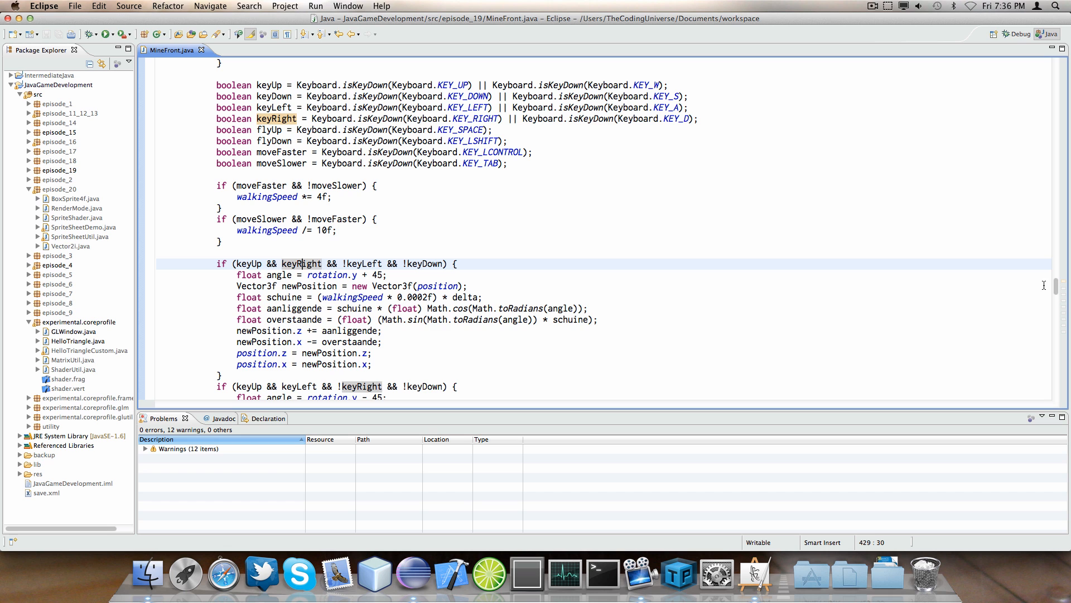
pyautogui.scroll(-8, 1054, 288)
pyautogui.scroll(-6, 1054, 289)
pyautogui.scroll(-8, 1030, 293)
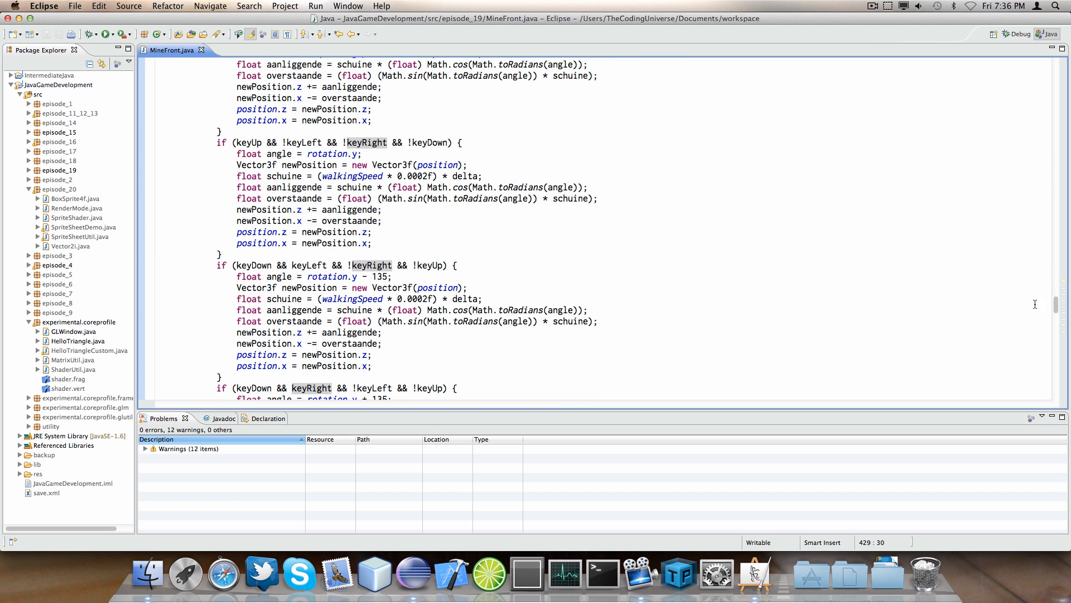
pyautogui.click(452, 143)
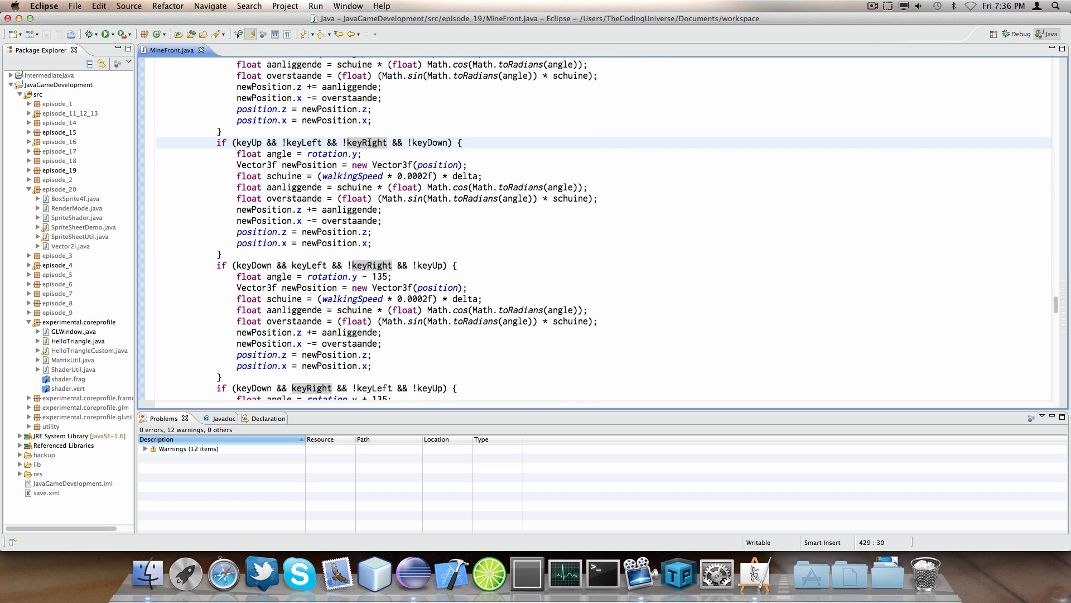
pyautogui.doubleClick(435, 143)
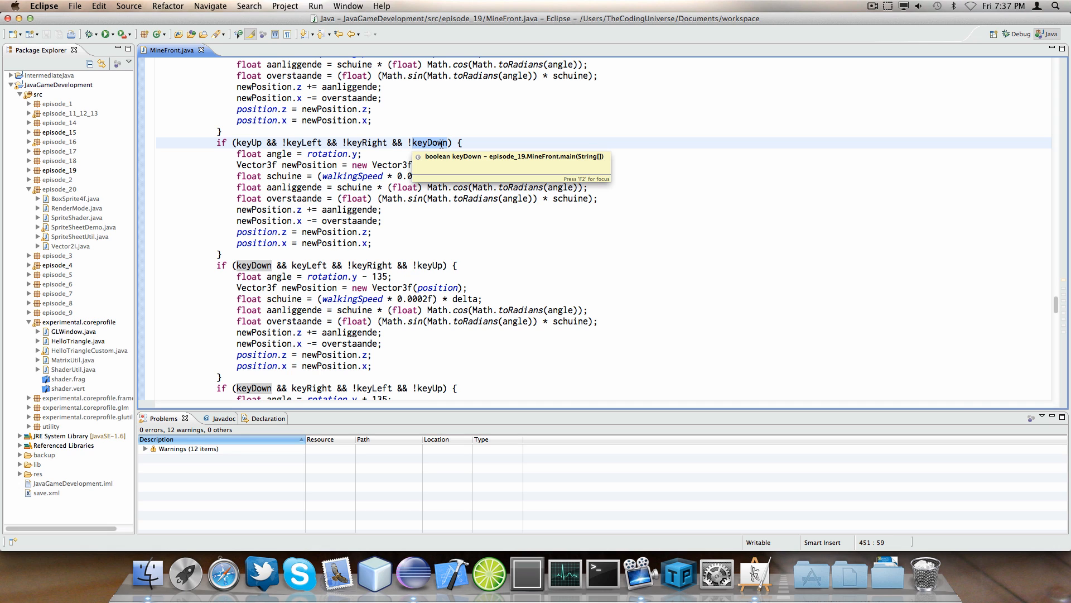
pyautogui.press('Down')
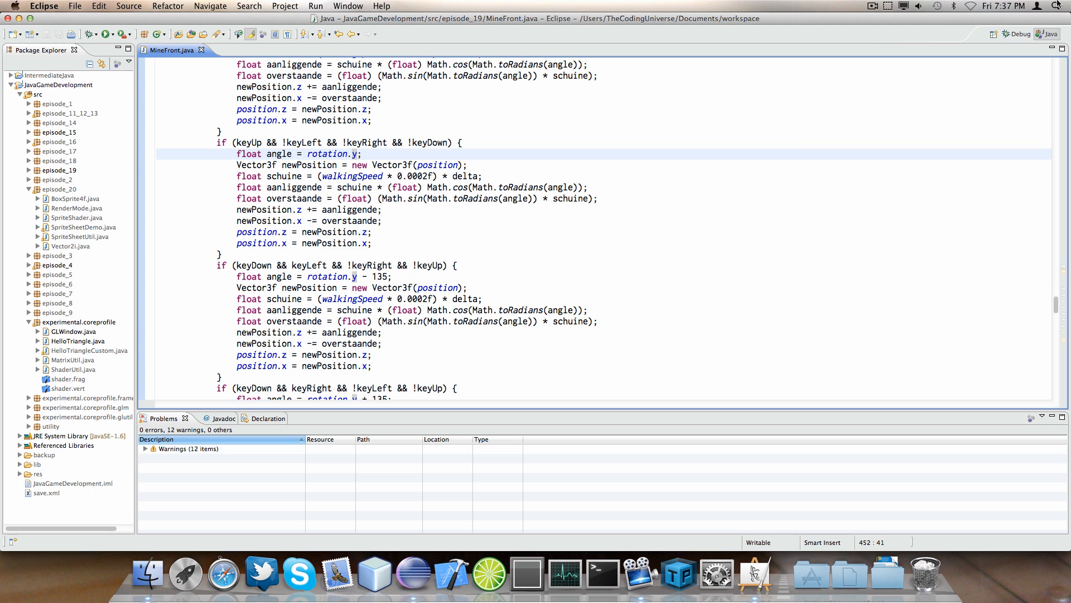
pyautogui.click(276, 143)
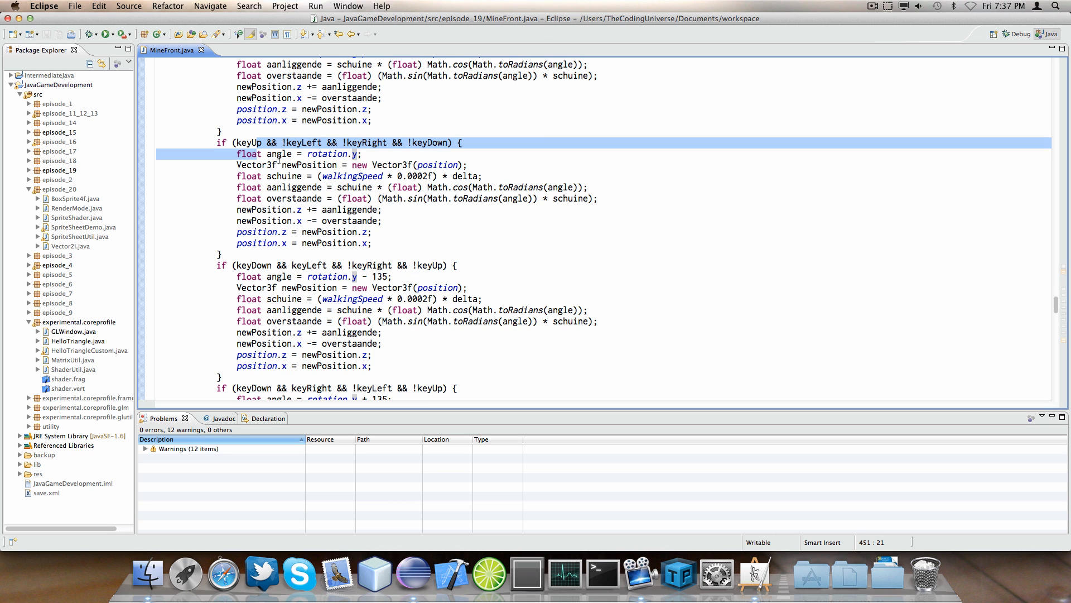
pyautogui.click(277, 156)
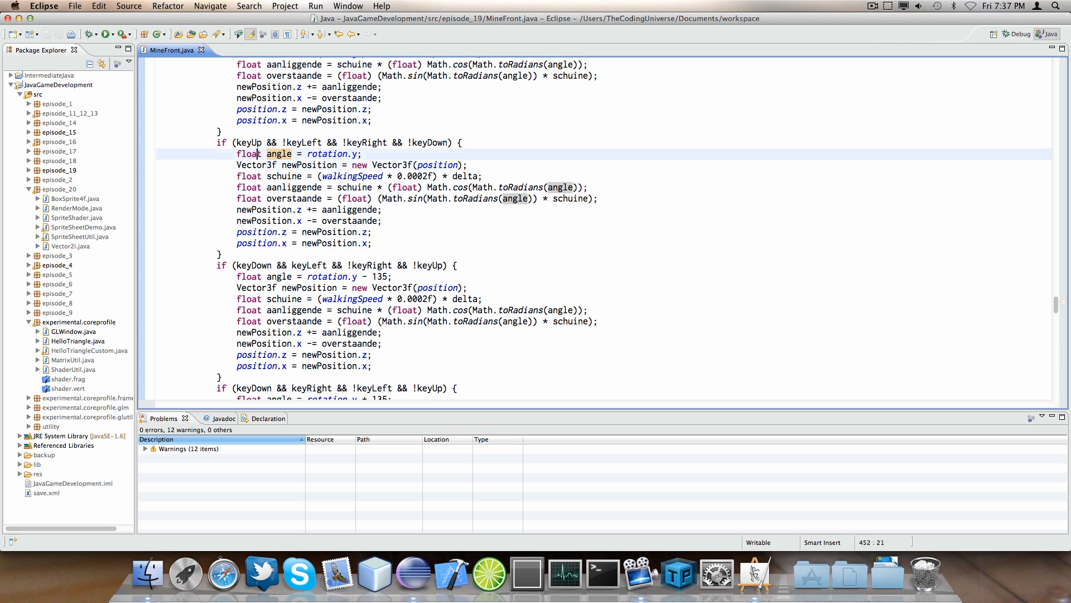
pyautogui.press('Down')
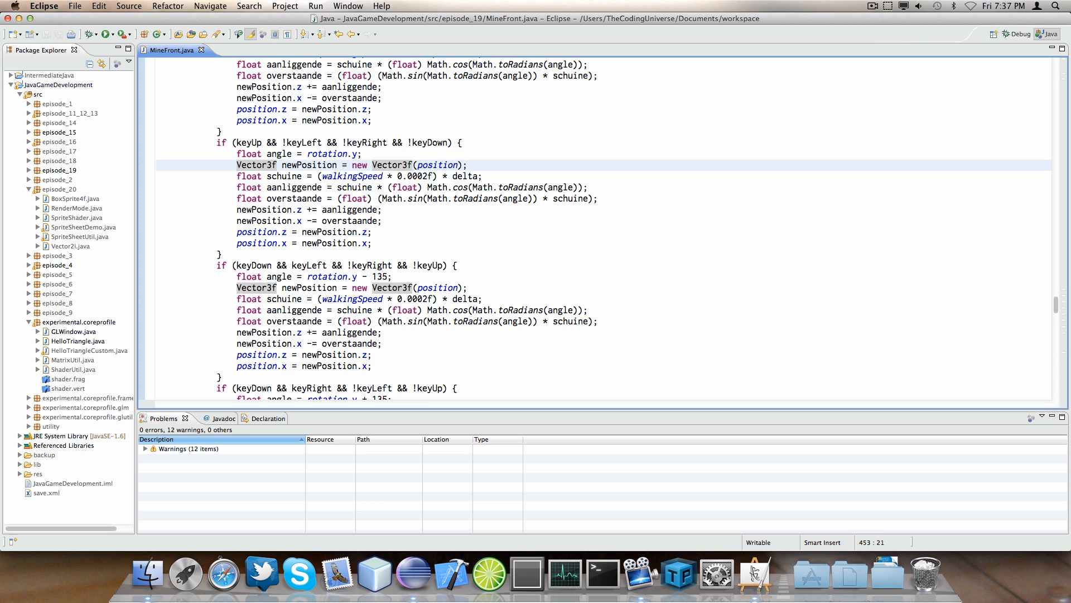
pyautogui.click(282, 178)
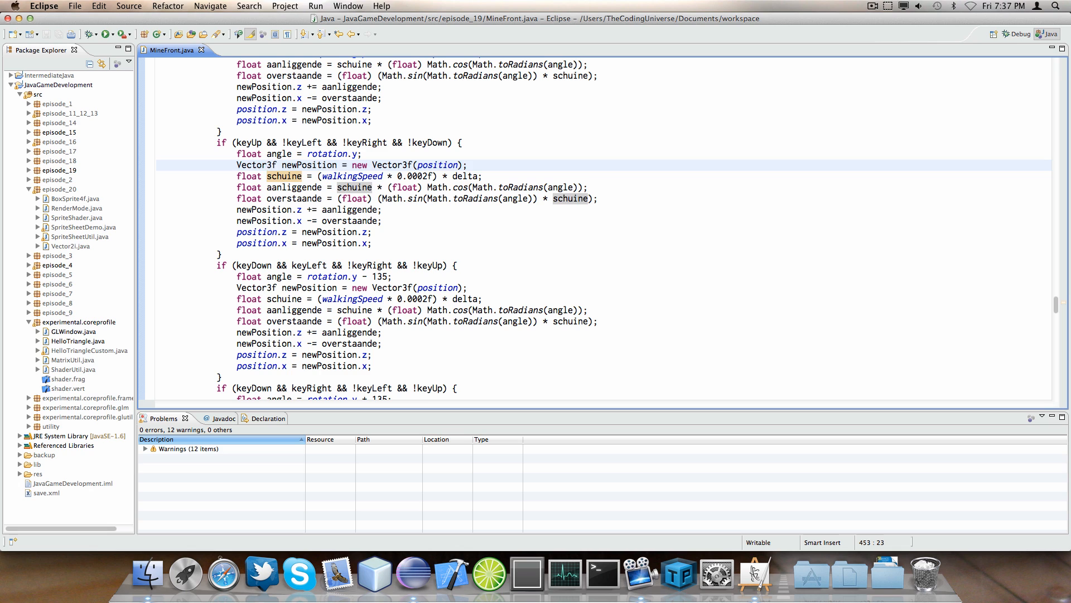
pyautogui.press('Left')
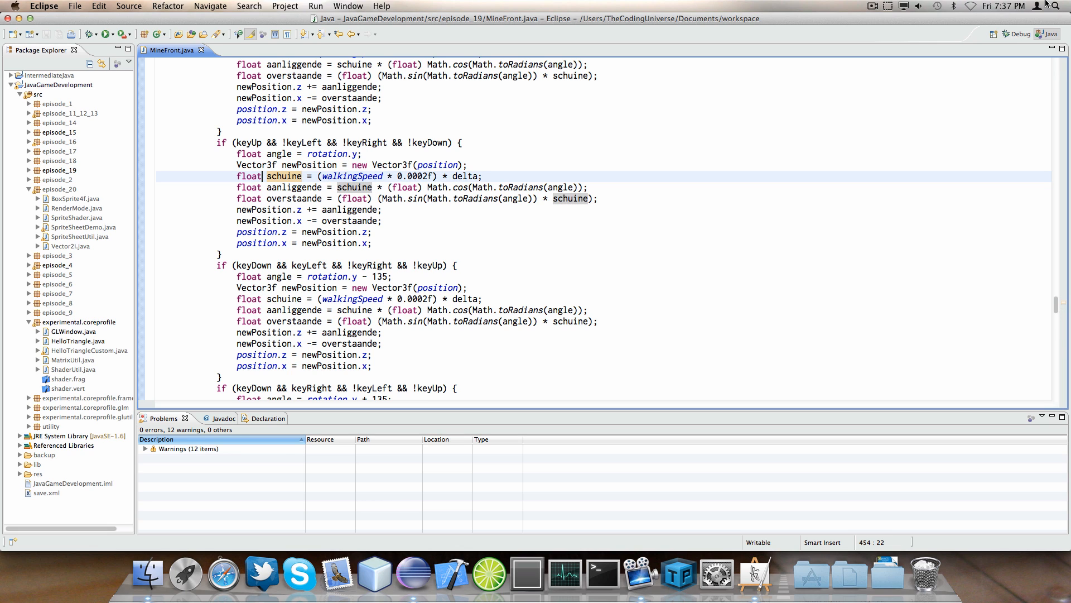
pyautogui.click(357, 177)
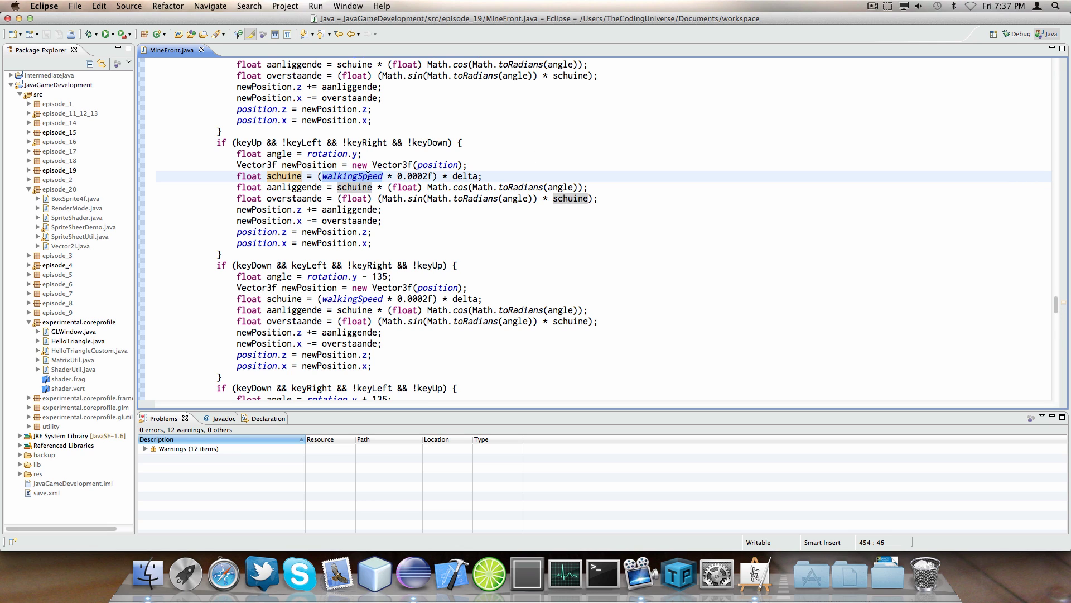
pyautogui.doubleClick(420, 176)
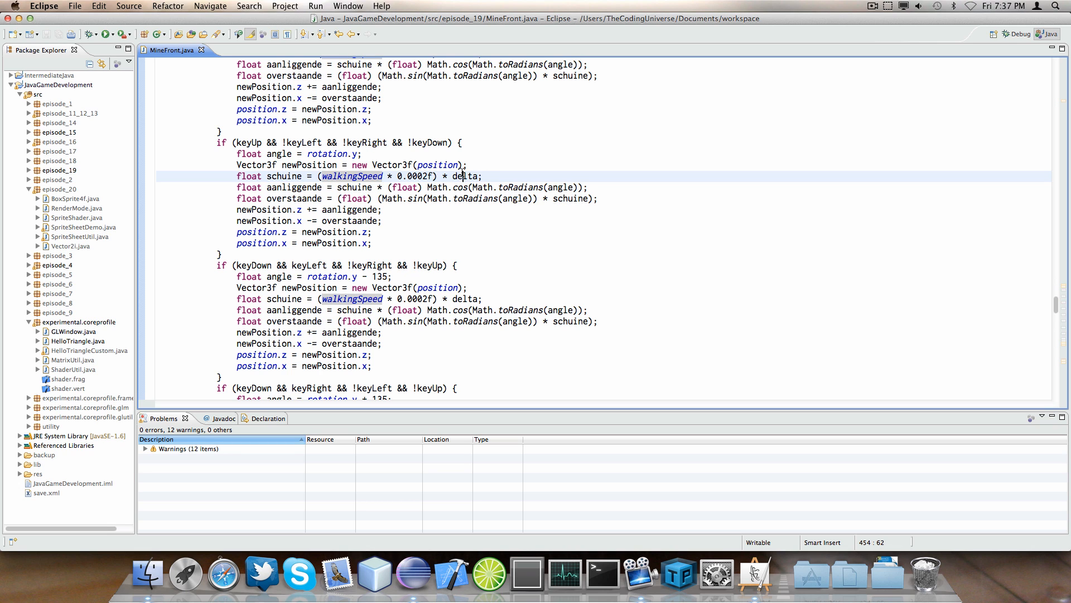
pyautogui.doubleClick(465, 176)
pyautogui.moveTo(484, 176); pyautogui.dragTo(239, 187)
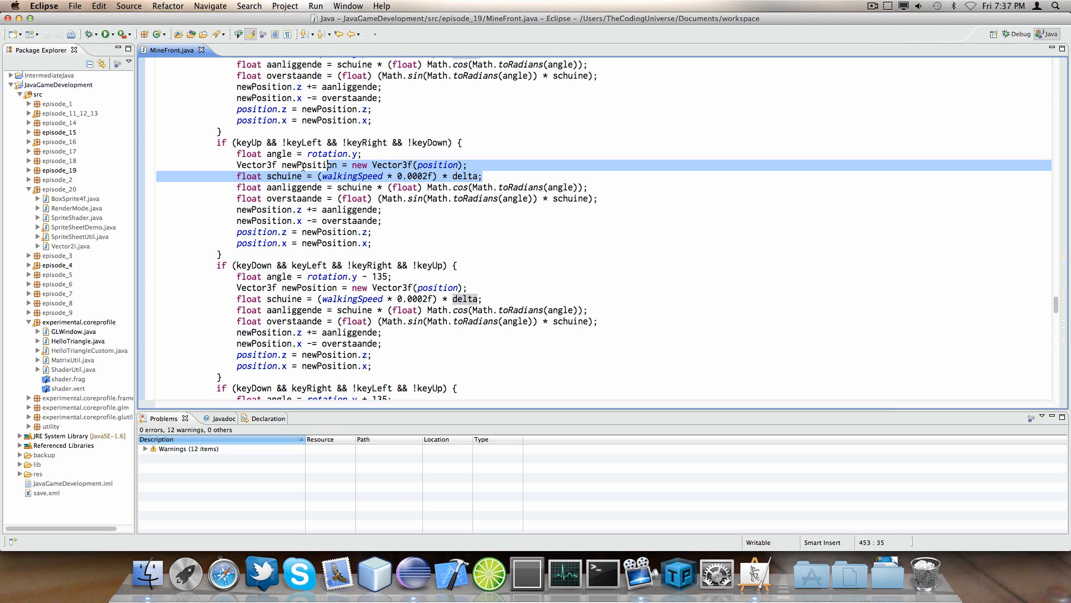
pyautogui.doubleClick(419, 176)
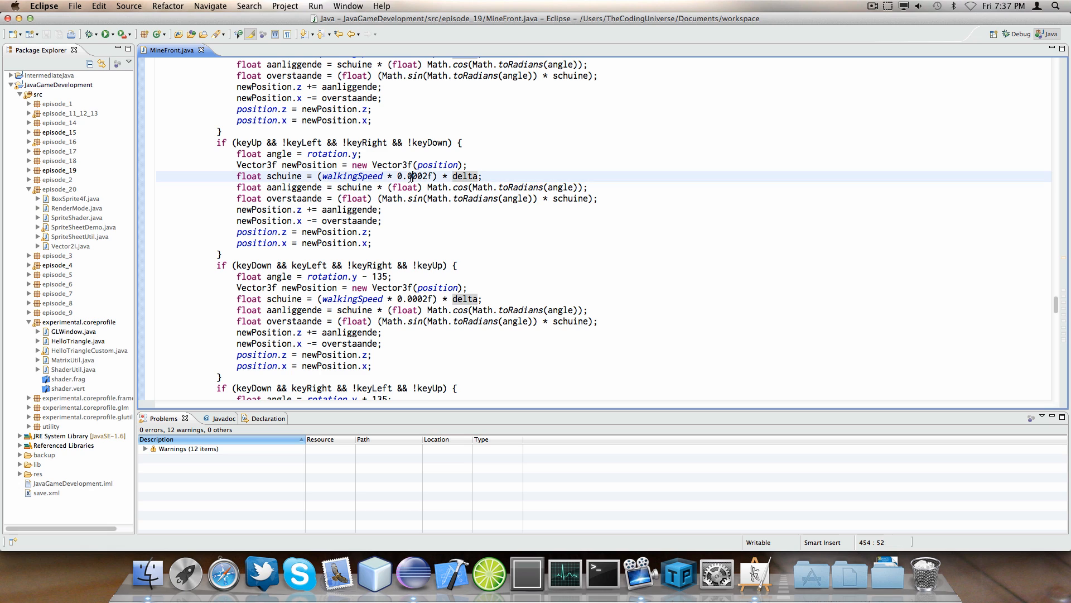
pyautogui.click(410, 176)
pyautogui.hotkey('alt', 'Right')
# Step through the aanliggende cosine line and the sine line to review the schuine and angle terms
pyautogui.press('Down')
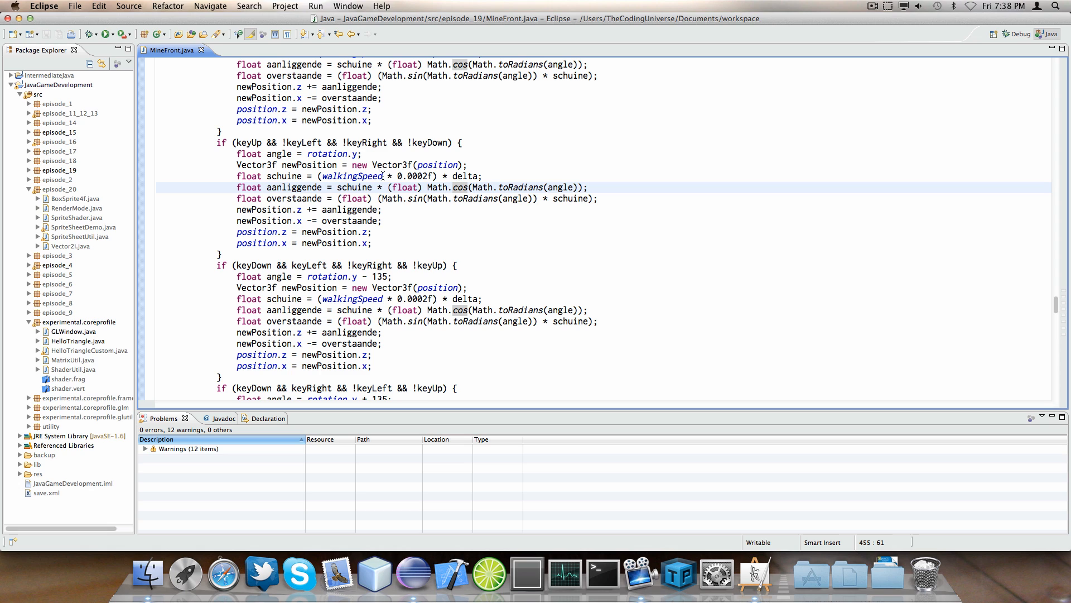
pyautogui.doubleClick(303, 188)
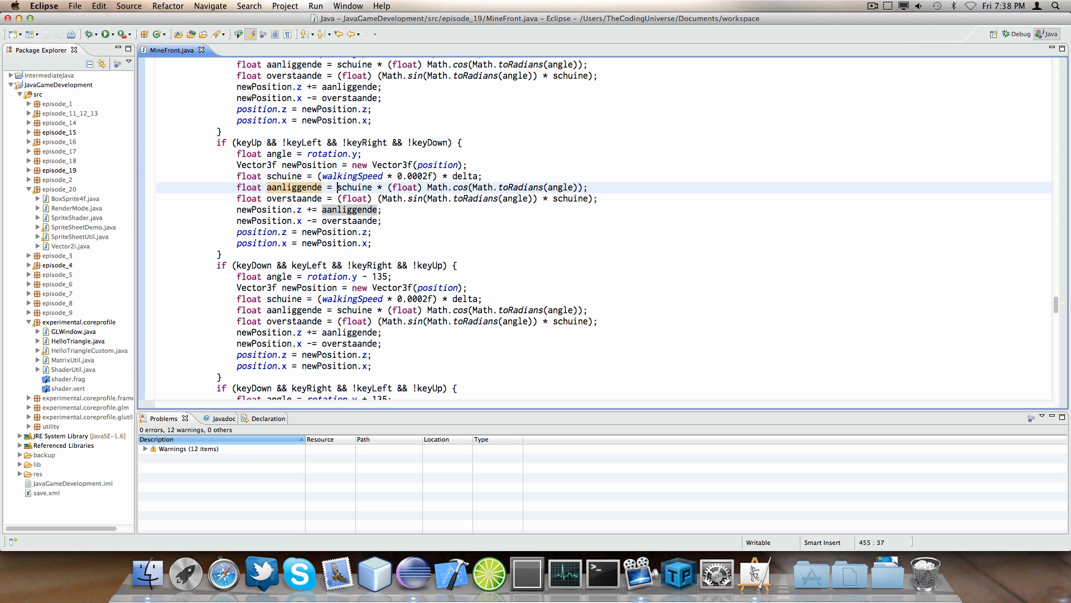
pyautogui.press('Left')
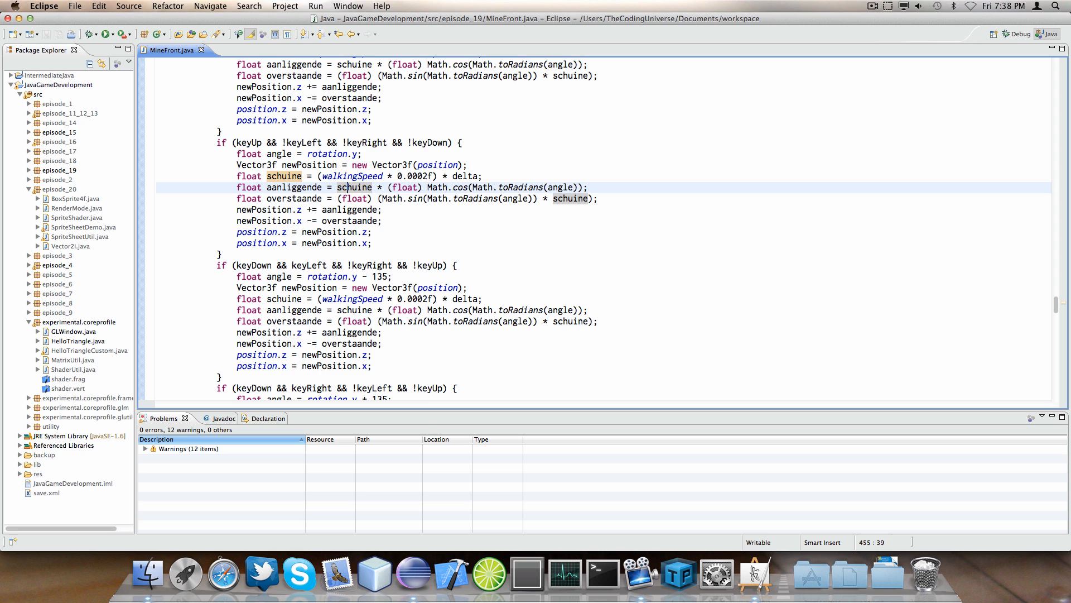
pyautogui.hotkey('alt', 'Right')
pyautogui.hotkey('alt', 'Right')
pyautogui.hotkey('alt', 'Right')
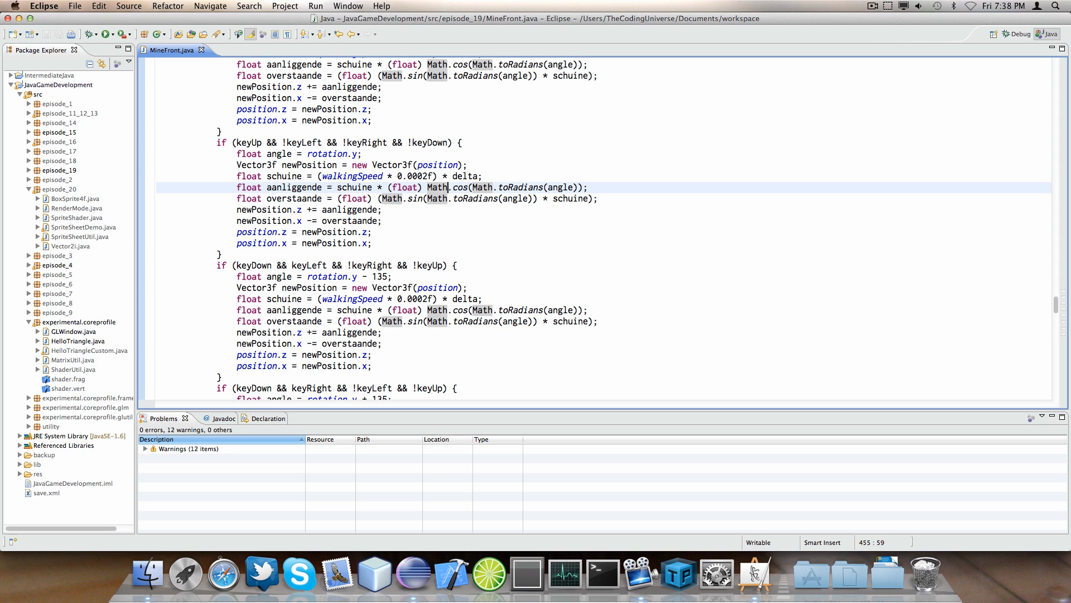
pyautogui.hotkey('alt', 'Right')
pyautogui.hotkey('alt', 'Right')
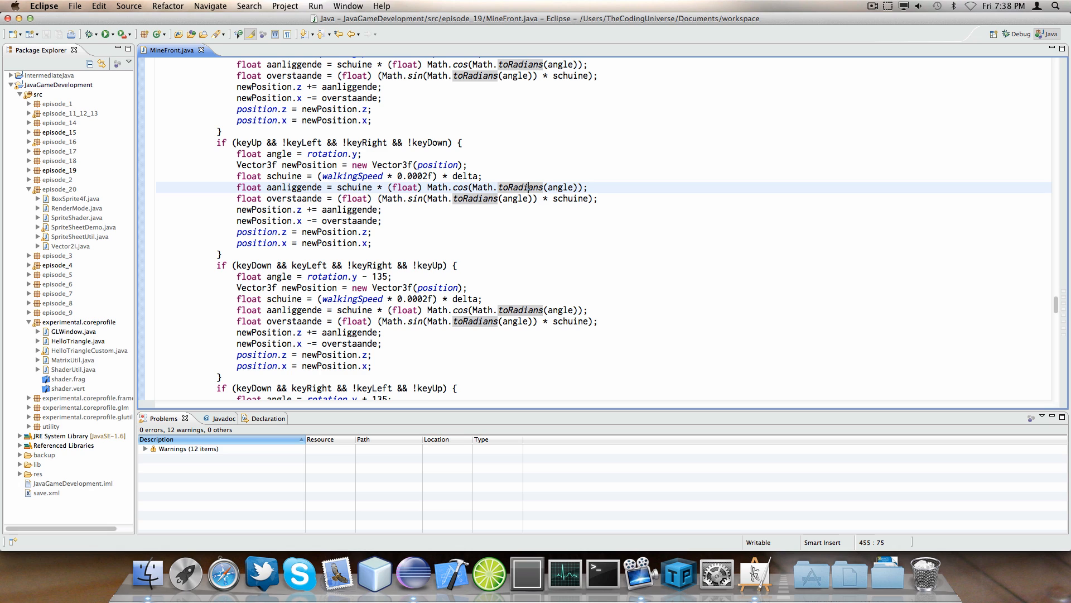
pyautogui.press('Down')
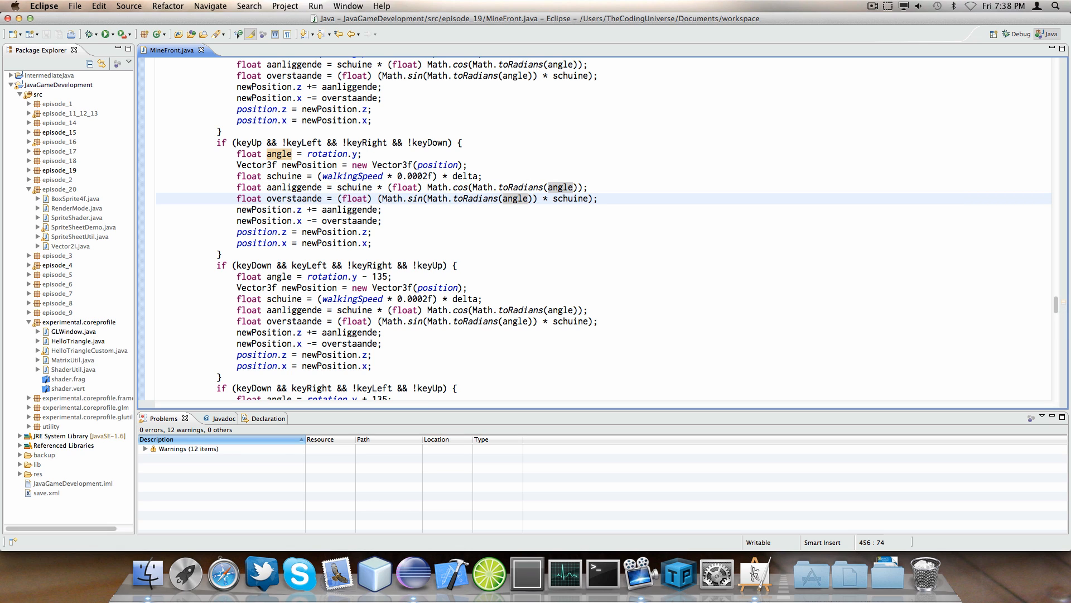
pyautogui.hotkey('alt', 'Left')
pyautogui.hotkey('alt', 'Left')
pyautogui.press('Left')
# Change the forward cosine to Math.cos(angle) without toRadians, run the game and walk around to test
pyautogui.click(550, 188)
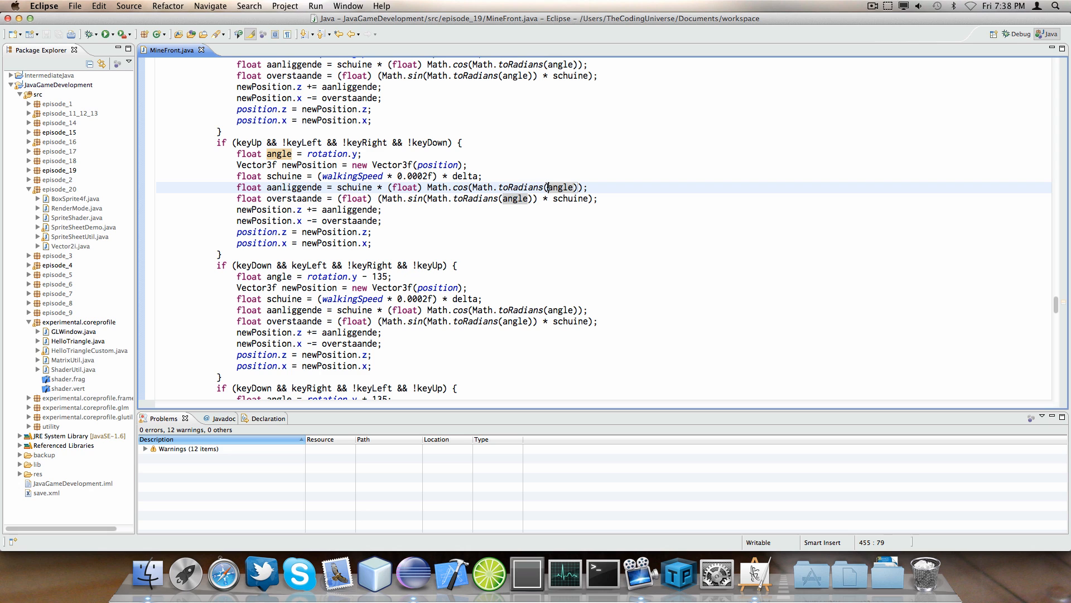
pyautogui.press('BackSpace')
pyautogui.press('BackSpace')
pyautogui.press('BackSpace')
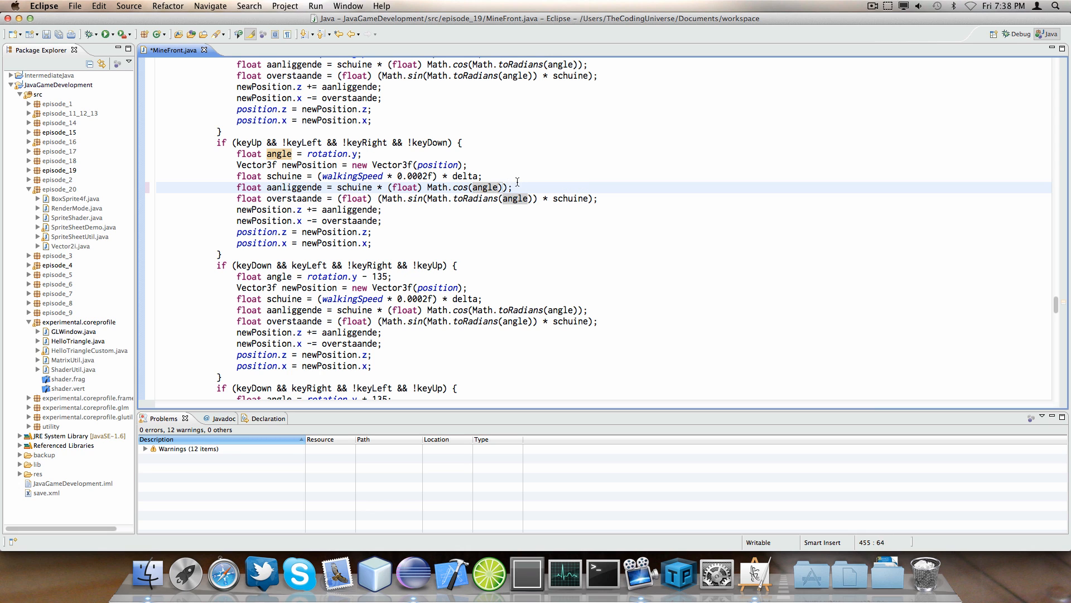
pyautogui.press('Delete')
pyautogui.click(105, 35)
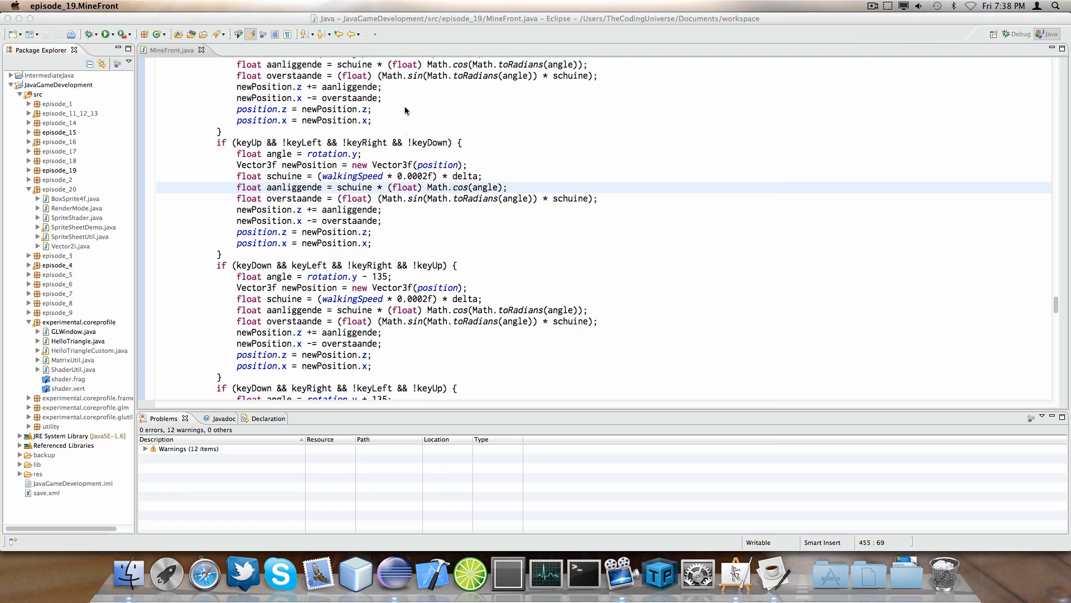
pyautogui.press('Up')
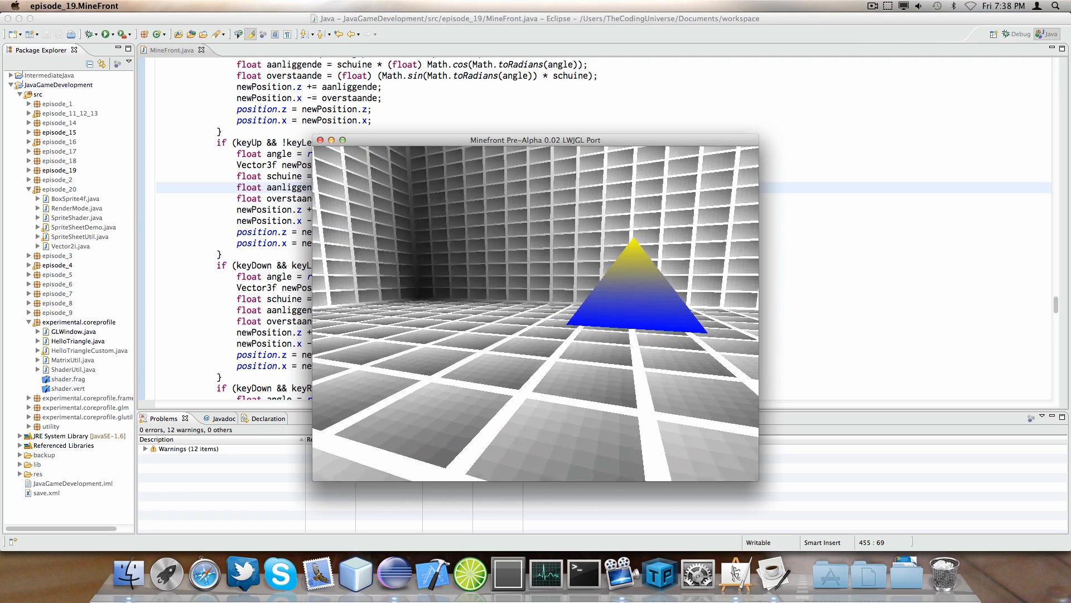
pyautogui.press('Right')
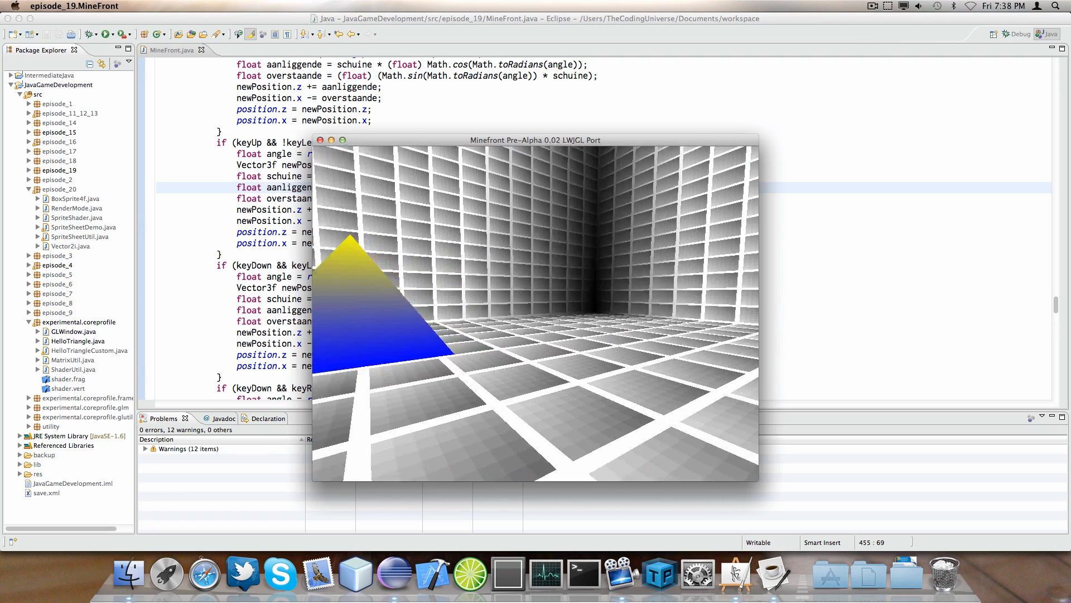
pyautogui.press('Right')
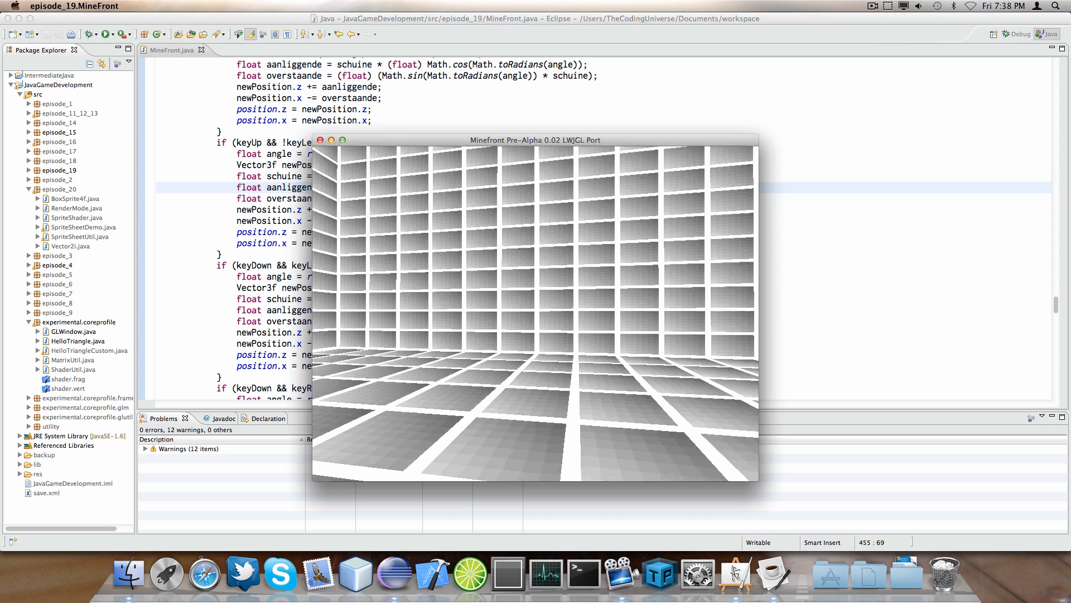
pyautogui.press('Right')
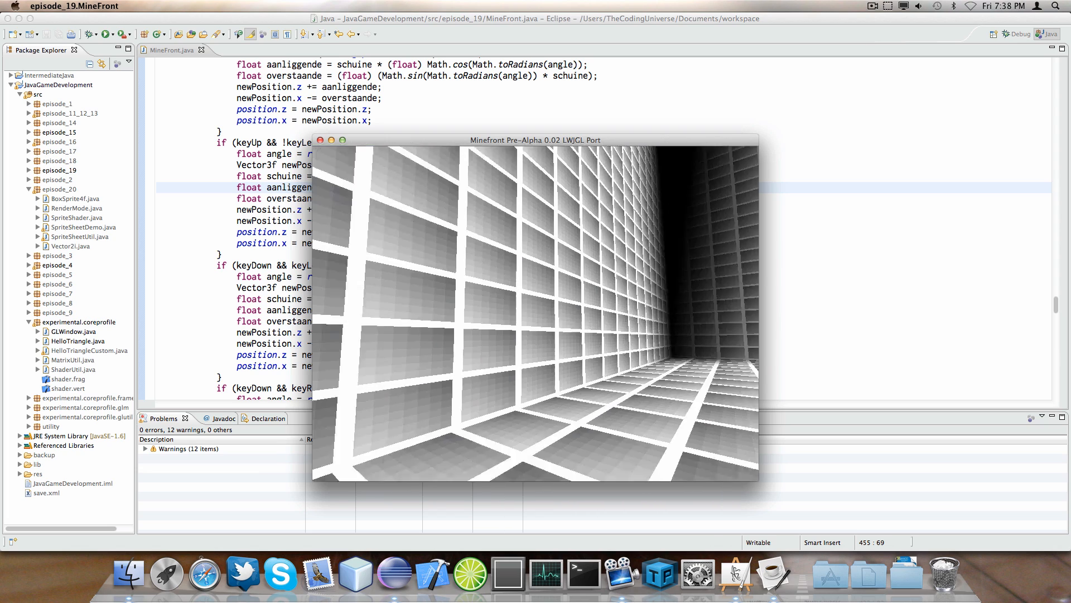
pyautogui.press('Right')
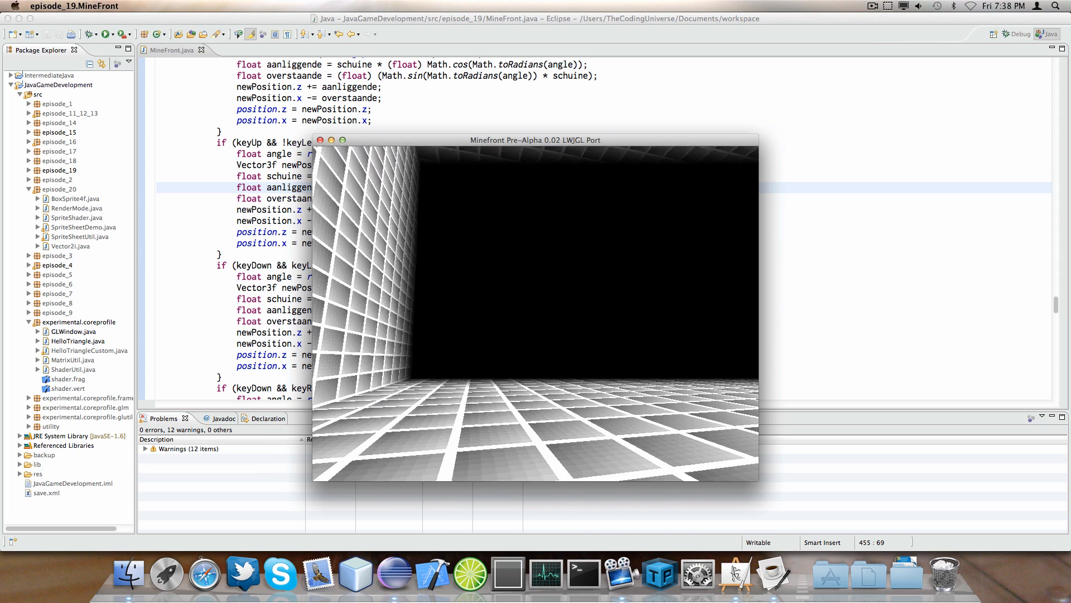
pyautogui.press('Escape')
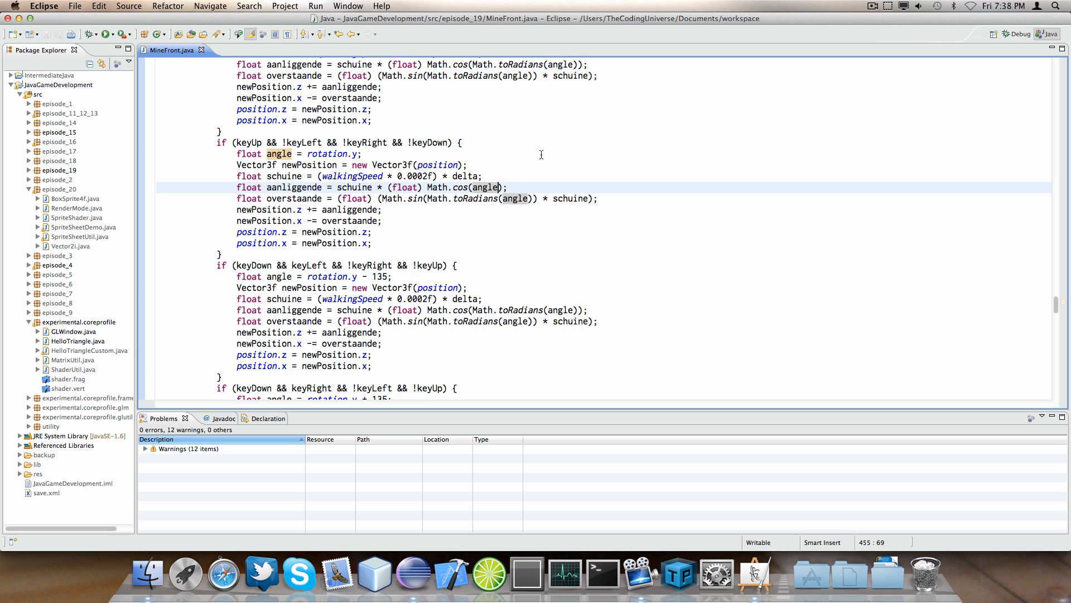
# Restore Math.toRadians(angle) inside the forward cosine call via autocomplete
pyautogui.press('Left')
pyautogui.press('Left')
pyautogui.press('Left')
pyautogui.press('Left')
pyautogui.press('Left')
pyautogui.write('Math')
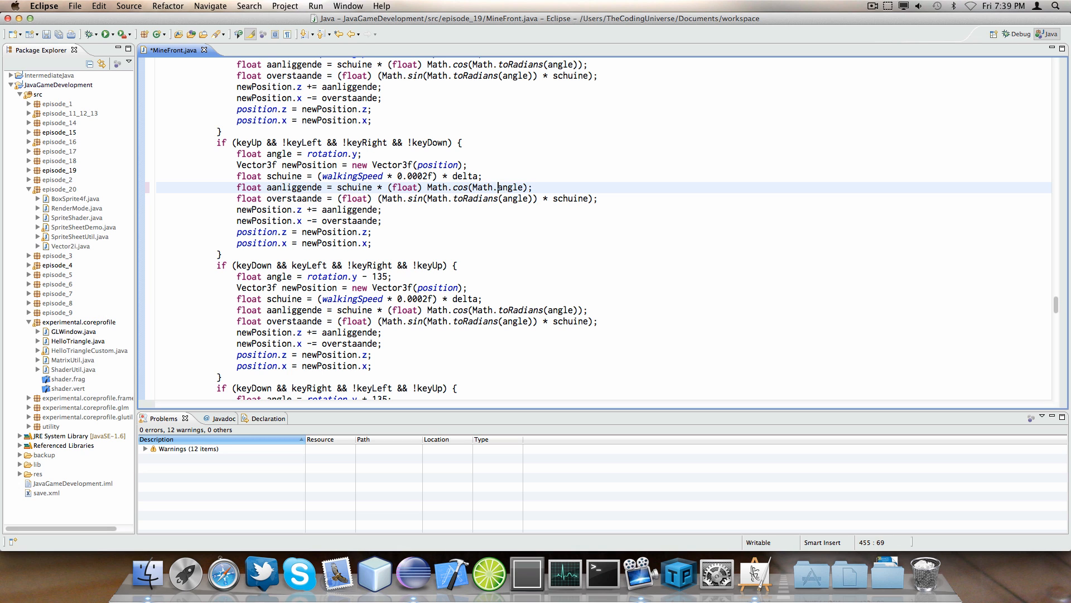
pyautogui.write('.toR')
pyautogui.press('Return')
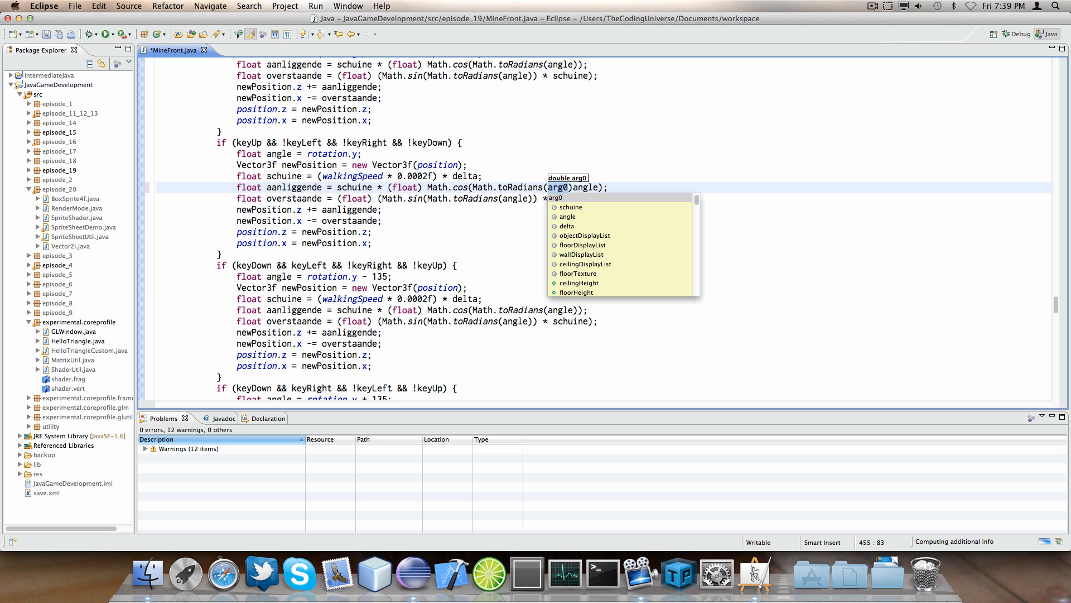
pyautogui.press('Return')
pyautogui.press('Right')
pyautogui.press('Right')
pyautogui.press('Right')
pyautogui.write(')')
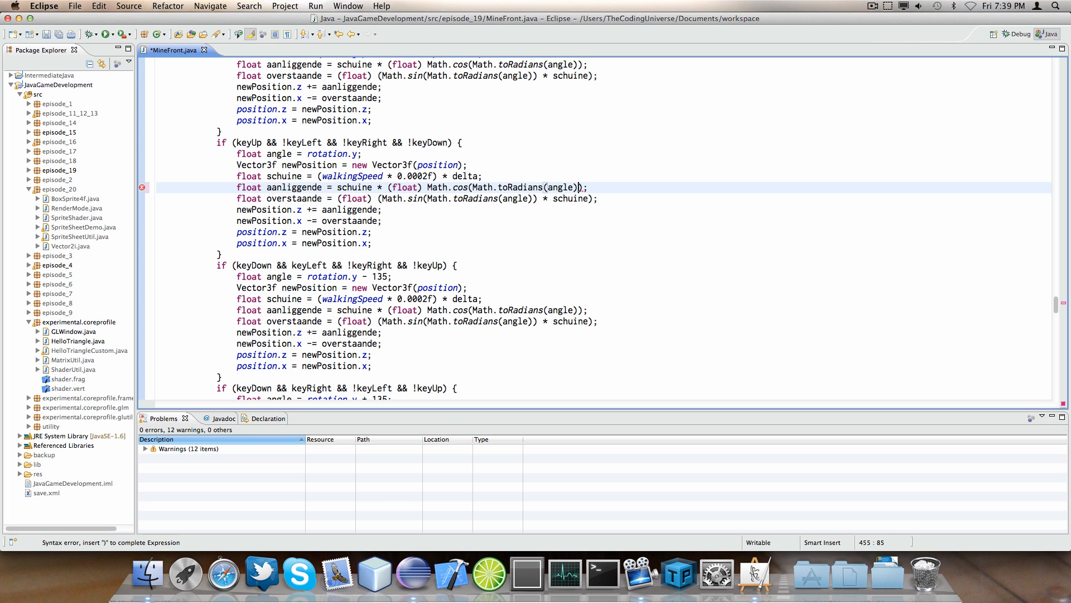
pyautogui.press('Down')
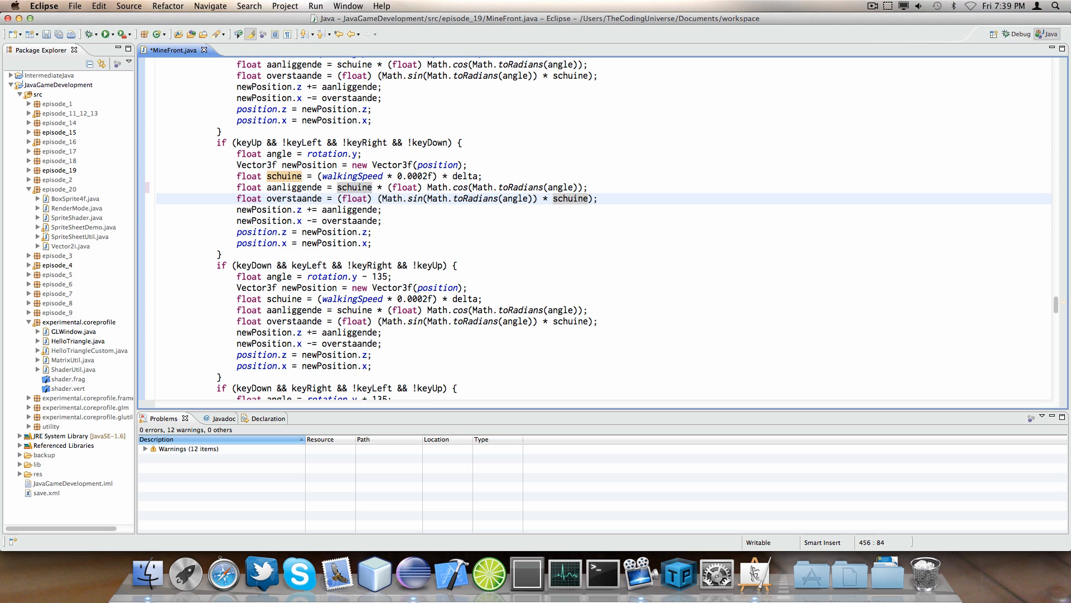
# Review aanliggende, overstaande, schuine and the Math.sin(Math.toRadians(angle)) expression by selecting them
pyautogui.click(285, 188)
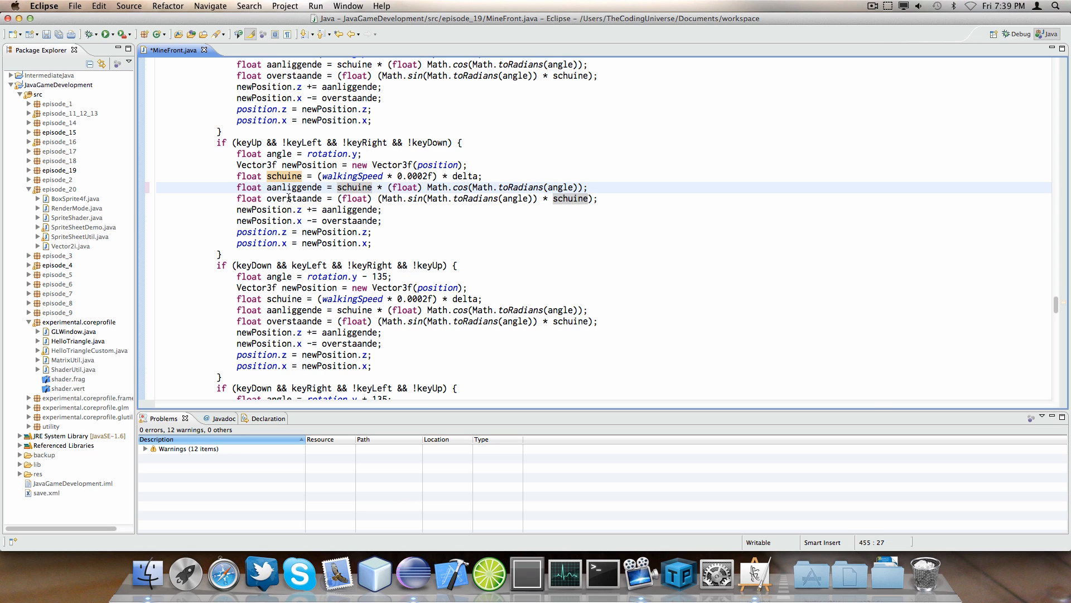
pyautogui.doubleClick(289, 191)
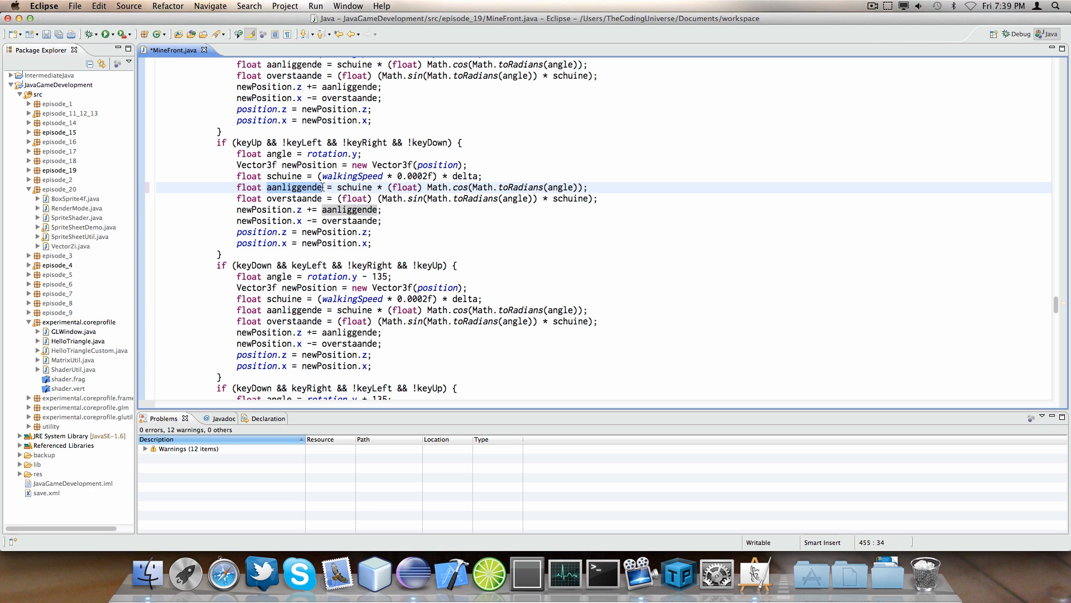
pyautogui.doubleClick(293, 199)
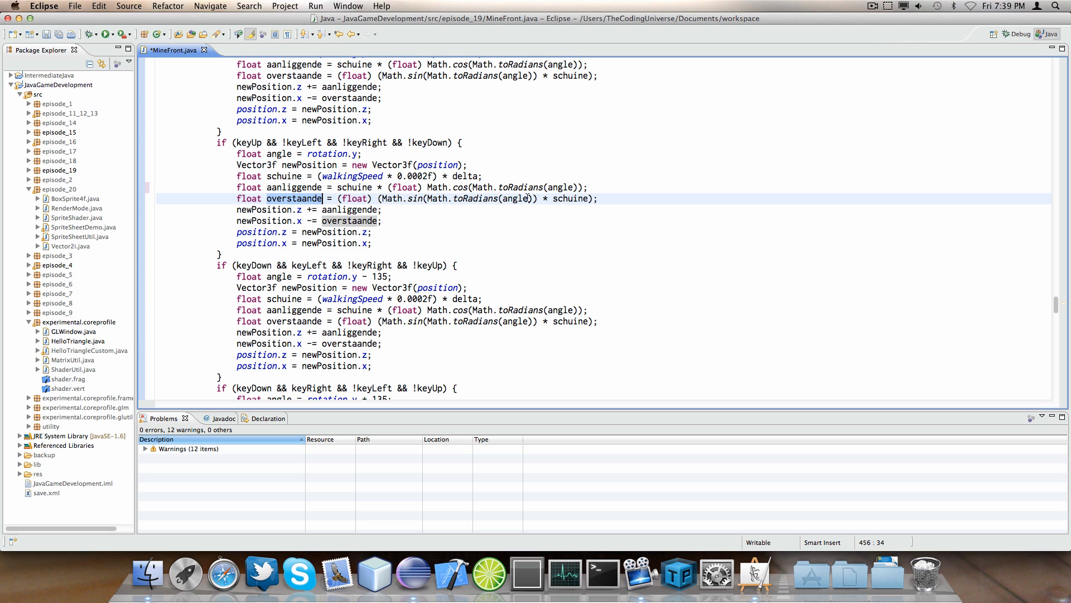
pyautogui.moveTo(379, 199); pyautogui.dragTo(536, 199)
pyautogui.doubleClick(572, 199)
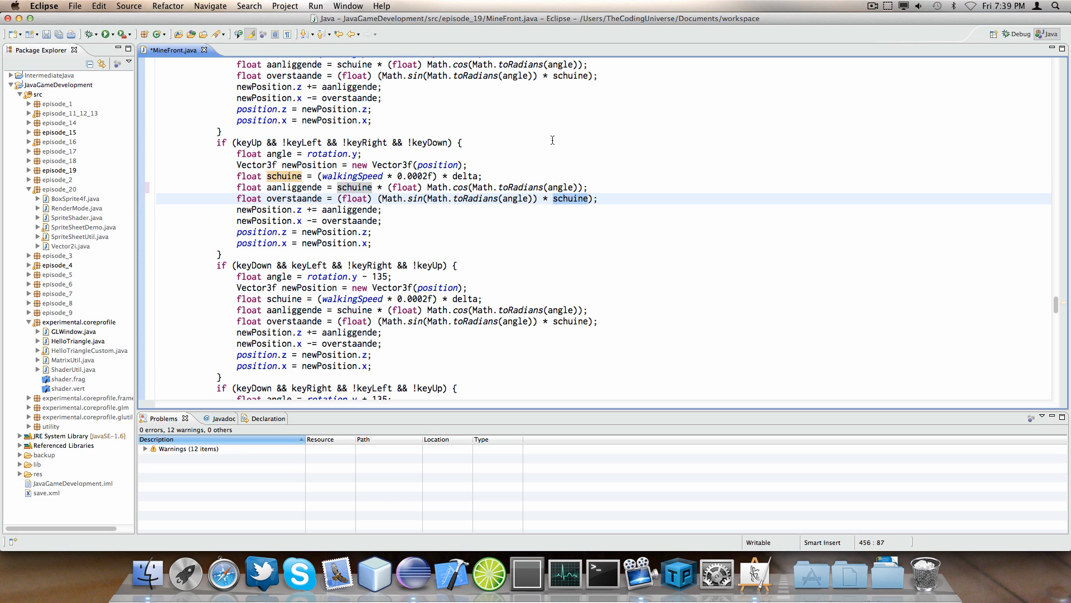
pyautogui.moveTo(382, 198); pyautogui.dragTo(533, 198)
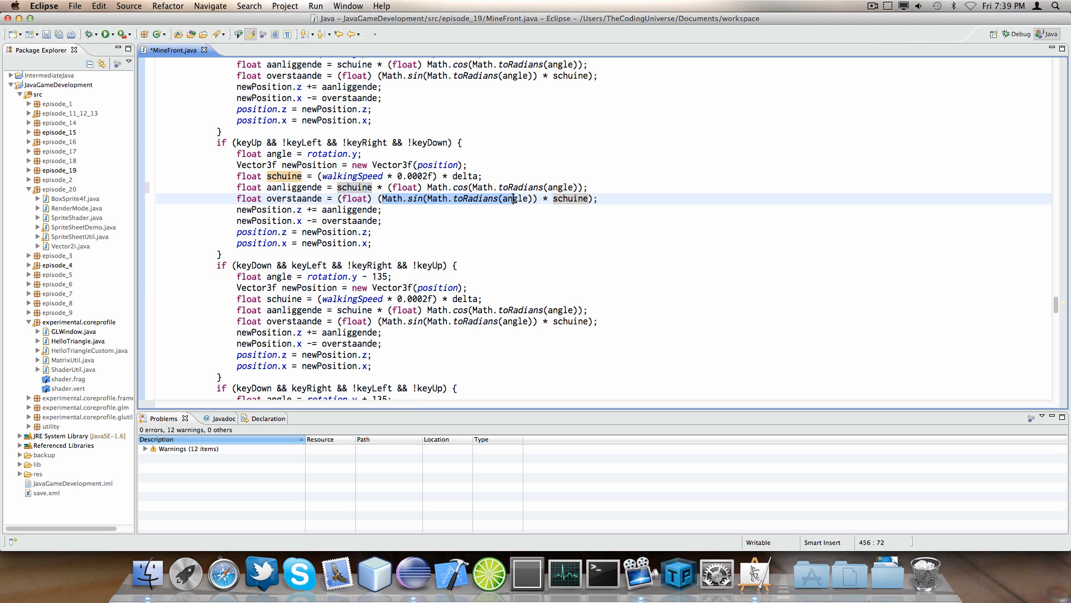
pyautogui.click(758, 573)
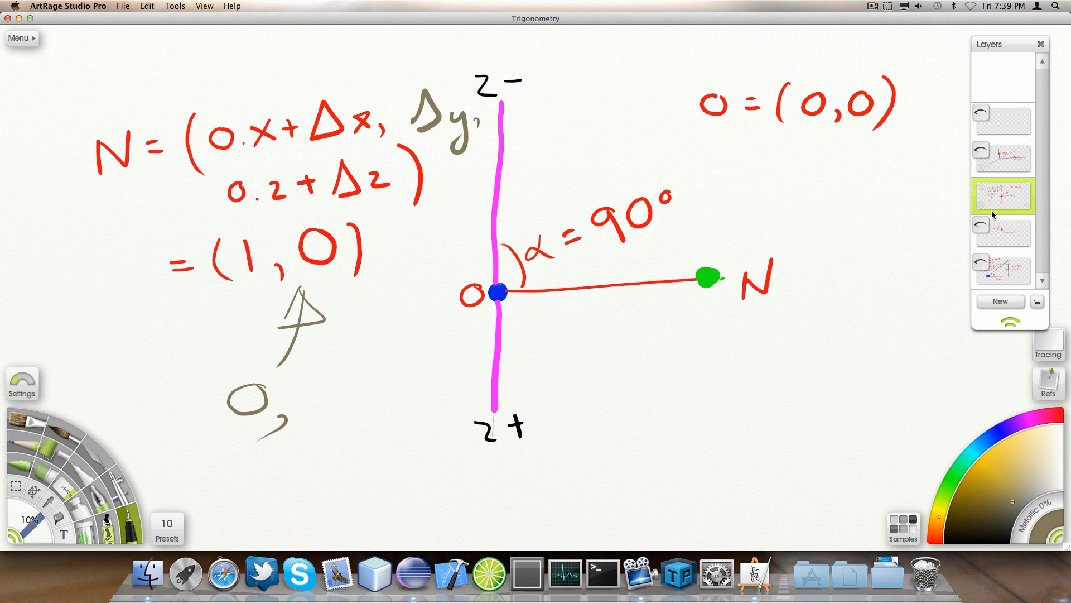
pyautogui.click(981, 189)
pyautogui.click(981, 262)
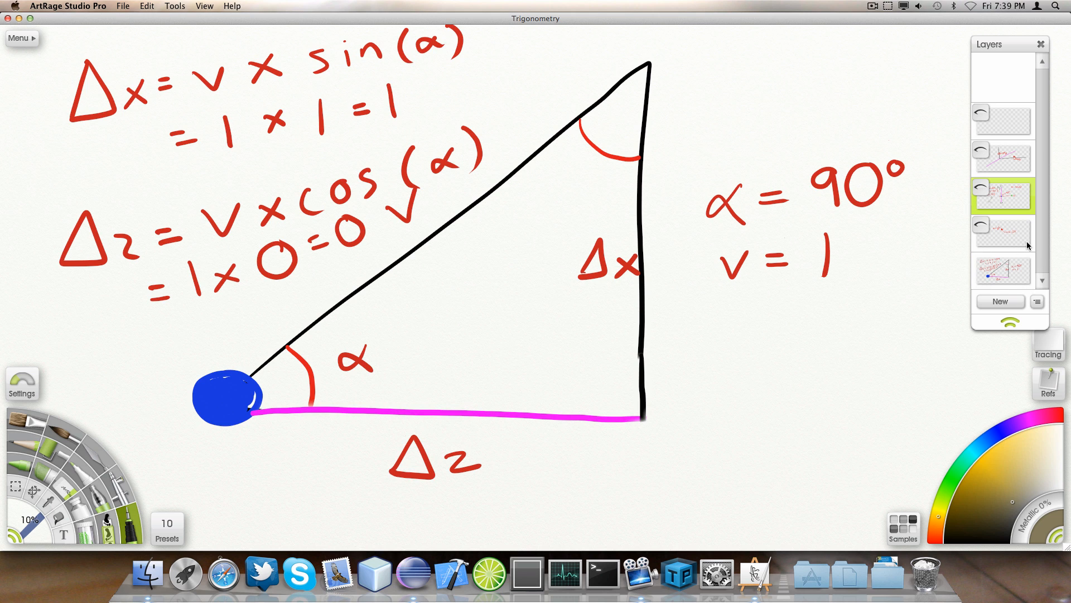
pyautogui.click(1005, 270)
pyautogui.click(414, 574)
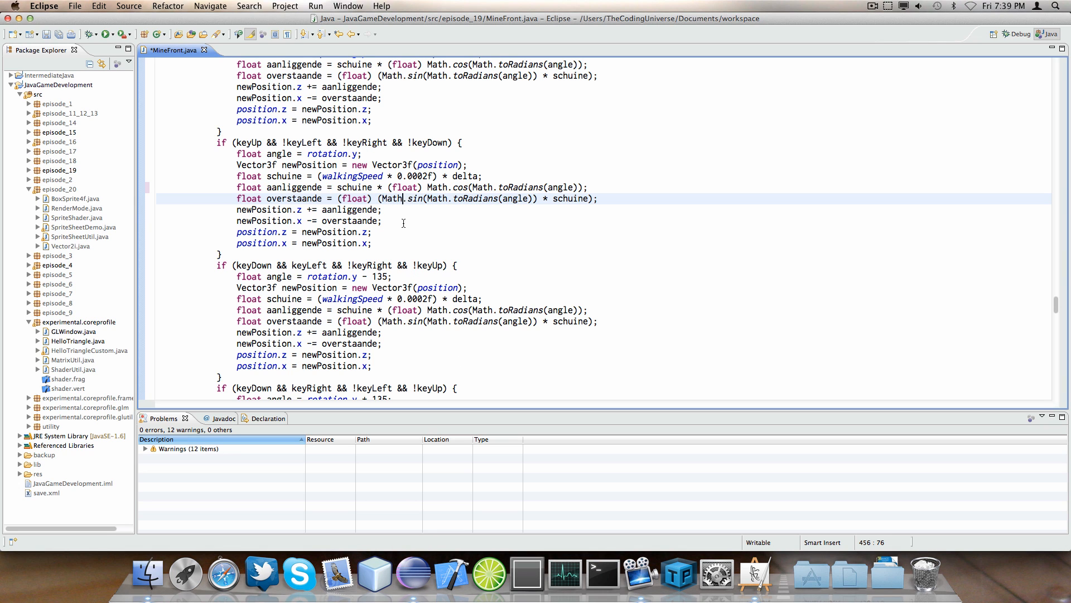
# Change 'newPosition.x -= overstaande;' to '+=' so the forward block adds overstaande
pyautogui.click(427, 209)
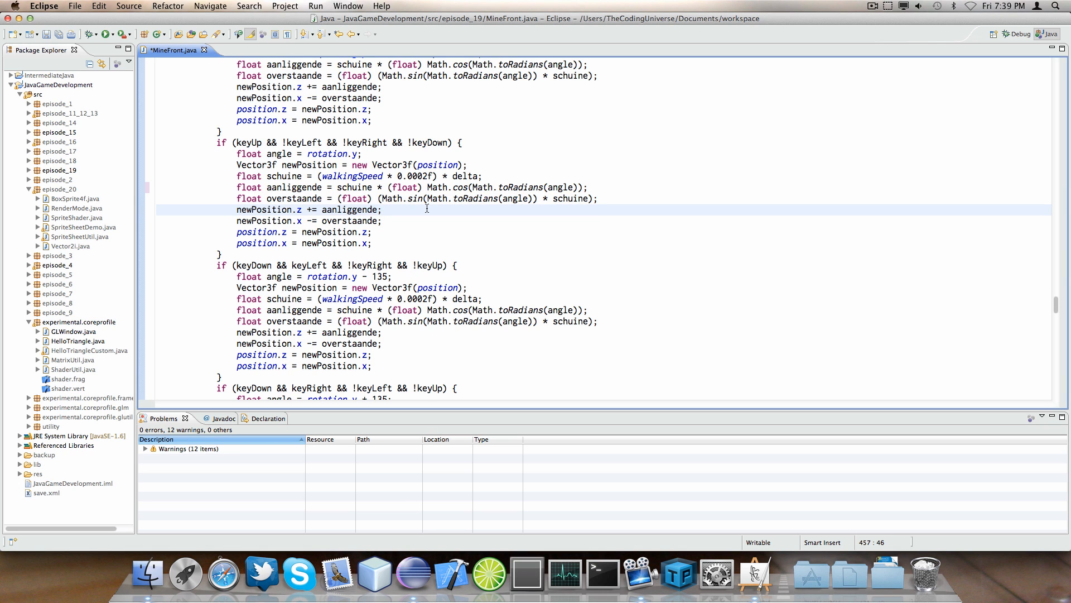
pyautogui.press('Down')
pyautogui.press('Down')
pyautogui.press('Up')
pyautogui.press('Up')
pyautogui.press('Left')
pyautogui.press('Left')
pyautogui.press('Left')
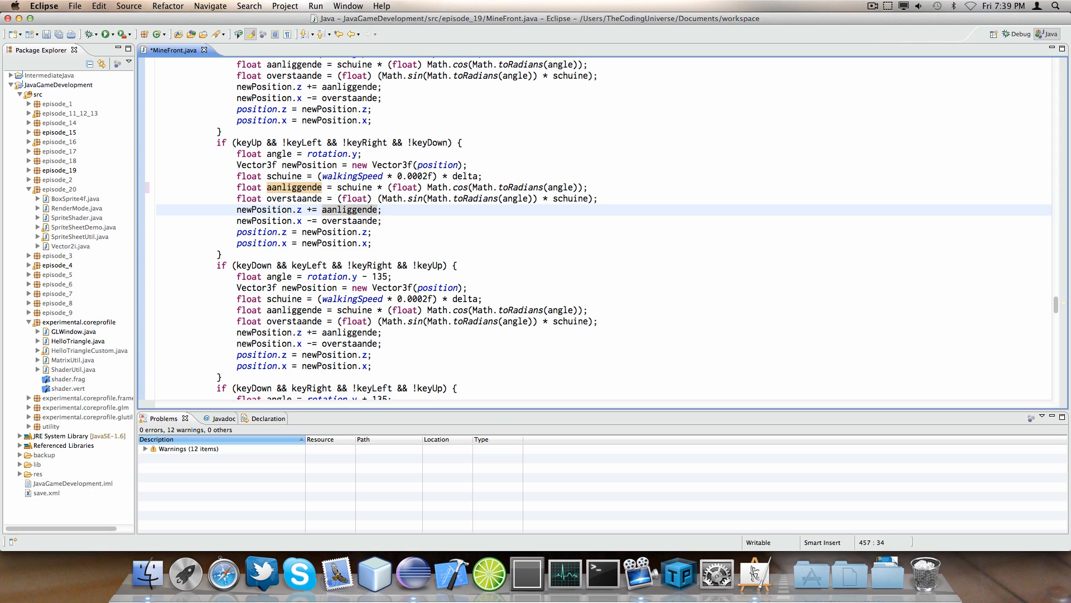
pyautogui.press('Down')
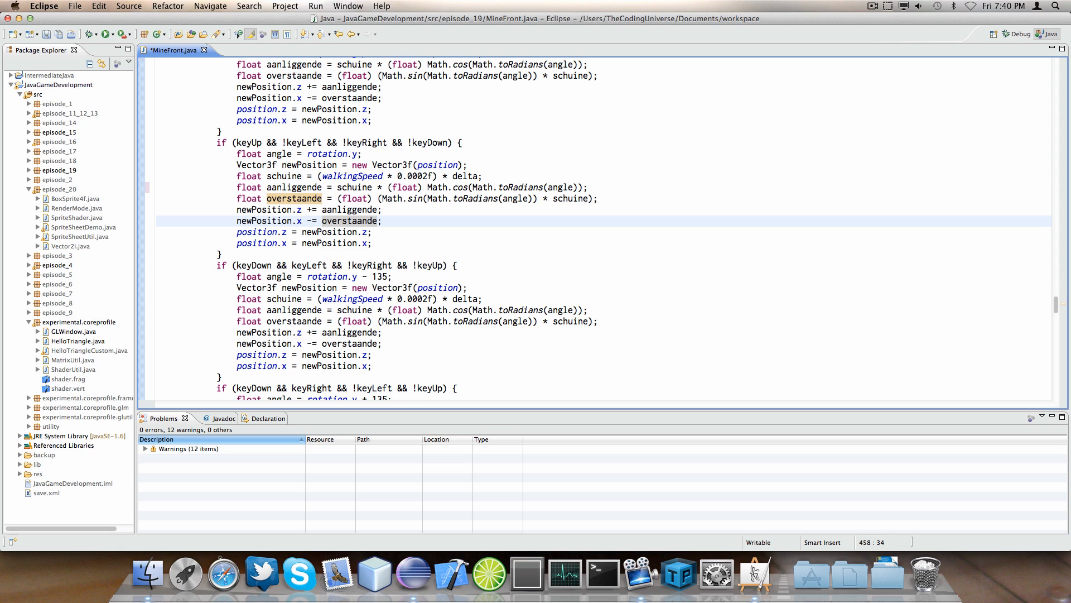
pyautogui.press('BackSpace')
pyautogui.write('+')
# Run MineFront, walk across the grid room past the pyramid, then quit with Escape
pyautogui.click(106, 34)
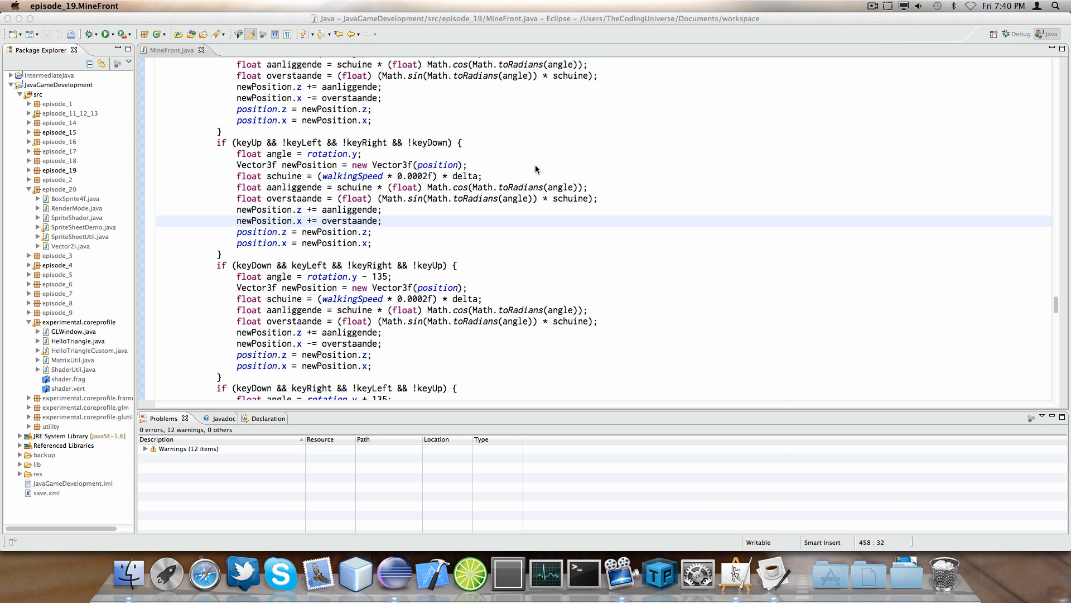
pyautogui.press('Up')
pyautogui.press('Up')
pyautogui.press('Up')
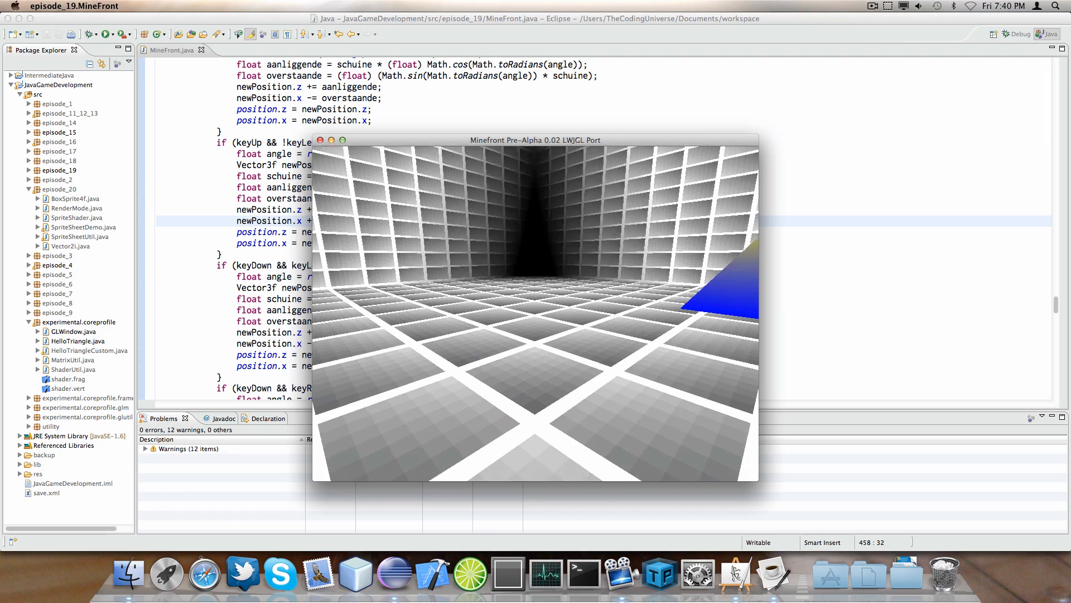
pyautogui.press('Up')
pyautogui.press('Up')
pyautogui.press('Up')
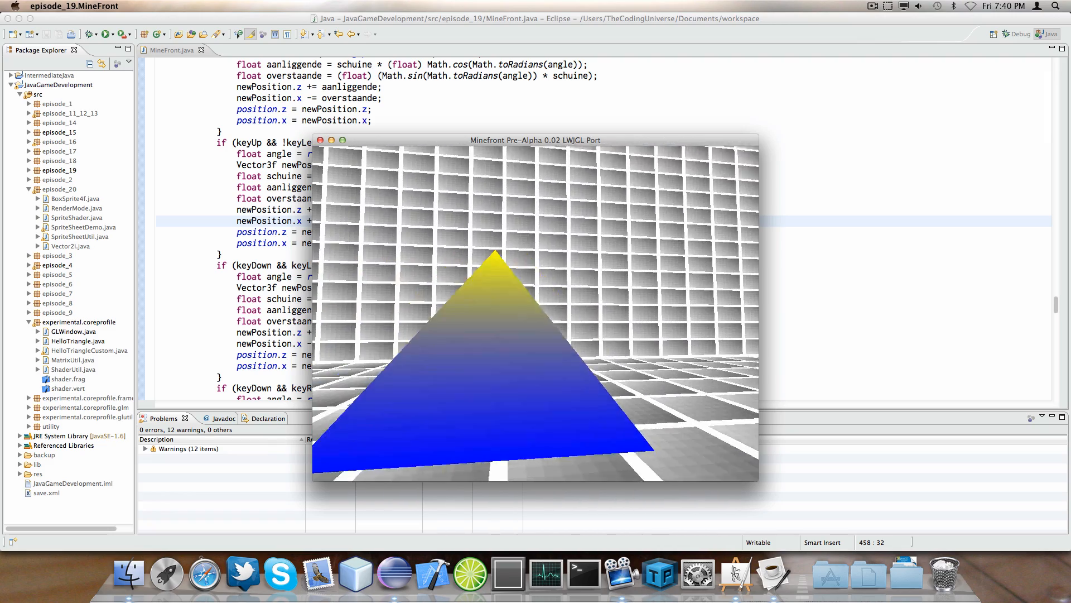
pyautogui.press('Up')
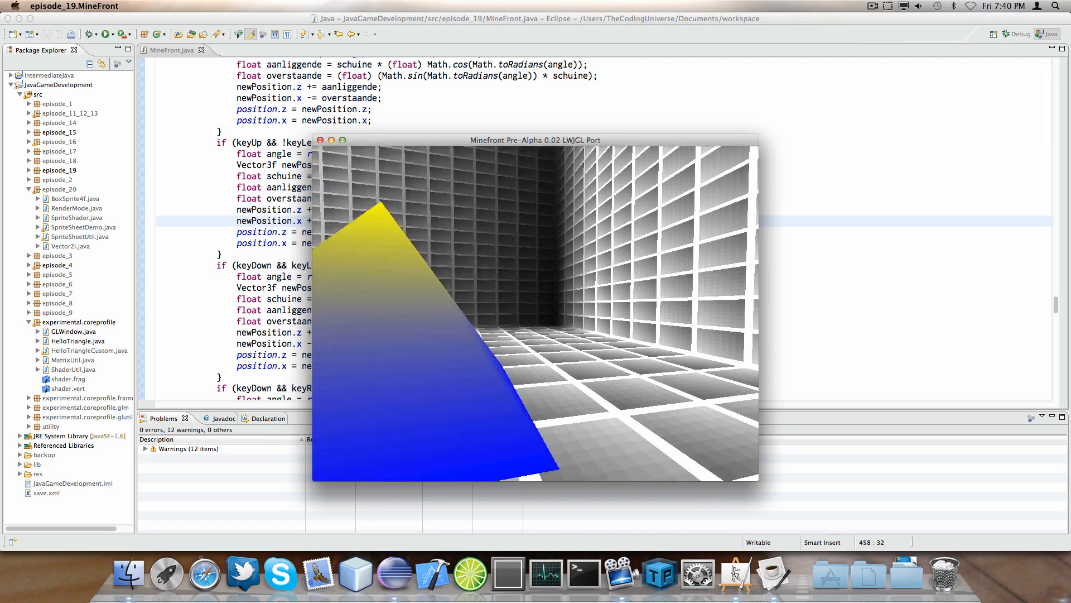
pyautogui.press('Left')
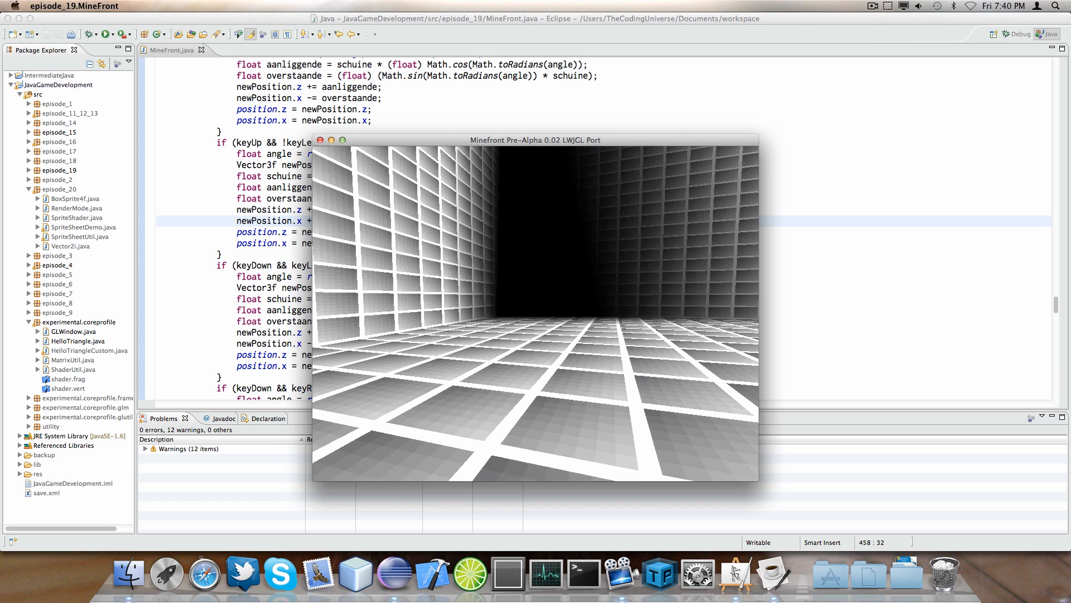
pyautogui.press('Escape')
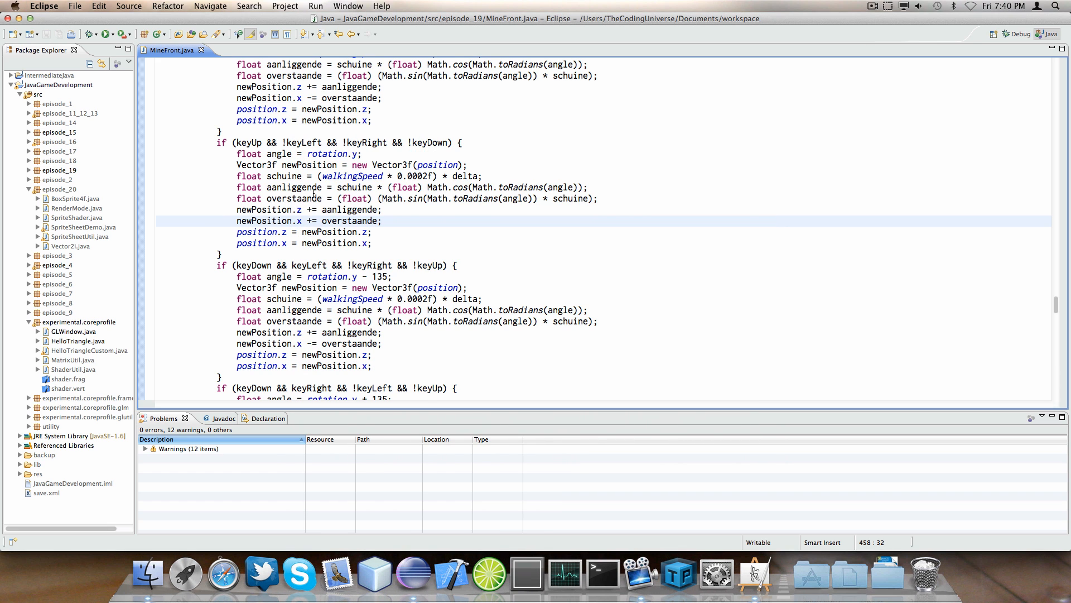
# Revert the x update to '-=' and select the two position assignment lines
pyautogui.press('BackSpace')
pyautogui.write('-')
pyautogui.press('Up')
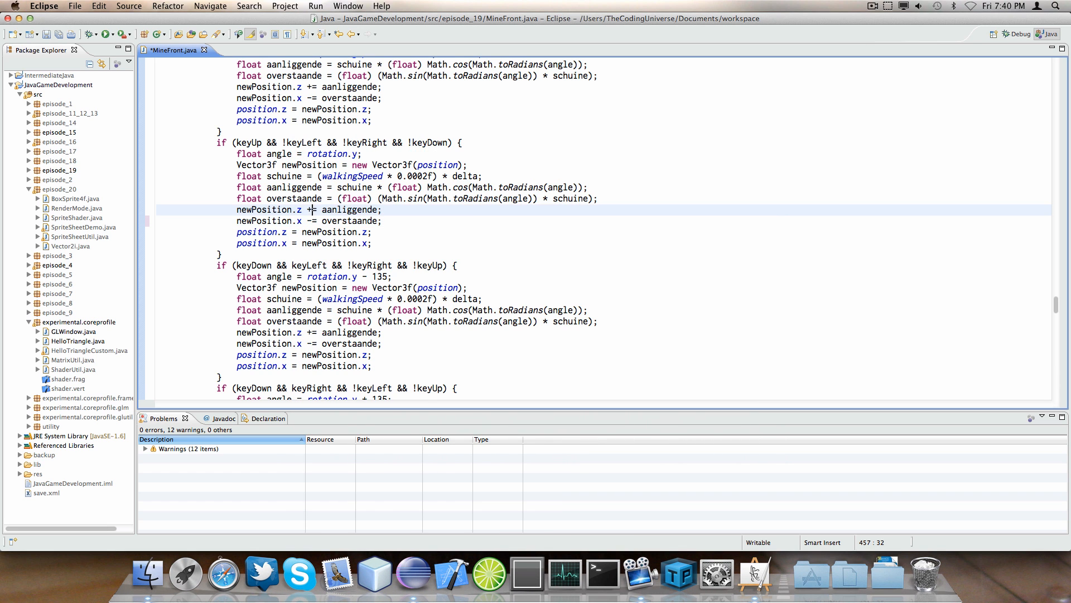
pyautogui.press('Down')
pyautogui.press('Down')
pyautogui.press('Left')
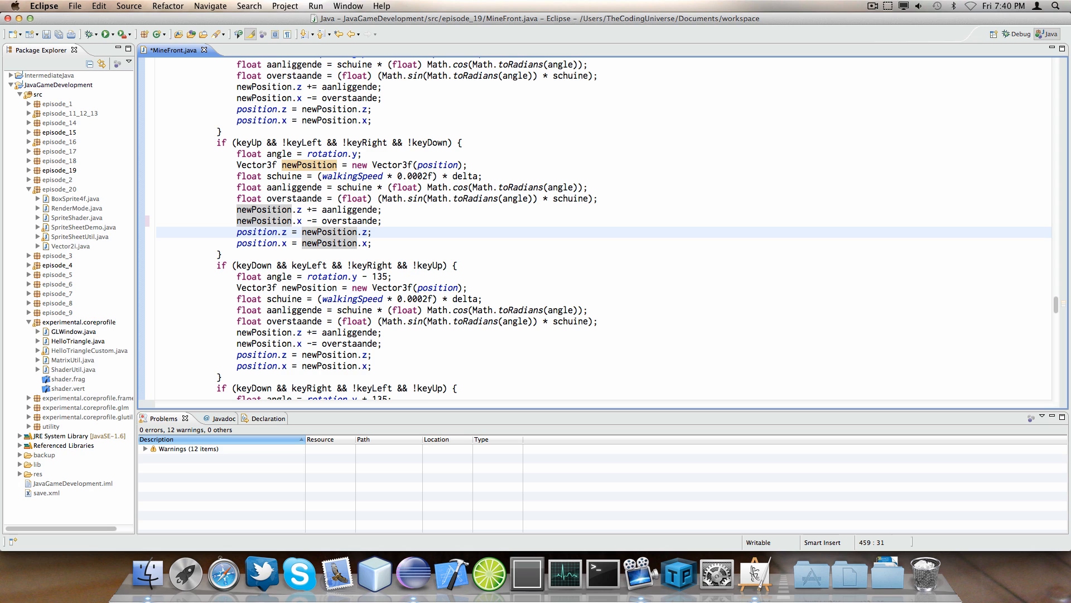
pyautogui.press('Left')
pyautogui.press('Left')
pyautogui.press('Left')
pyautogui.press('Down')
pyautogui.hotkey('alt', 'Right')
pyautogui.press('Up')
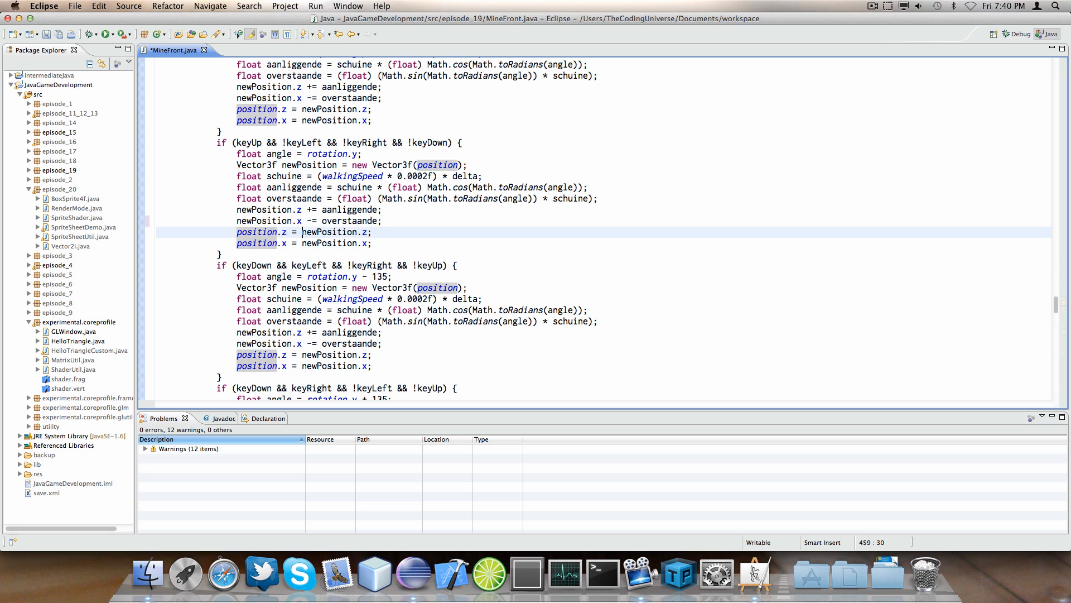
pyautogui.moveTo(383, 244); pyautogui.dragTo(279, 232)
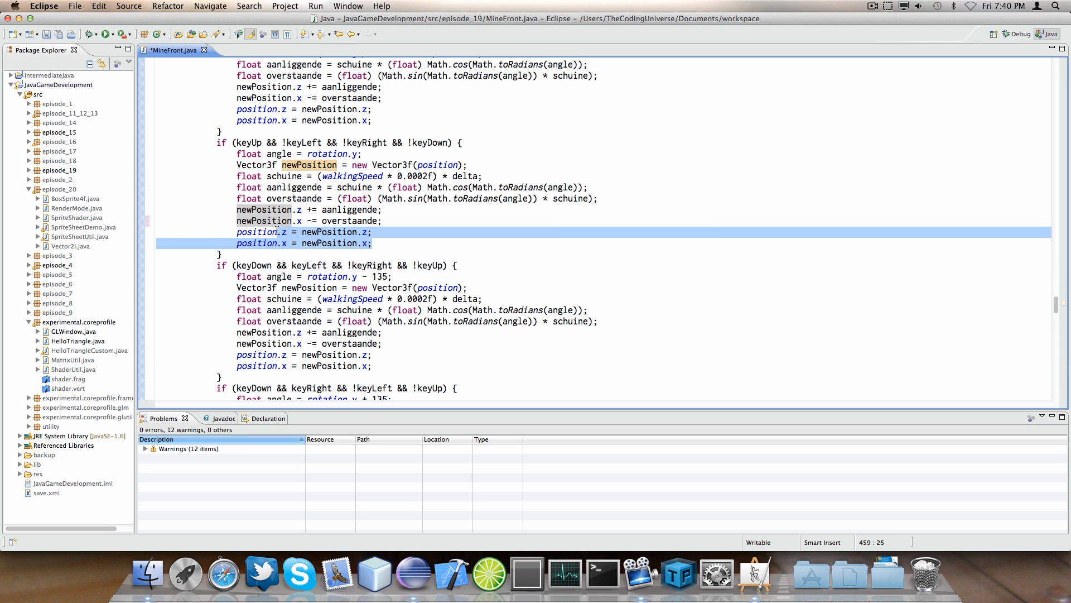
pyautogui.write('= newPo')
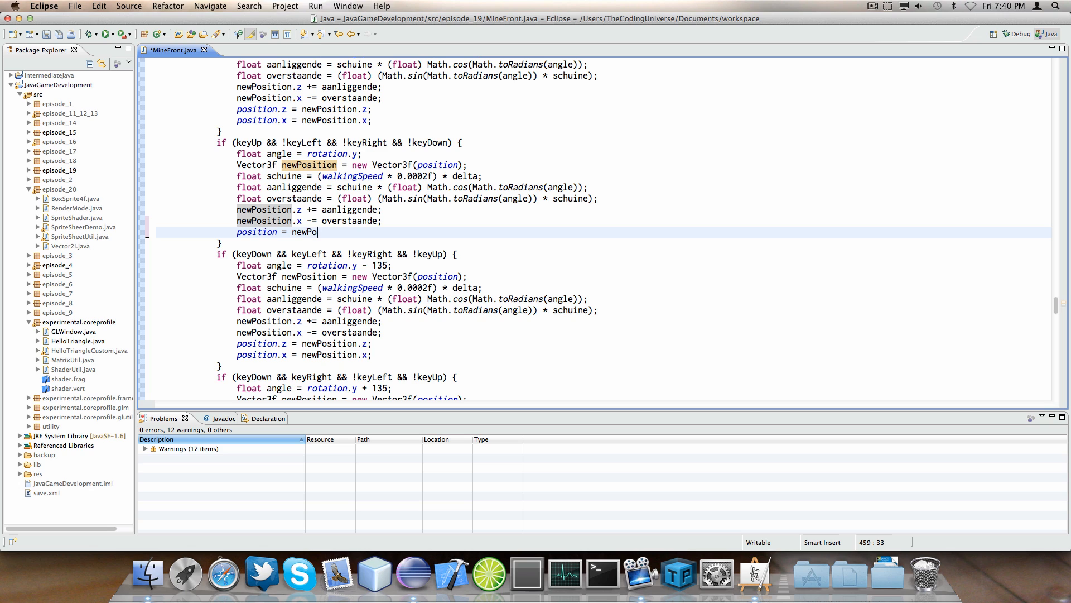
pyautogui.write('sition;')
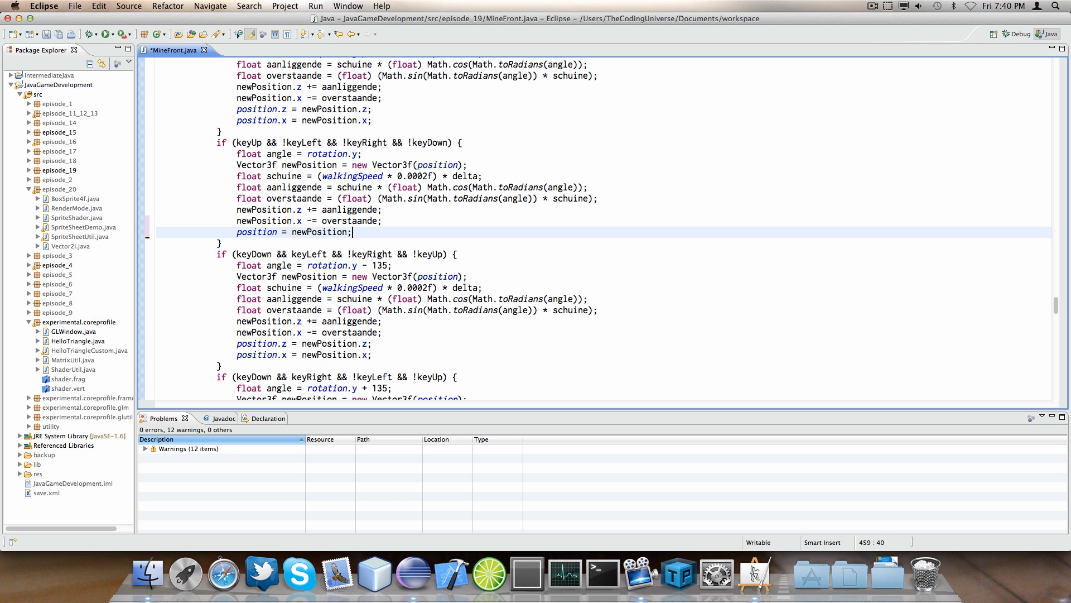
# Undo the 'position = newPosition;' attempt, restoring separate position.z and position.x assignments
pyautogui.click(320, 209)
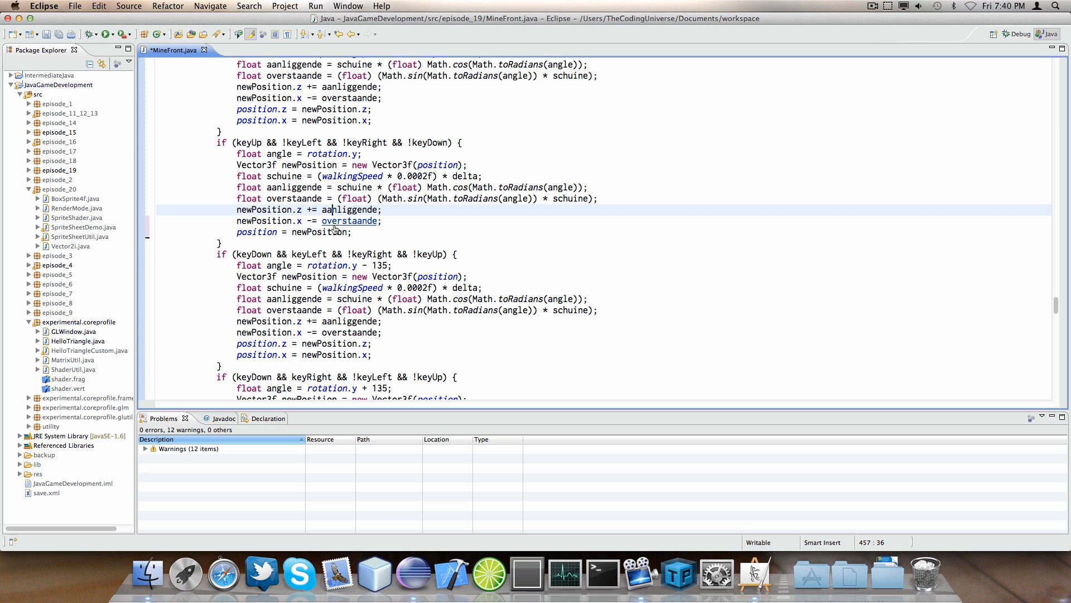
pyautogui.click(99, 5)
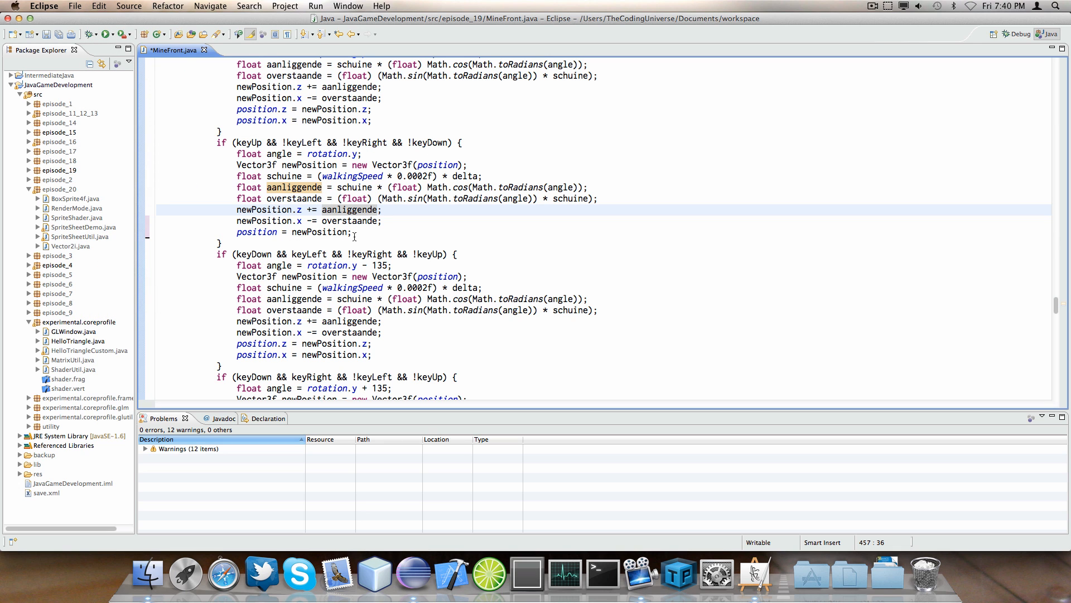
pyautogui.moveTo(372, 355); pyautogui.dragTo(235, 343)
pyautogui.press('super+c')
pyautogui.moveTo(352, 233); pyautogui.dragTo(237, 232)
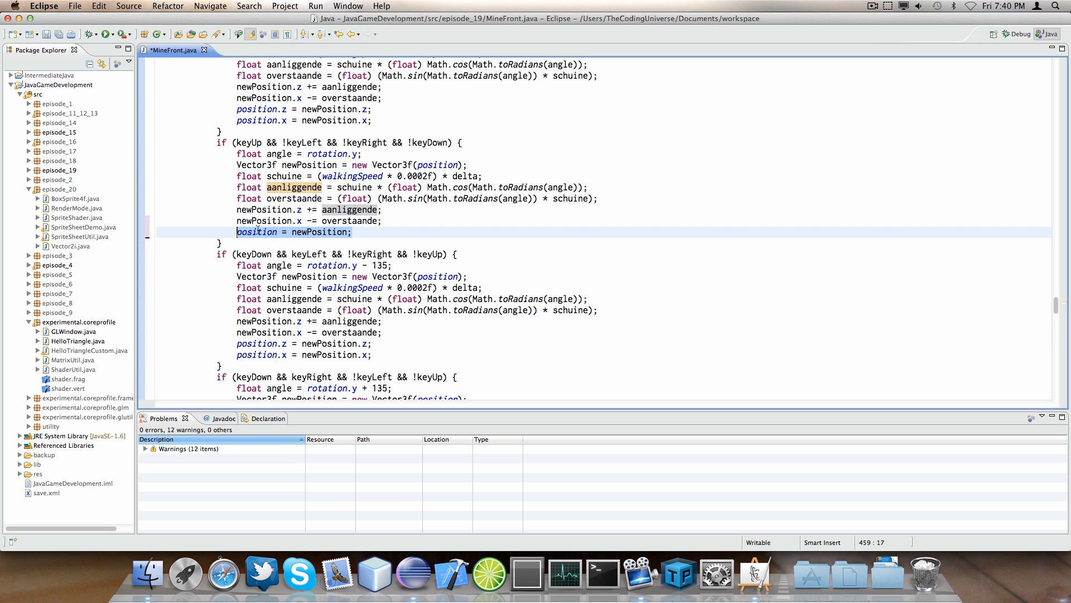
pyautogui.press('super+v')
pyautogui.moveTo(338, 199); pyautogui.dragTo(276, 209)
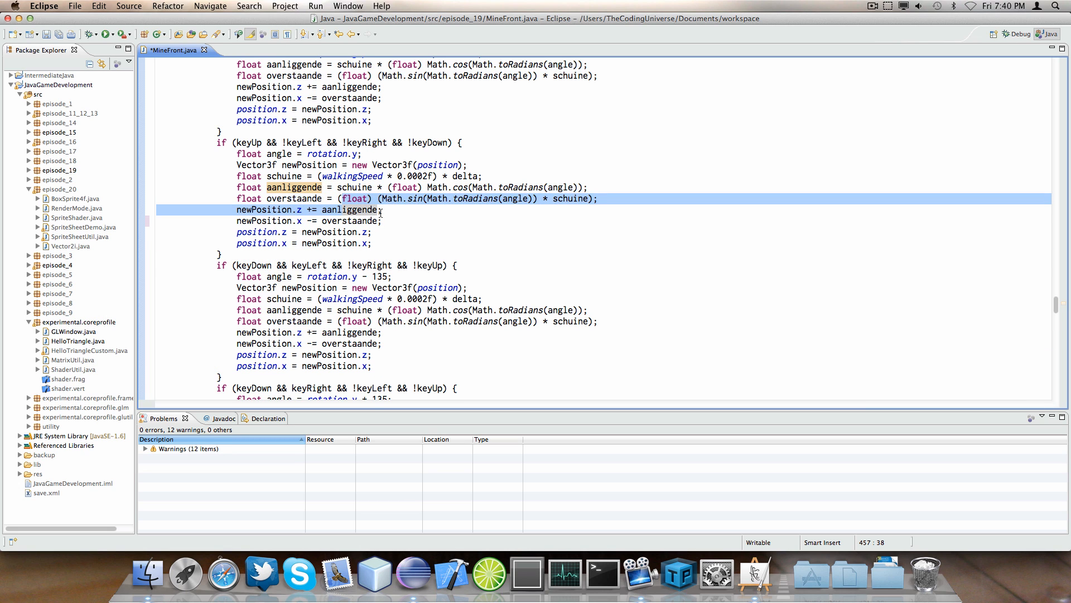
pyautogui.moveTo(390, 265); pyautogui.dragTo(386, 254)
pyautogui.click(386, 253)
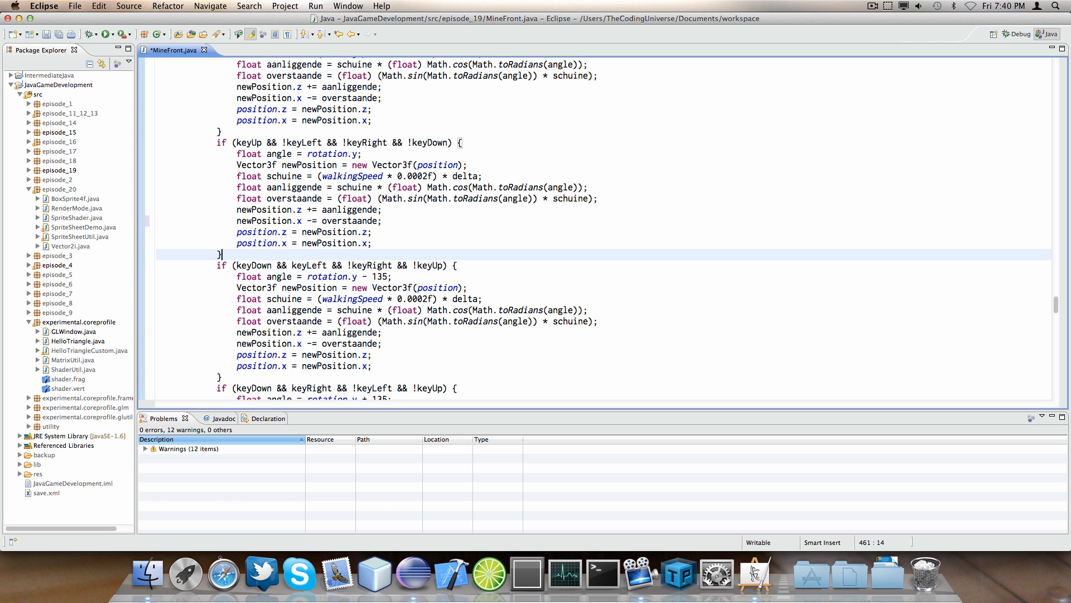
pyautogui.moveTo(1056, 306)
pyautogui.mouseDown()
pyautogui.moveTo(1056, 291)
pyautogui.moveTo(1056, 325)
pyautogui.mouseUp()
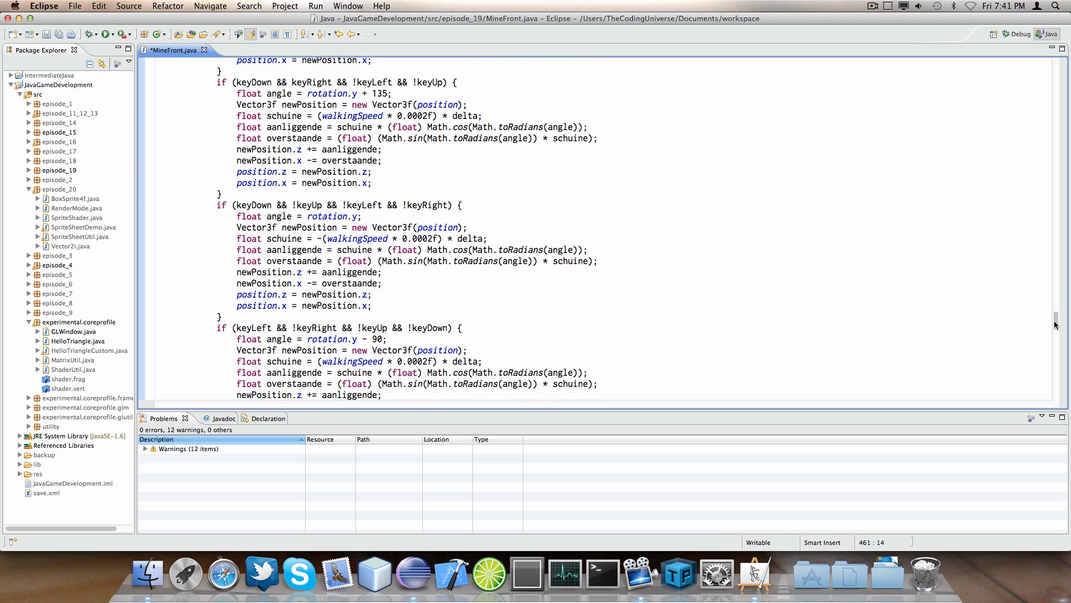
# Review the backward block's angle and position lines, then move down to the keyLeft strafing block
pyautogui.moveTo(262, 269); pyautogui.dragTo(205, 246)
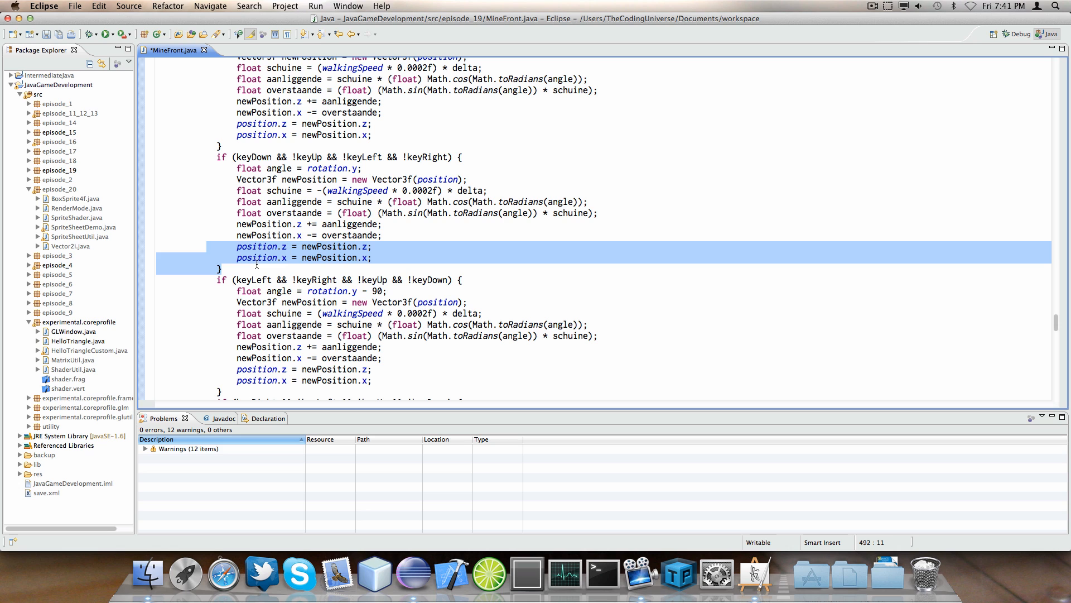
pyautogui.moveTo(257, 268); pyautogui.dragTo(208, 156)
pyautogui.click(339, 180)
pyautogui.click(337, 169)
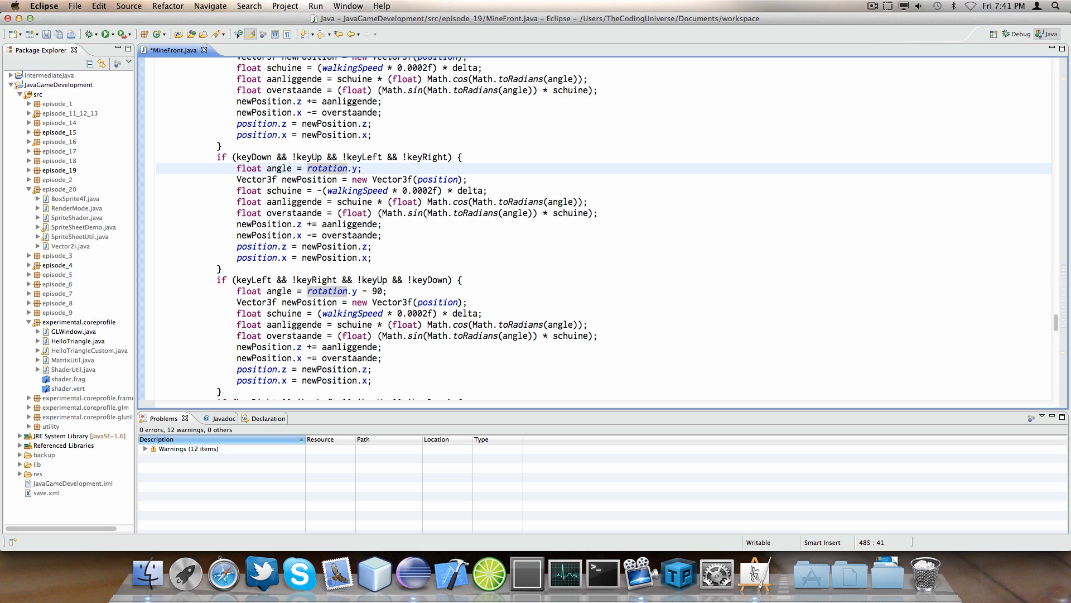
pyautogui.press('Down')
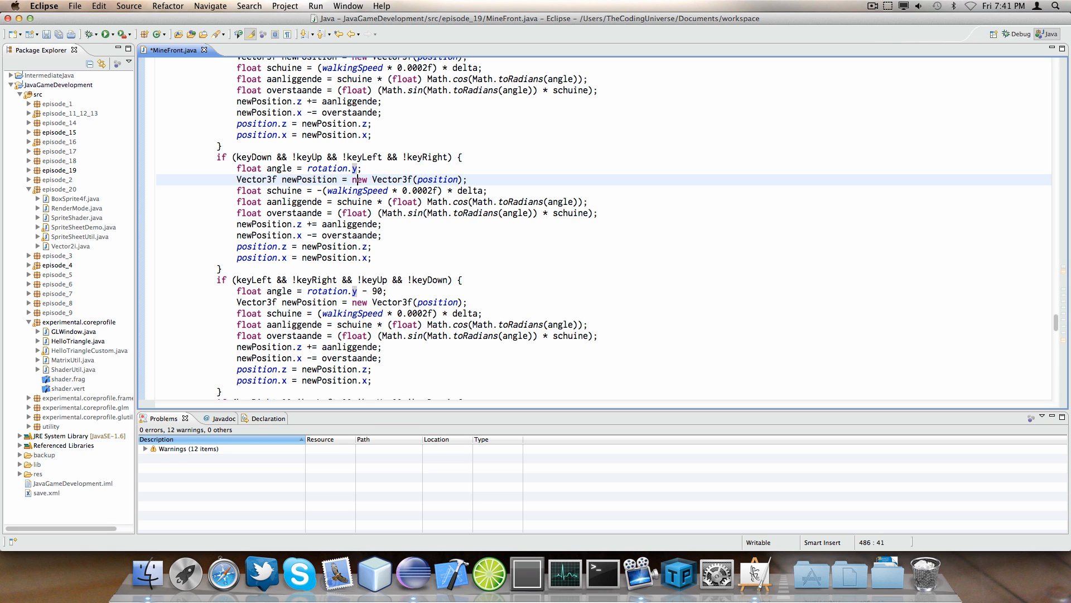
pyautogui.press('Up')
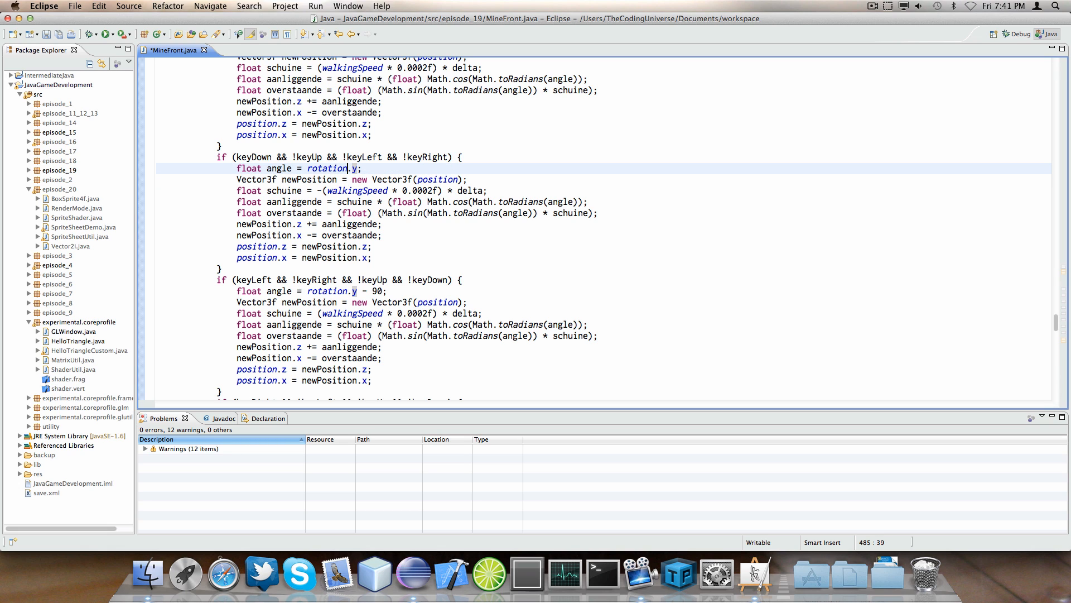
pyautogui.press('Left')
pyautogui.press('Left')
pyautogui.press('Left')
pyautogui.press('Down')
pyautogui.press('Down')
pyautogui.press('Down')
pyautogui.press('Down')
pyautogui.press('Down')
pyautogui.press('Down')
pyautogui.press('Down')
pyautogui.press('Down')
pyautogui.press('Down')
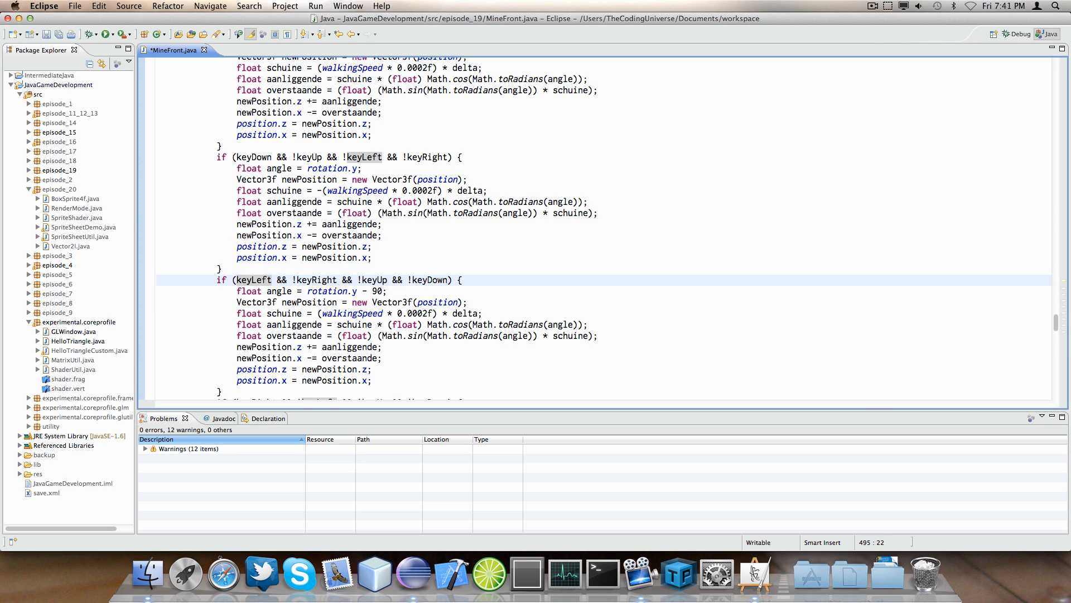
pyautogui.press('Down')
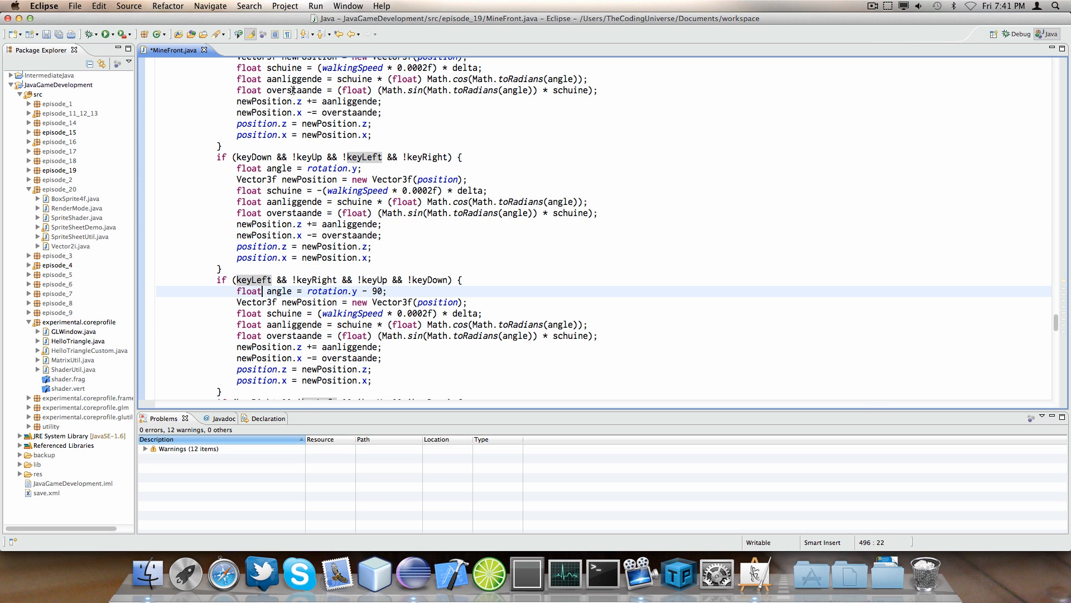
# Replace '- 90' in the left-strafe angle with '+ 270', giving rotation.y + 270
pyautogui.click(383, 347)
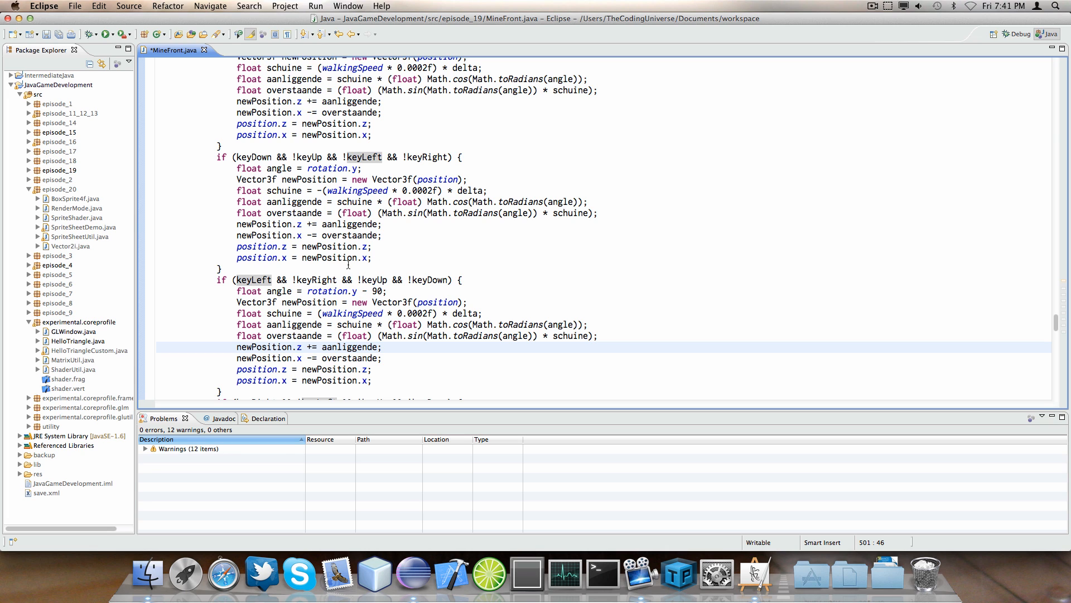
pyautogui.moveTo(385, 290); pyautogui.dragTo(307, 290)
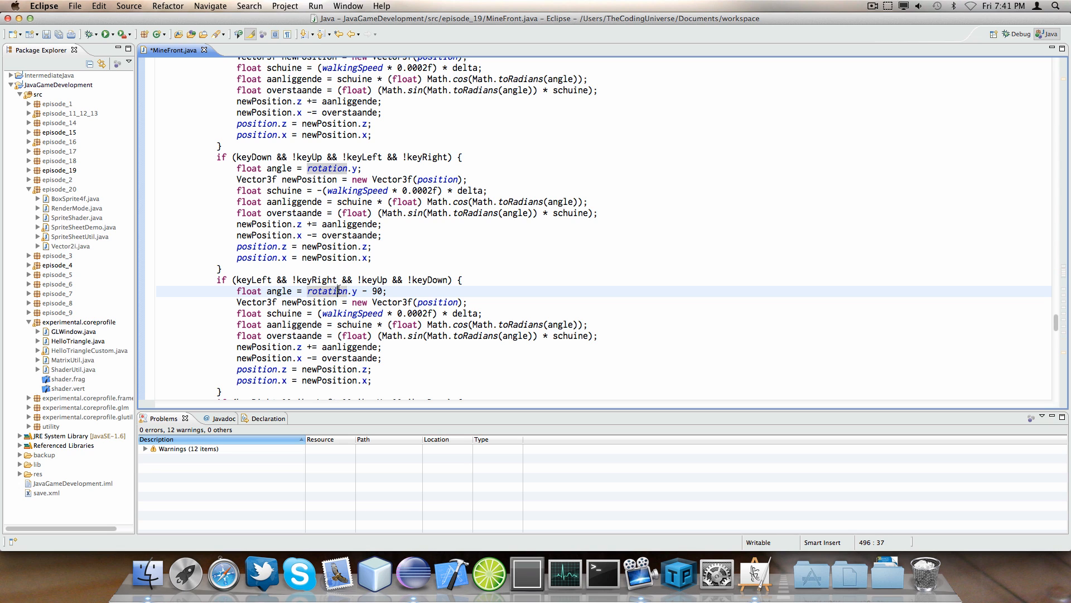
pyautogui.doubleClick(378, 291)
pyautogui.moveTo(394, 179)
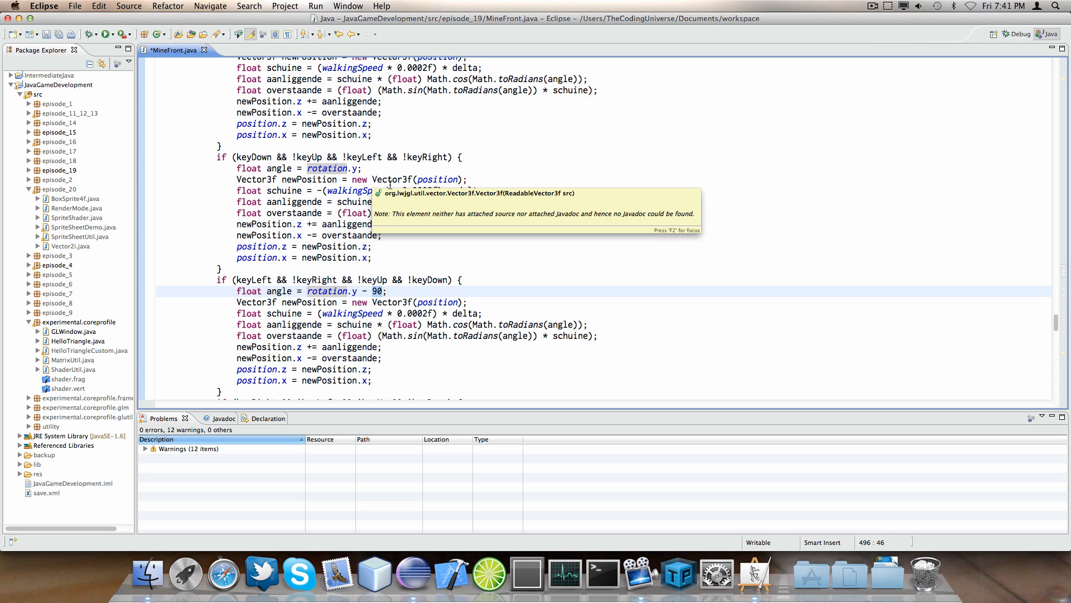
pyautogui.write('9')
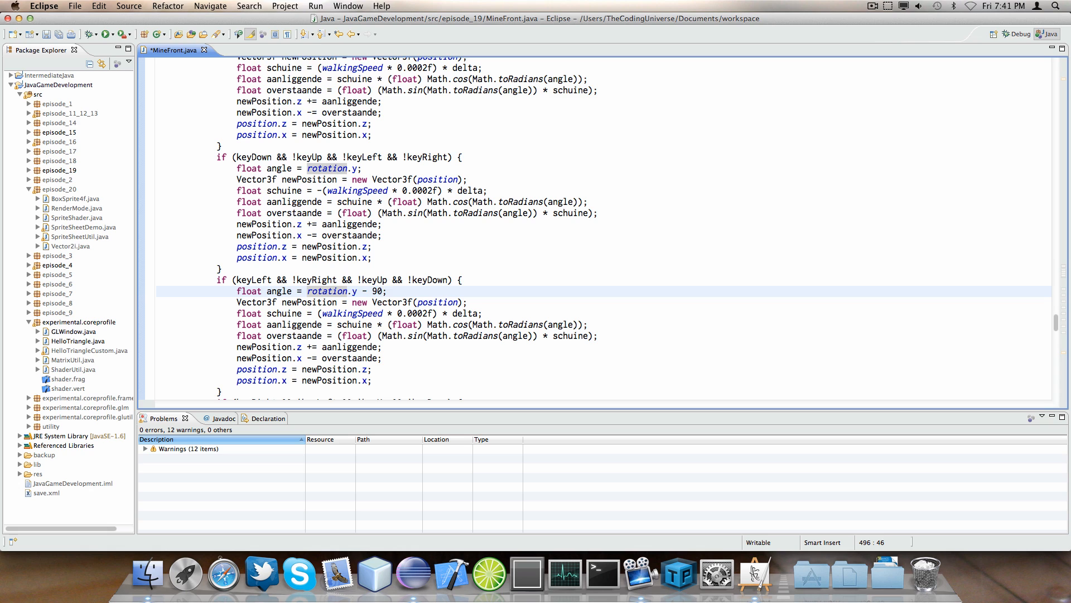
pyautogui.press('BackSpace')
pyautogui.press('BackSpace')
pyautogui.press('BackSpace')
pyautogui.press('BackSpace')
pyautogui.write('+ 2')
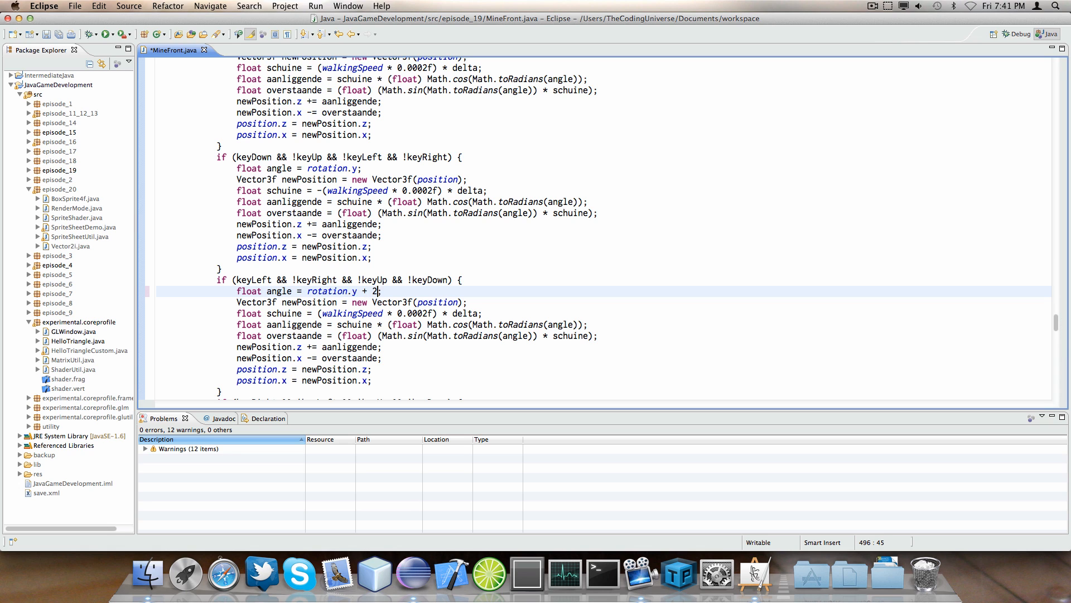
pyautogui.write('70')
# Run the game to try the + 270 strafe, quit, then set the angle back to rotation.y - 90
pyautogui.click(107, 34)
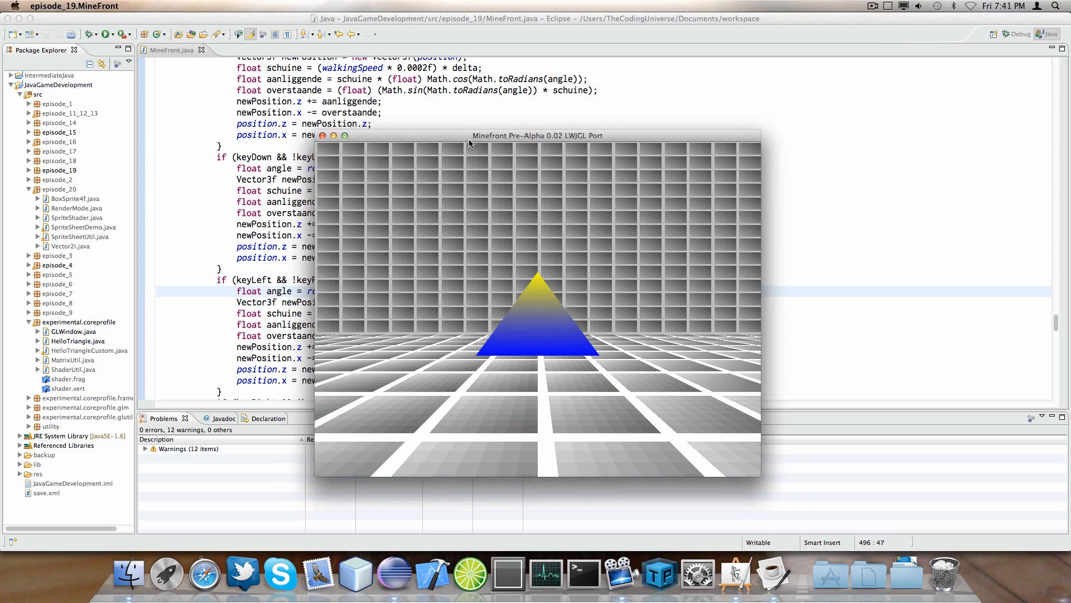
pyautogui.moveTo(484, 139); pyautogui.dragTo(625, 123)
pyautogui.click(589, 187)
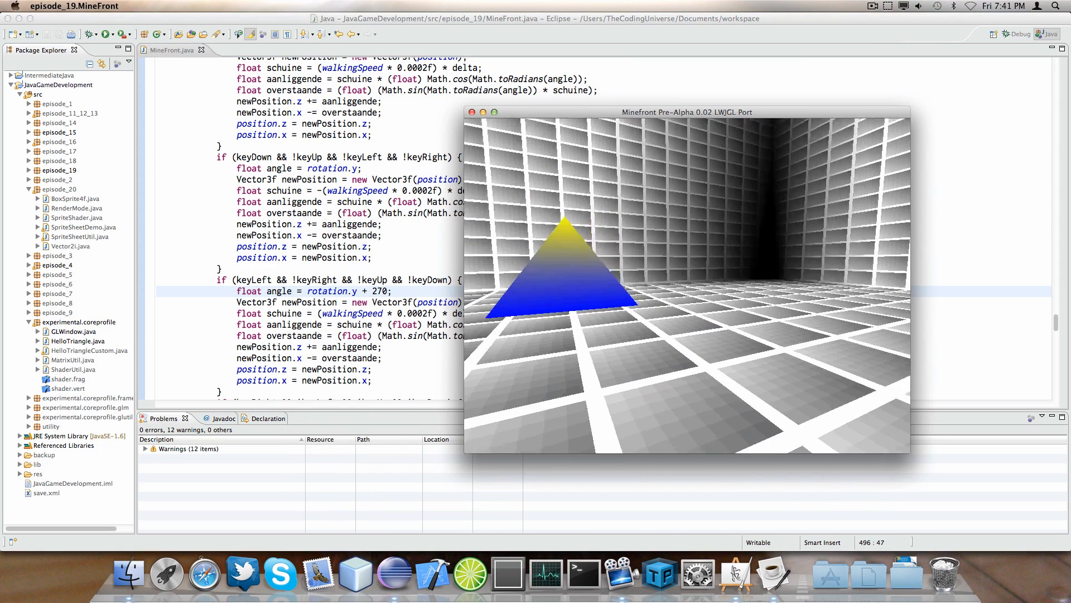
pyautogui.press('Escape')
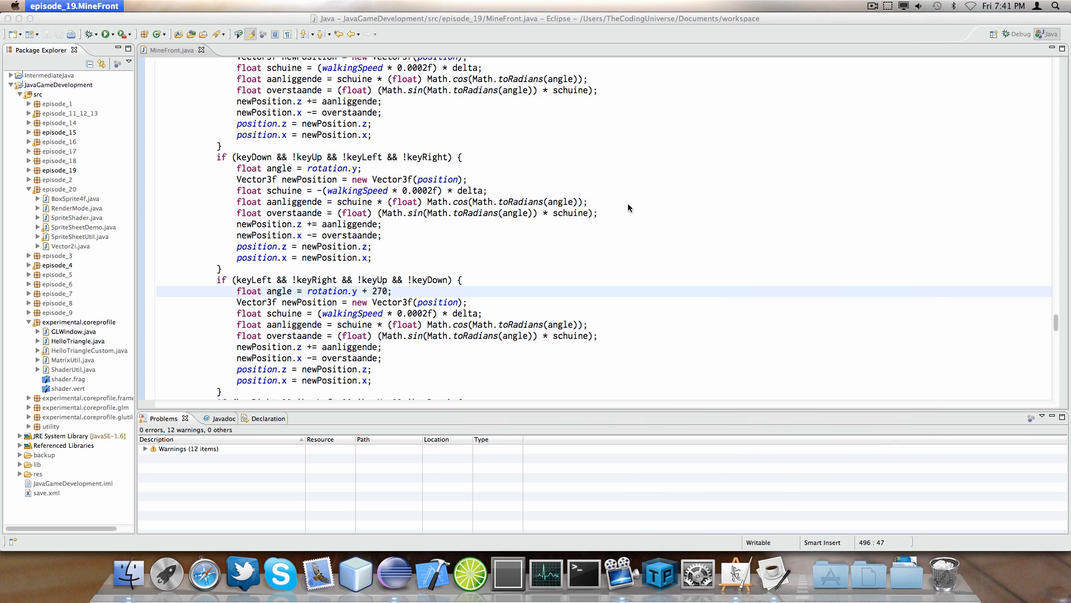
pyautogui.press('BackSpace')
pyautogui.press('BackSpace')
pyautogui.press('BackSpace')
pyautogui.write('- 90')
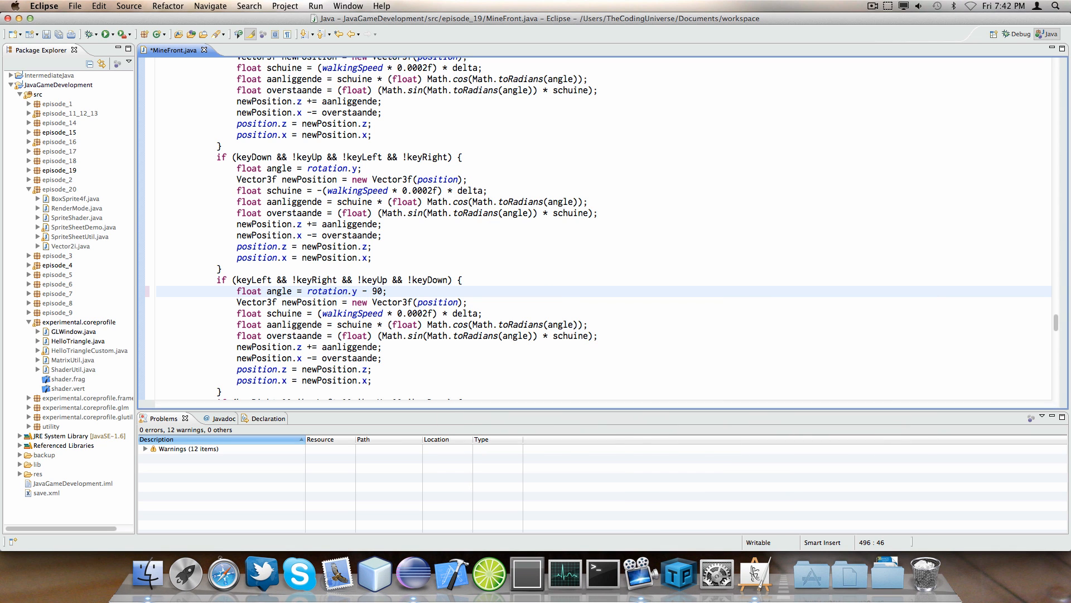
pyautogui.press('Down')
pyautogui.press('Down')
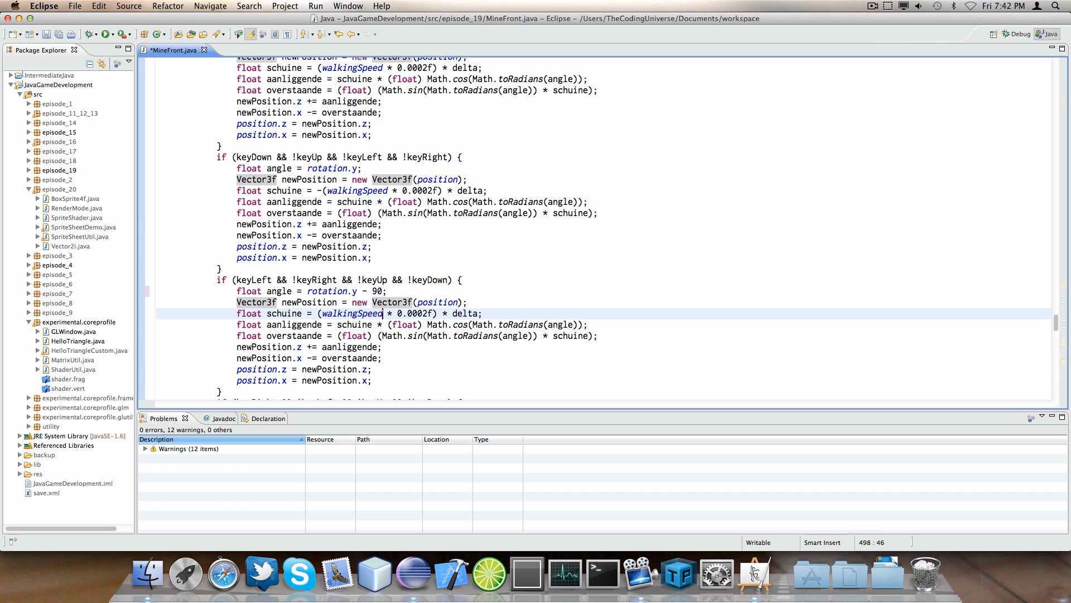
pyautogui.press('Up')
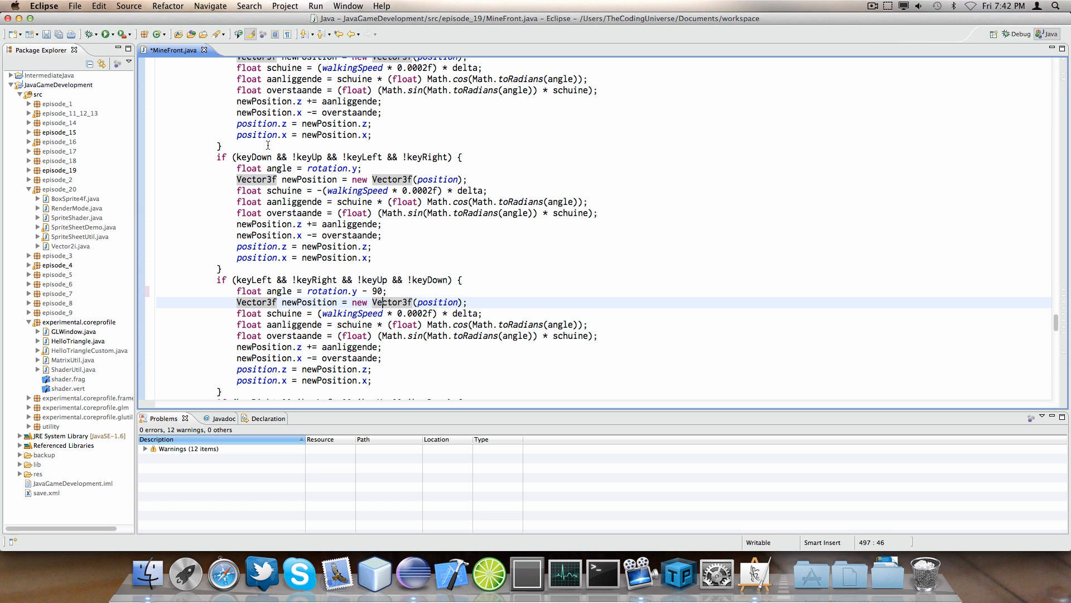
pyautogui.click(306, 160)
pyautogui.click(753, 246)
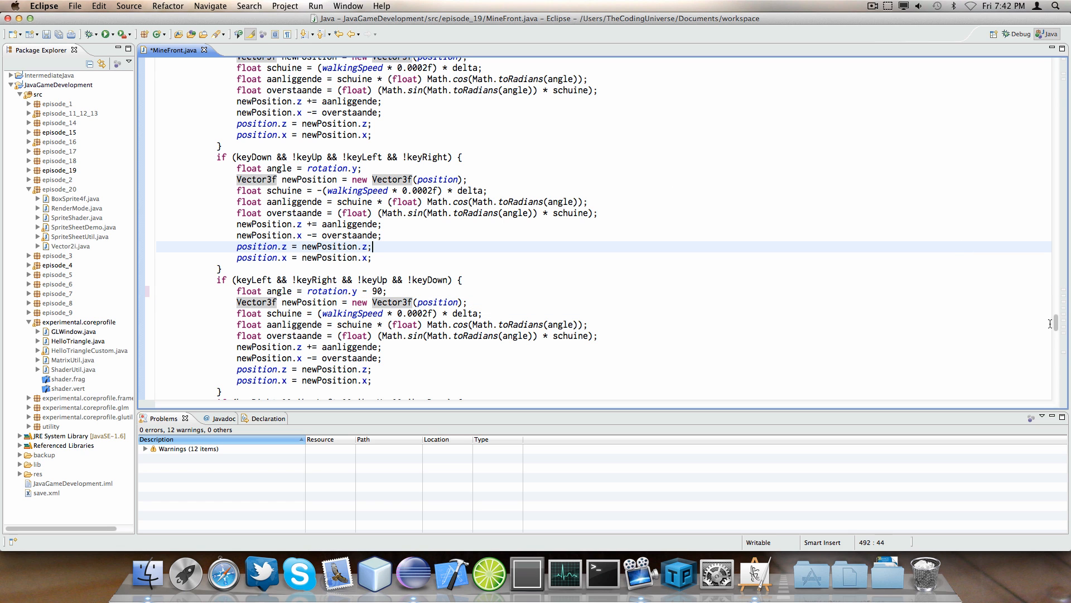
pyautogui.moveTo(1056, 324)
pyautogui.mouseDown()
pyautogui.moveTo(1058, 338)
pyautogui.moveTo(1059, 316)
pyautogui.mouseUp()
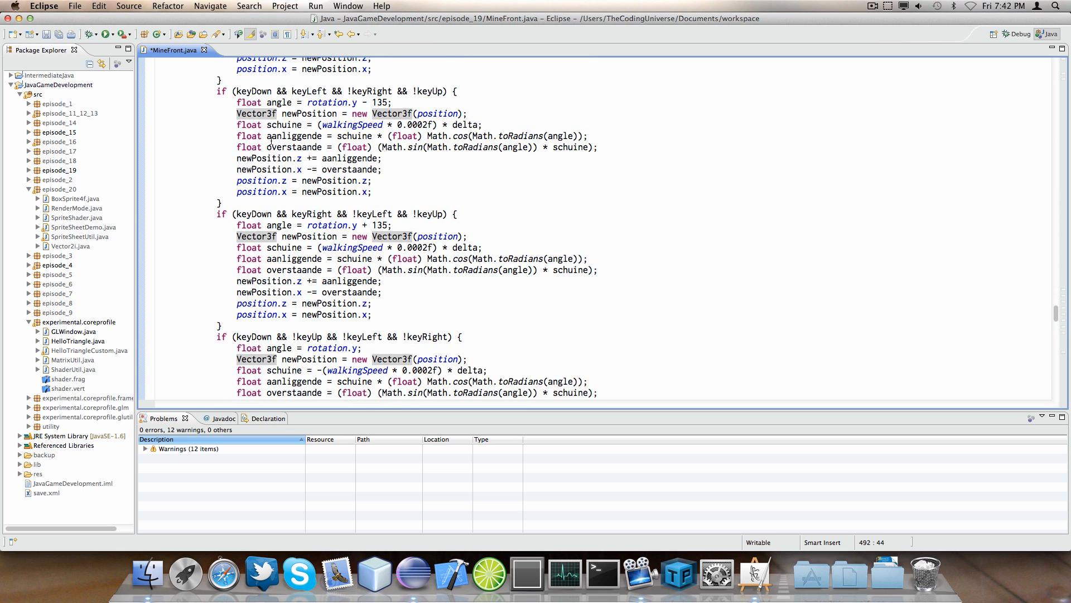
pyautogui.moveTo(381, 181); pyautogui.dragTo(252, 90)
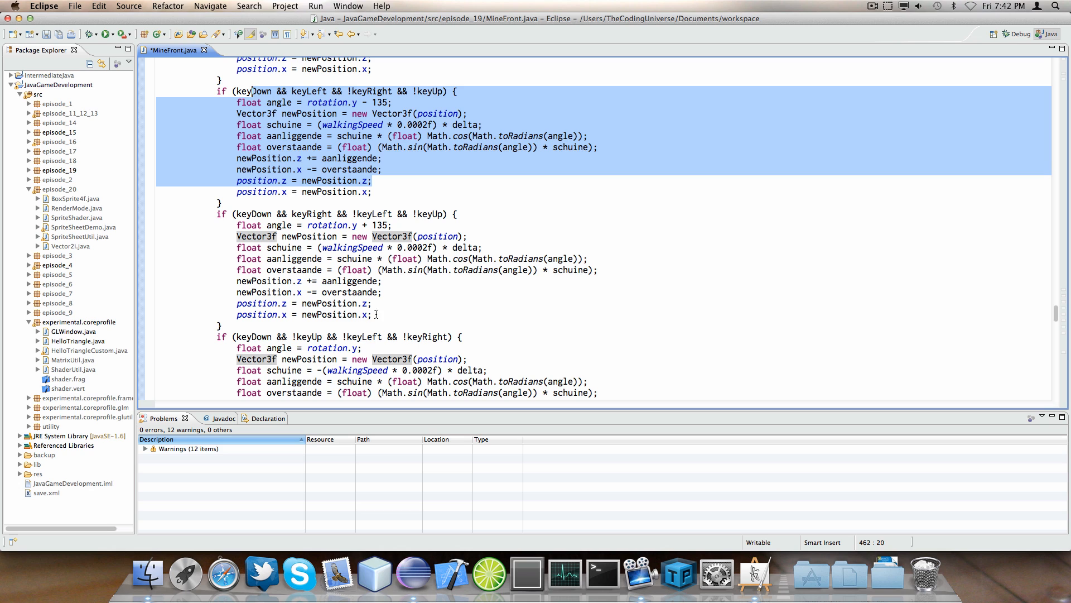
pyautogui.click(376, 184)
pyautogui.click(369, 170)
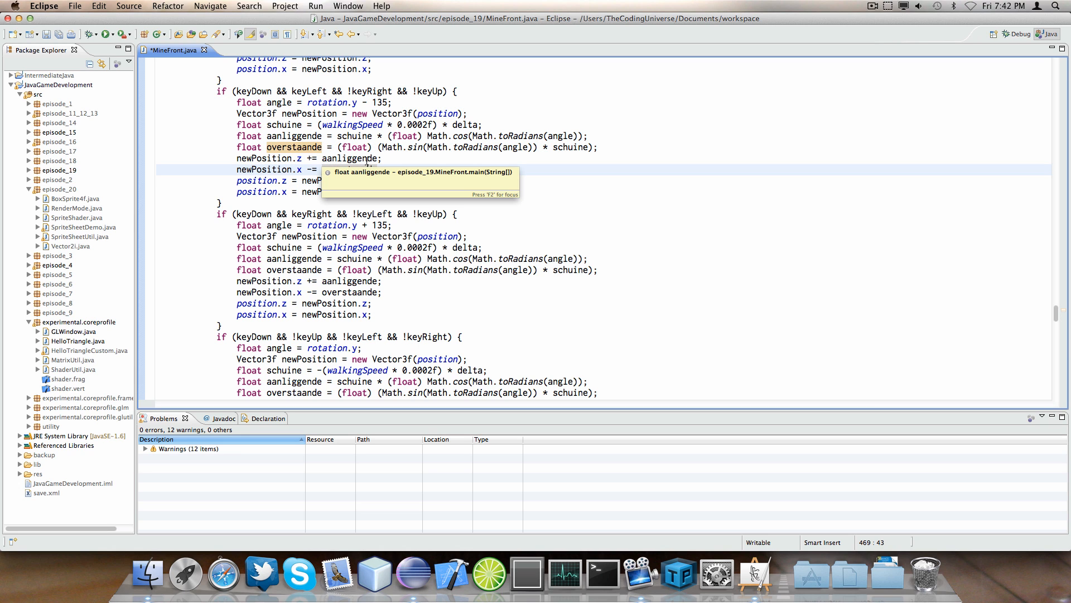
pyautogui.click(381, 102)
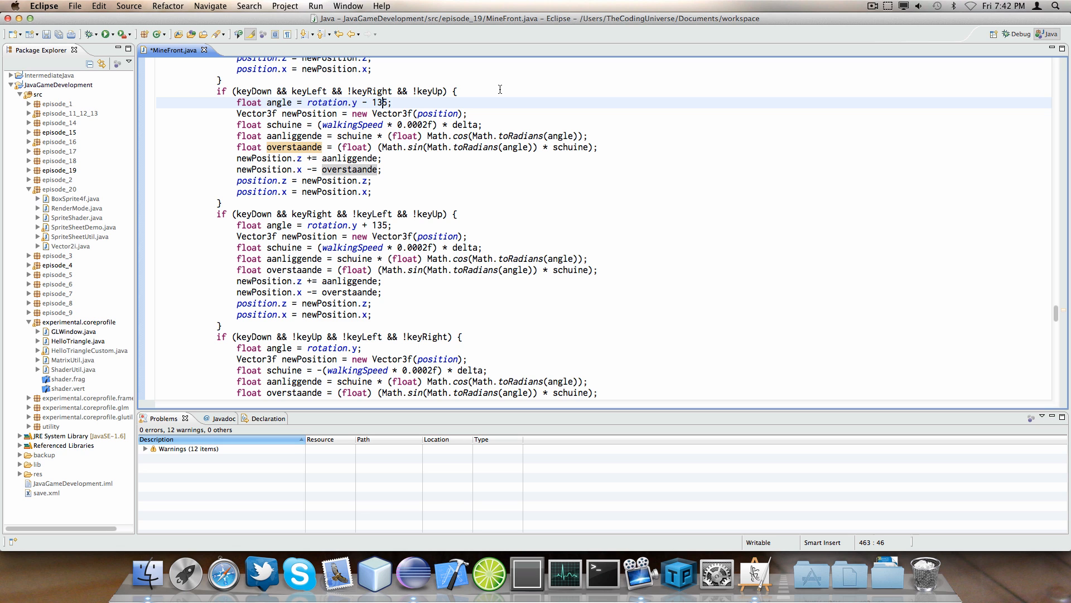
# Run MineFront, walk with W/S and turn with the arrow keys around the grid room, then quit
pyautogui.click(107, 35)
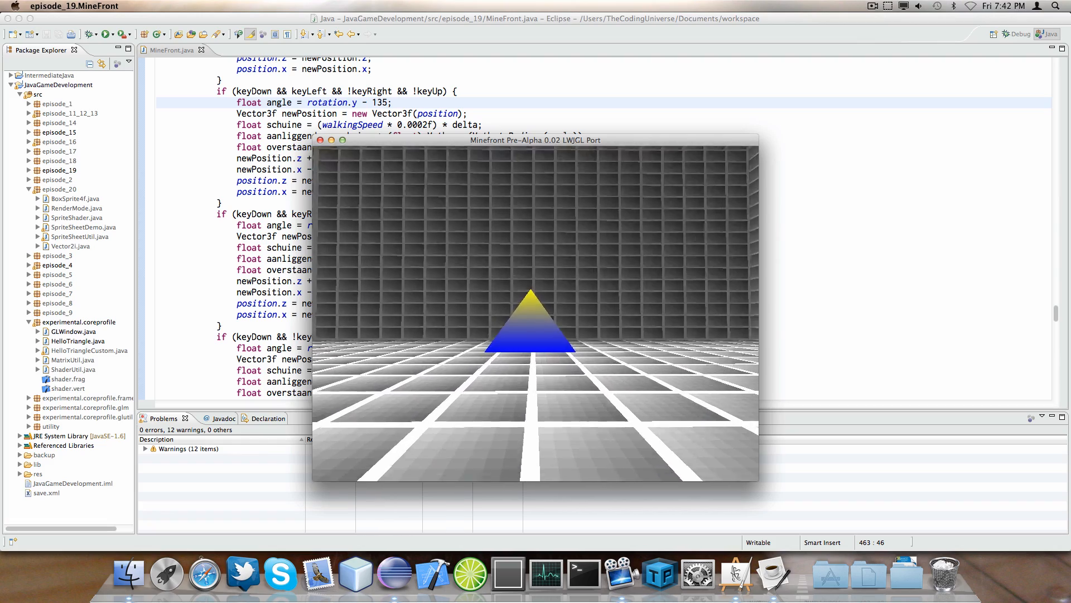
pyautogui.press('s')
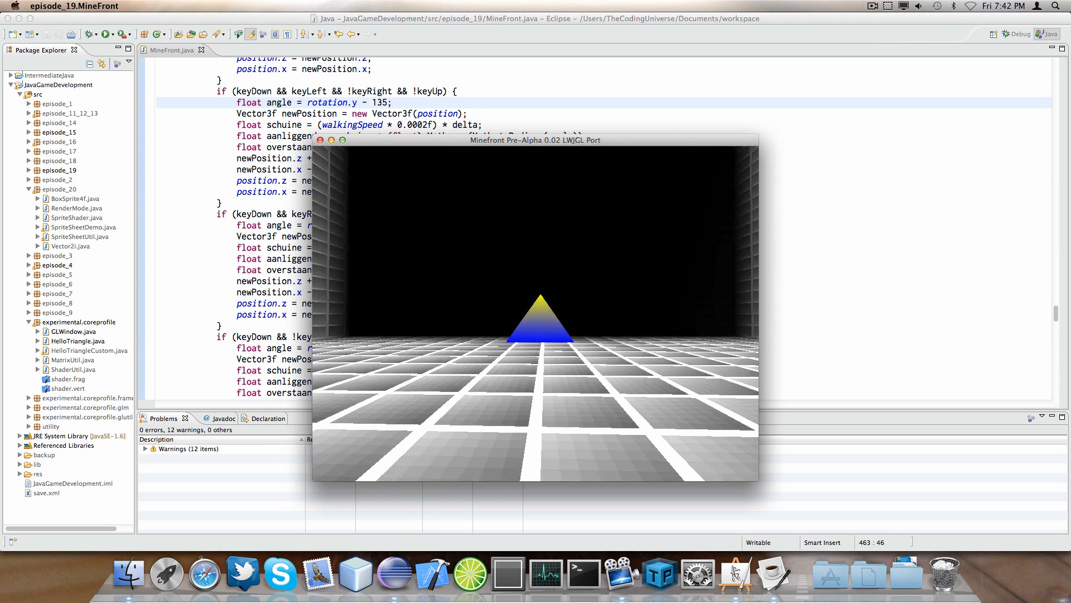
pyautogui.press('w')
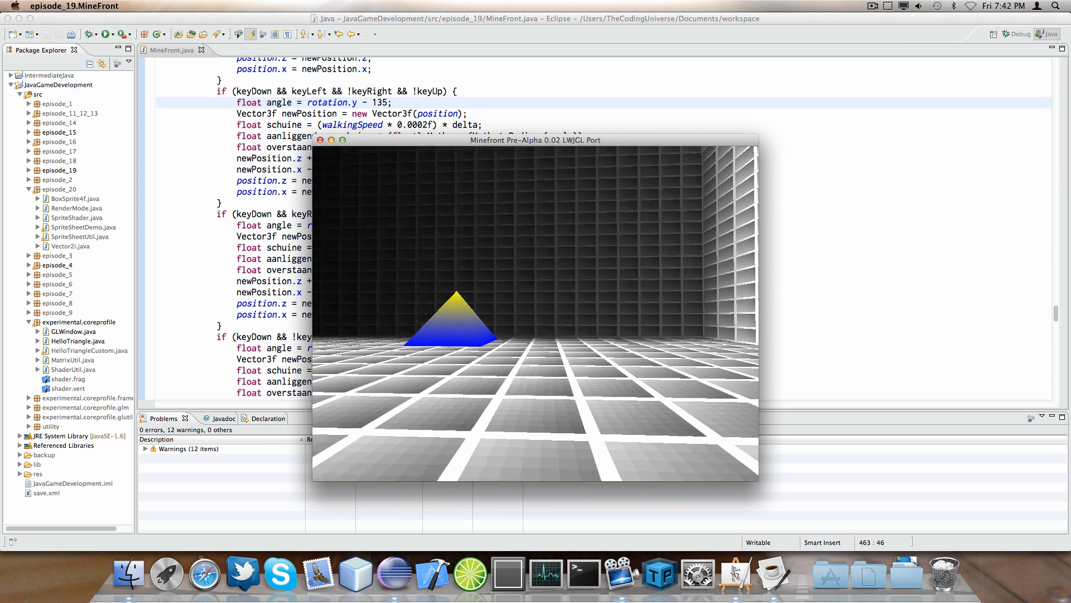
pyautogui.press('Left')
pyautogui.press('s')
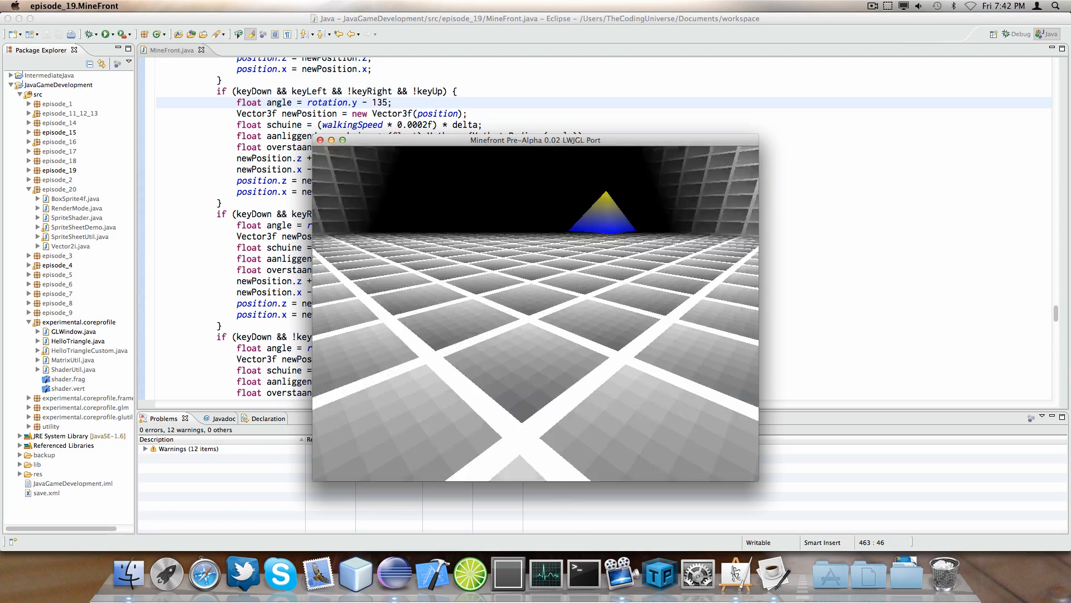
pyautogui.press('Up')
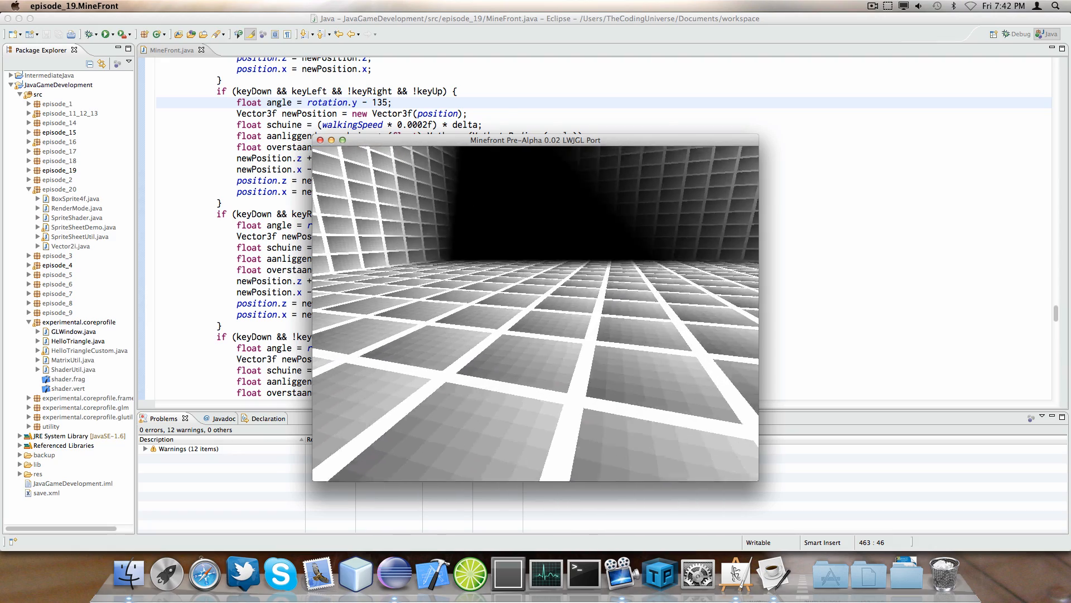
pyautogui.press('Right')
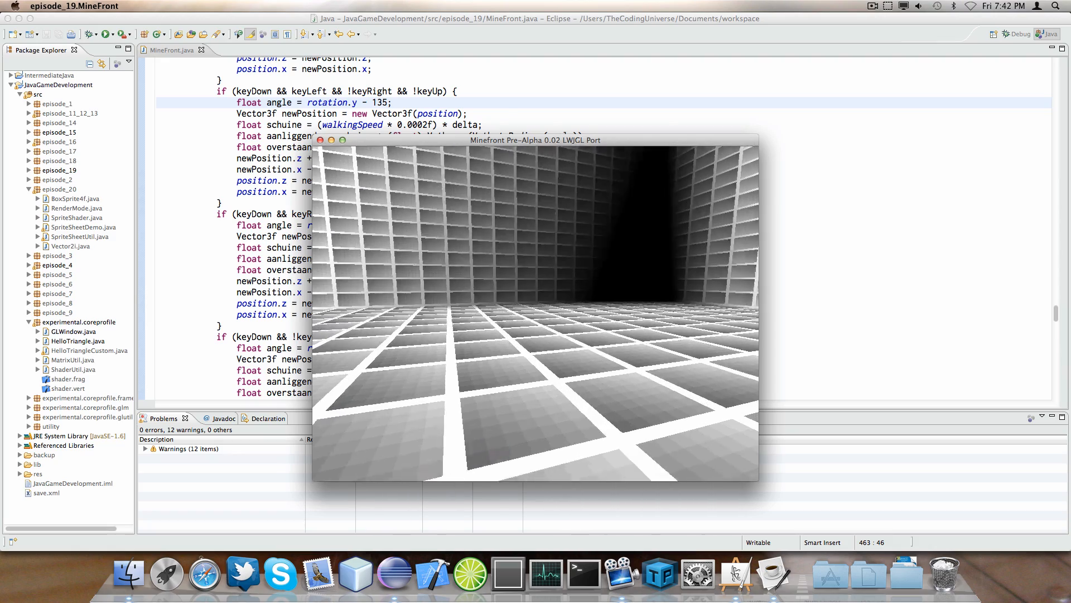
pyautogui.press('Left')
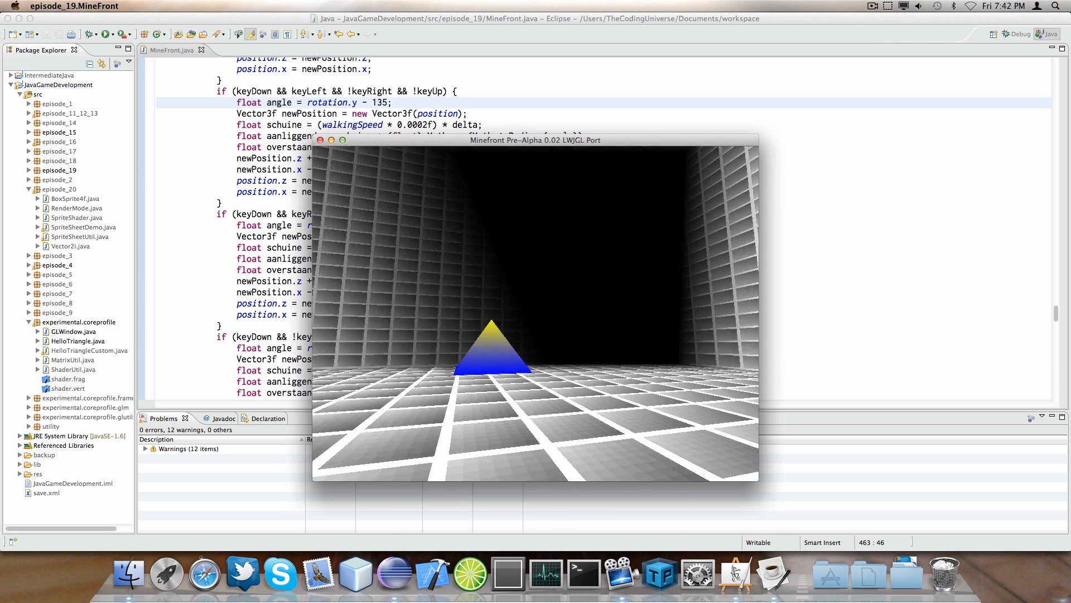
pyautogui.press('Escape')
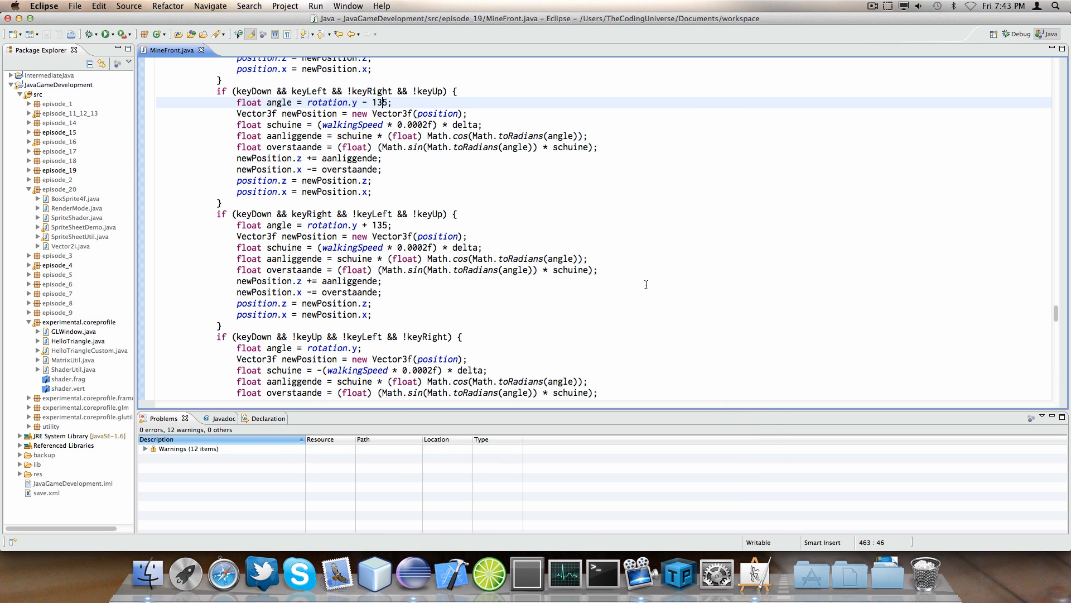
pyautogui.click(757, 574)
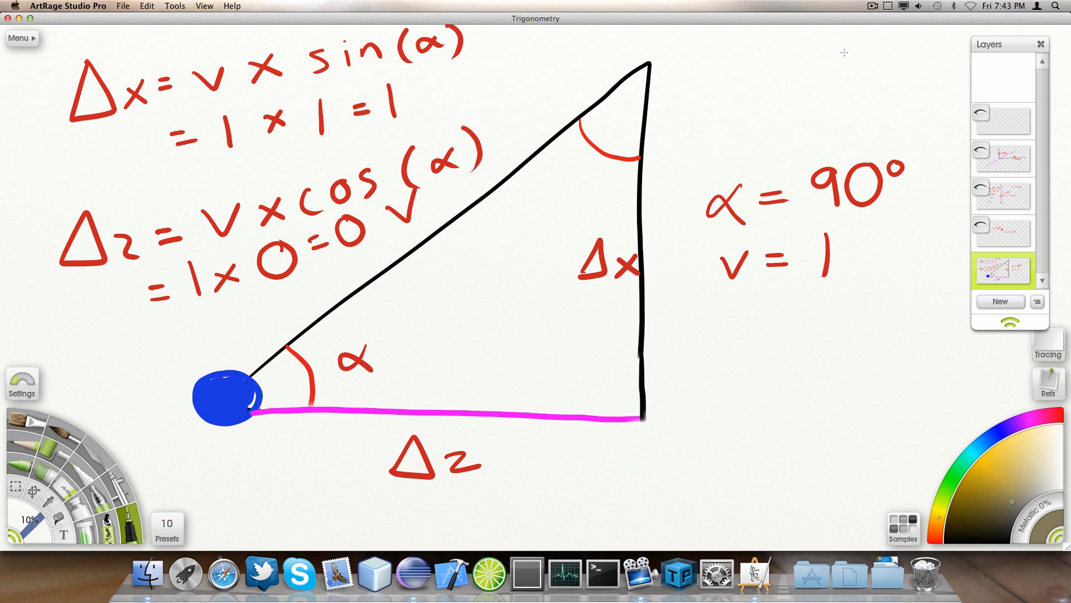